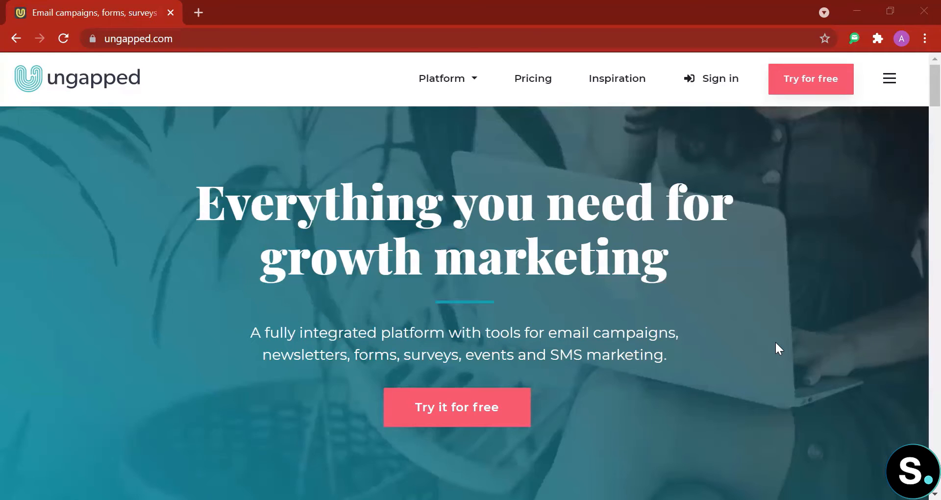
- Examine the homepage's overview of the four tools, email campaign creation, engagement analytics and individual contact cards
{"action": "scroll", "coordinate": [776, 342], "scroll_direction": "down", "scroll_amount": 10}
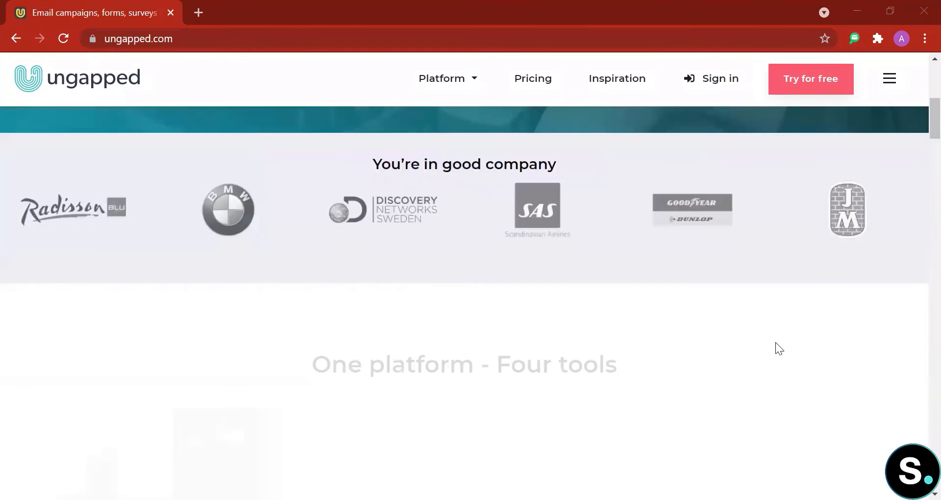
{"action": "scroll", "coordinate": [776, 342], "scroll_direction": "down", "scroll_amount": 3}
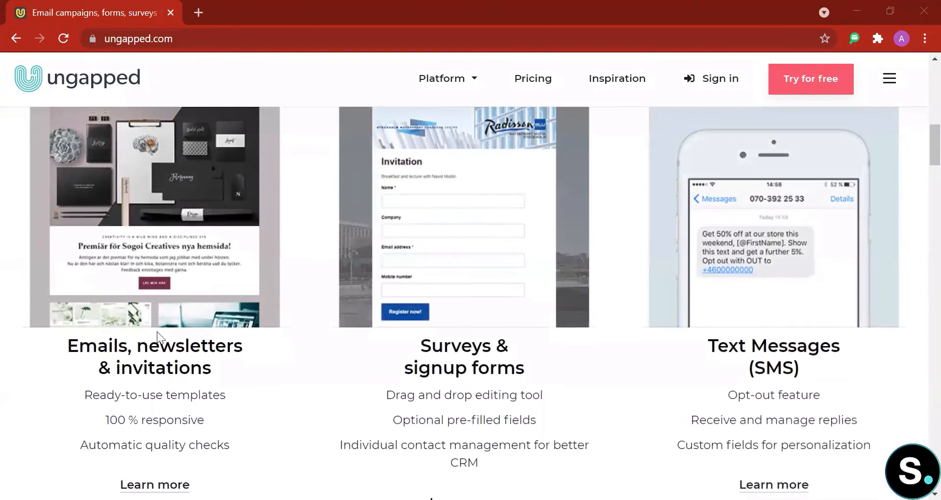
{"action": "scroll", "coordinate": [149, 357], "scroll_direction": "down", "scroll_amount": 4}
{"action": "scroll", "coordinate": [345, 338], "scroll_direction": "up", "scroll_amount": 4}
{"action": "scroll", "coordinate": [731, 343], "scroll_direction": "down", "scroll_amount": 13}
{"action": "scroll", "coordinate": [730, 343], "scroll_direction": "up", "scroll_amount": 4}
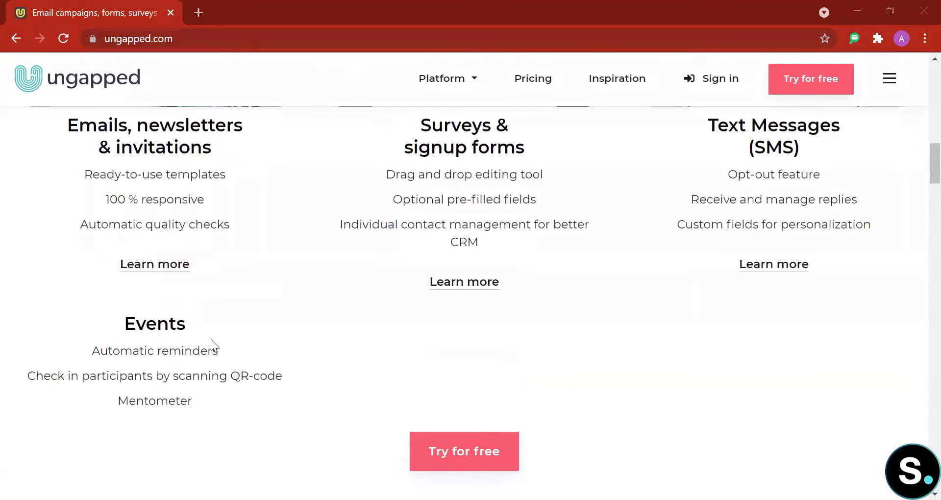
{"action": "scroll", "coordinate": [208, 340], "scroll_direction": "down", "scroll_amount": 10}
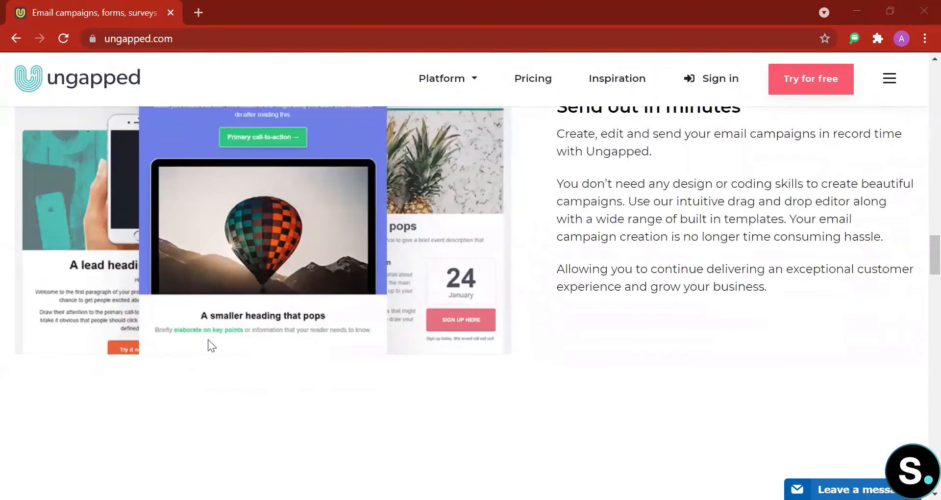
{"action": "scroll", "coordinate": [208, 339], "scroll_direction": "down", "scroll_amount": 10}
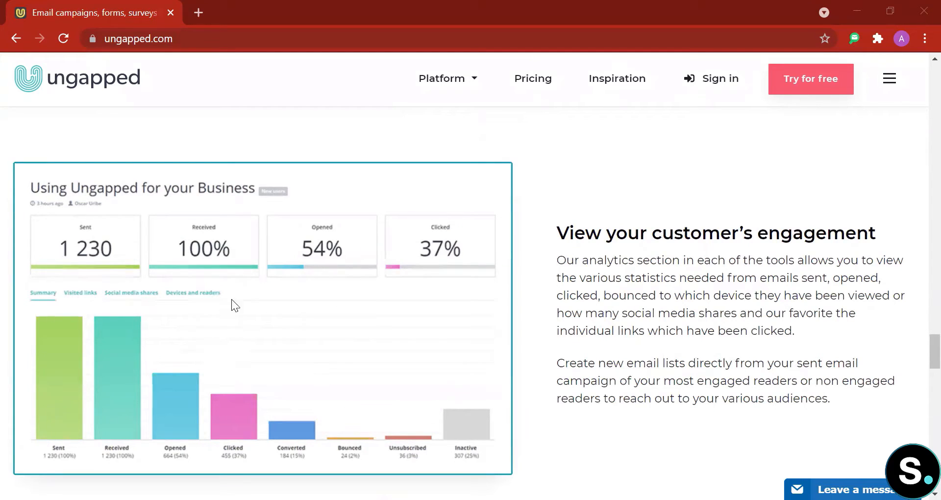
{"action": "scroll", "coordinate": [282, 316], "scroll_direction": "down", "scroll_amount": 9}
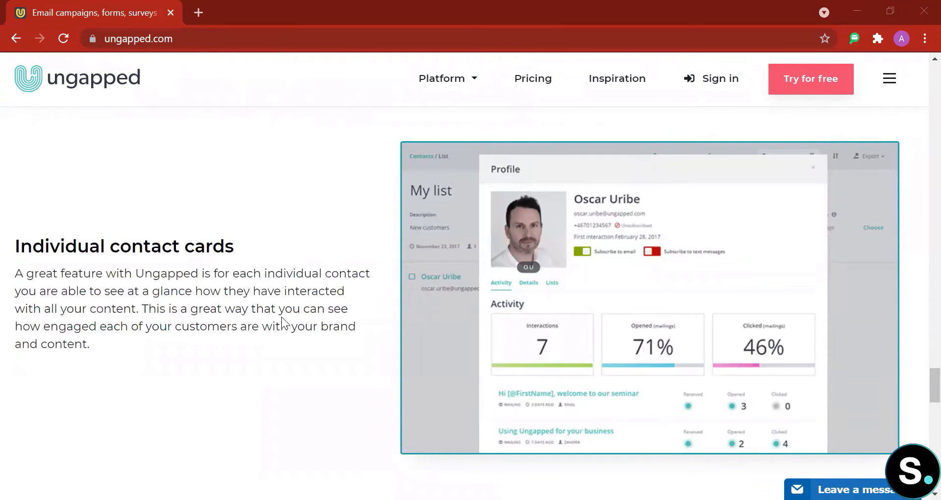
{"action": "scroll", "coordinate": [282, 321], "scroll_direction": "down", "scroll_amount": 2}
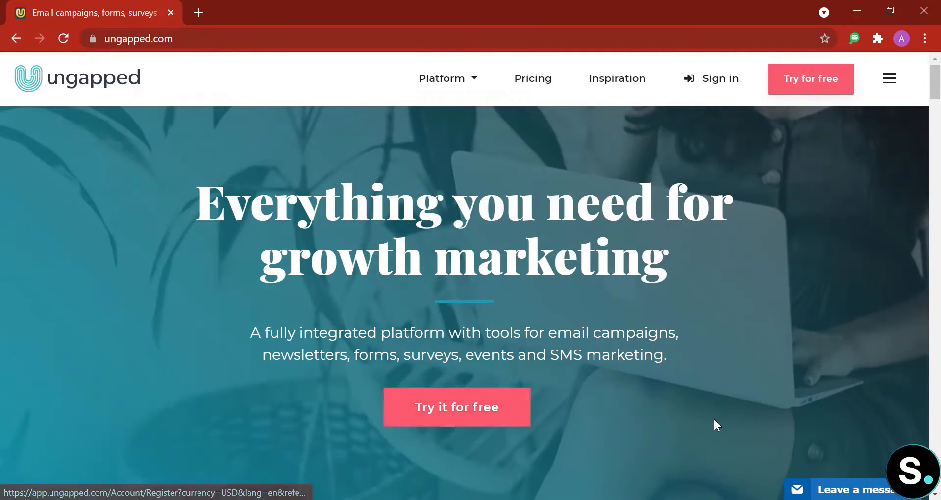
- Start the free trial from the homepage and look over the dashboard's creation options, manual search and activities
{"action": "left_click", "coordinate": [507, 407]}
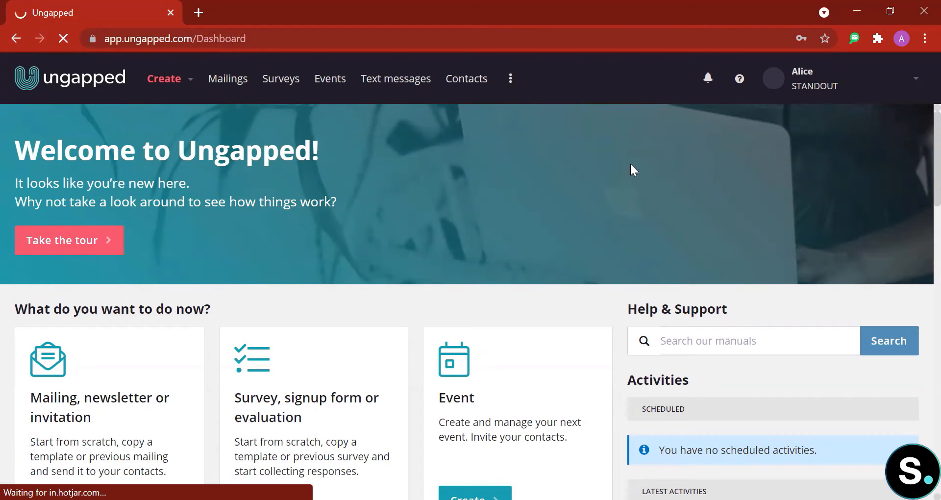
{"action": "scroll", "coordinate": [630, 163], "scroll_direction": "down", "scroll_amount": 3}
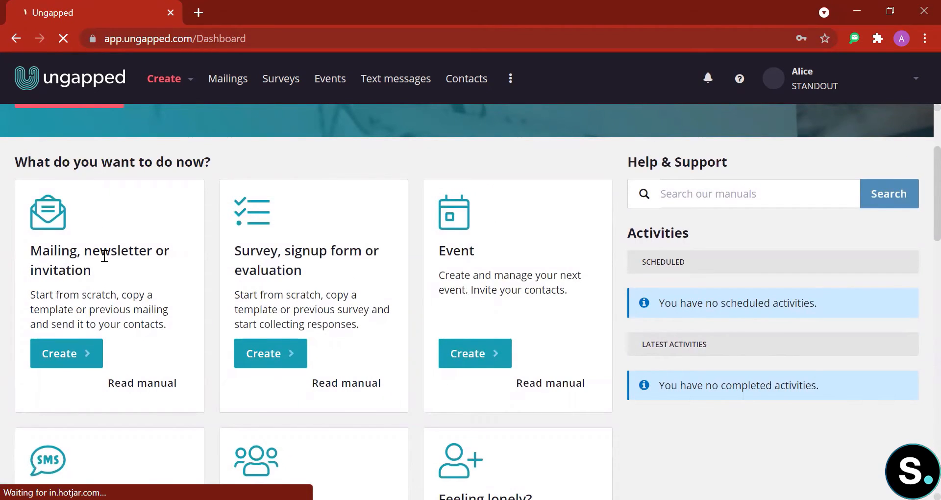
{"action": "scroll", "coordinate": [104, 256], "scroll_direction": "down", "scroll_amount": 2}
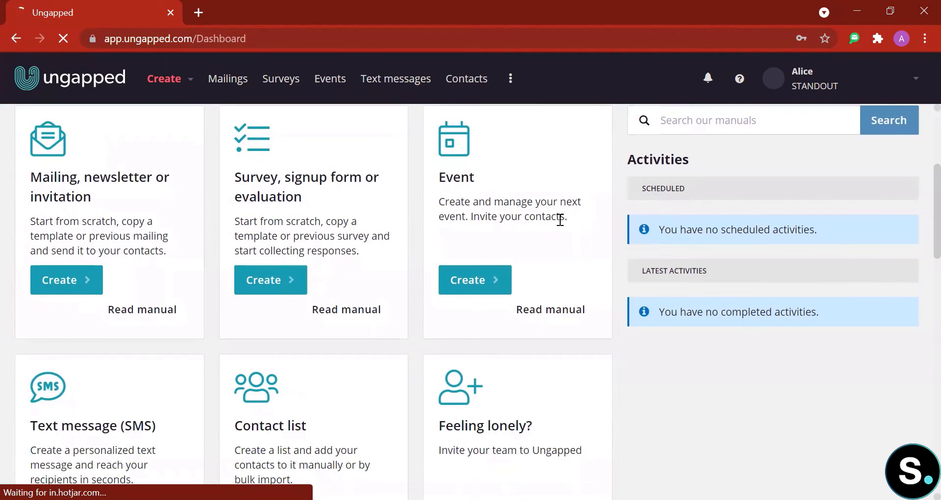
{"action": "scroll", "coordinate": [496, 238], "scroll_direction": "down", "scroll_amount": 2}
{"action": "scroll", "coordinate": [211, 282], "scroll_direction": "down", "scroll_amount": 3}
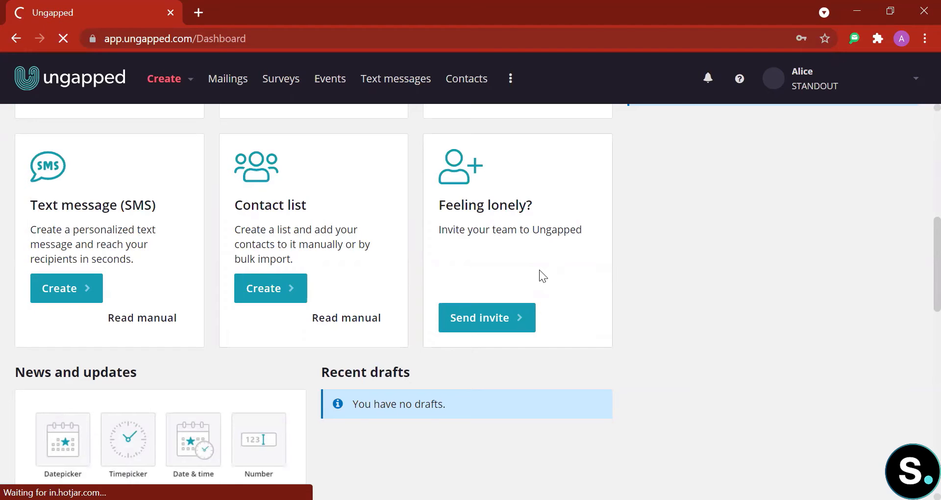
{"action": "scroll", "coordinate": [539, 270], "scroll_direction": "down", "scroll_amount": 2}
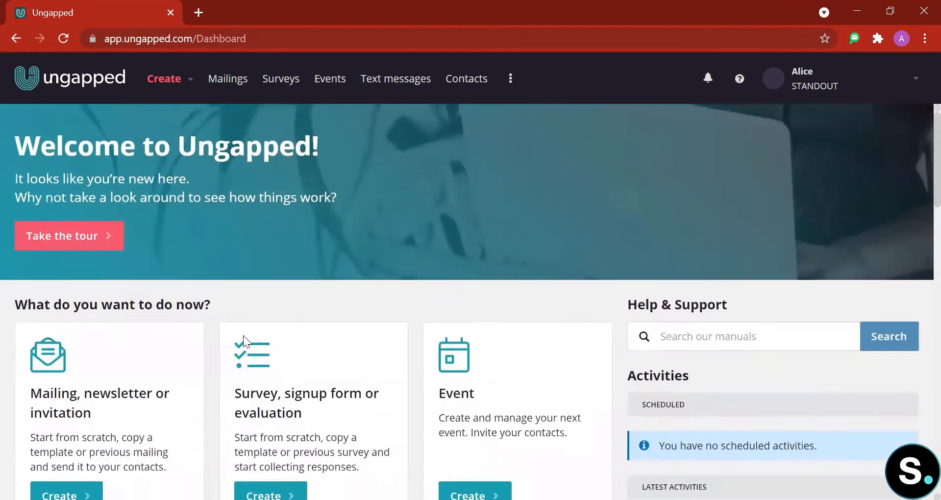
{"action": "scroll", "coordinate": [243, 336], "scroll_direction": "down", "scroll_amount": 2}
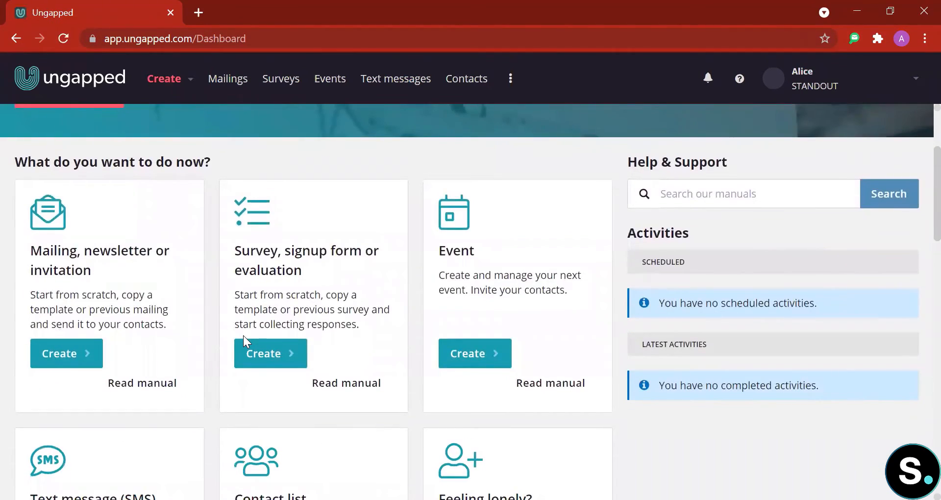
{"action": "left_click", "coordinate": [690, 191]}
{"action": "scroll", "coordinate": [749, 211], "scroll_direction": "up", "scroll_amount": 3}
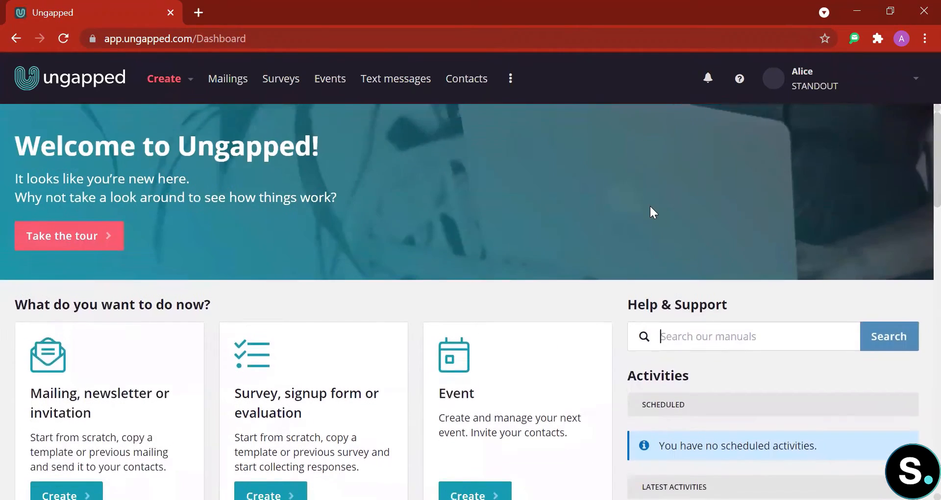
{"action": "scroll", "coordinate": [649, 210], "scroll_direction": "down", "scroll_amount": 3}
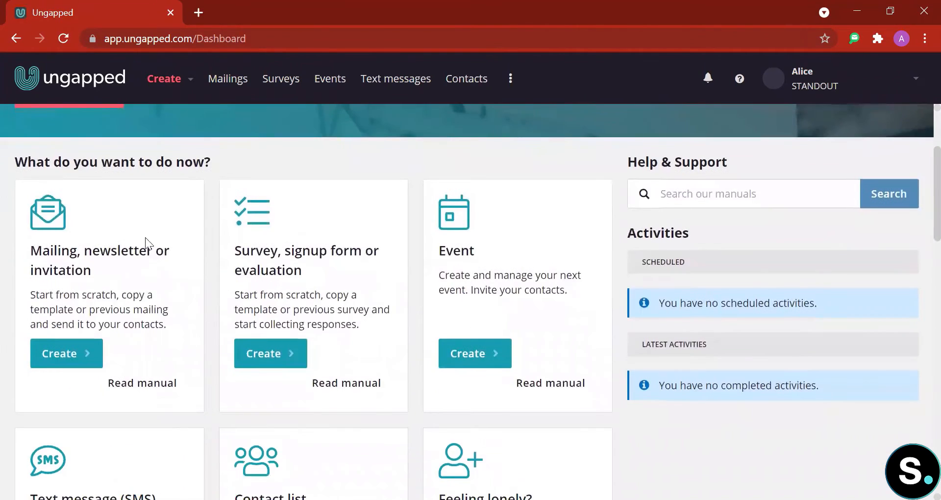
- Start a new mailing, browse the free templates and open a preview of the Unbound template
{"action": "left_click", "coordinate": [86, 358]}
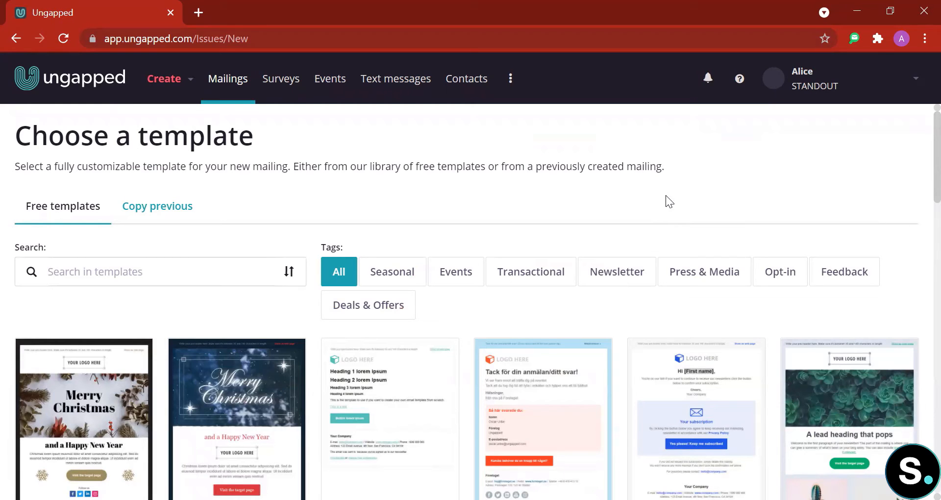
{"action": "scroll", "coordinate": [665, 195], "scroll_direction": "down", "scroll_amount": 3}
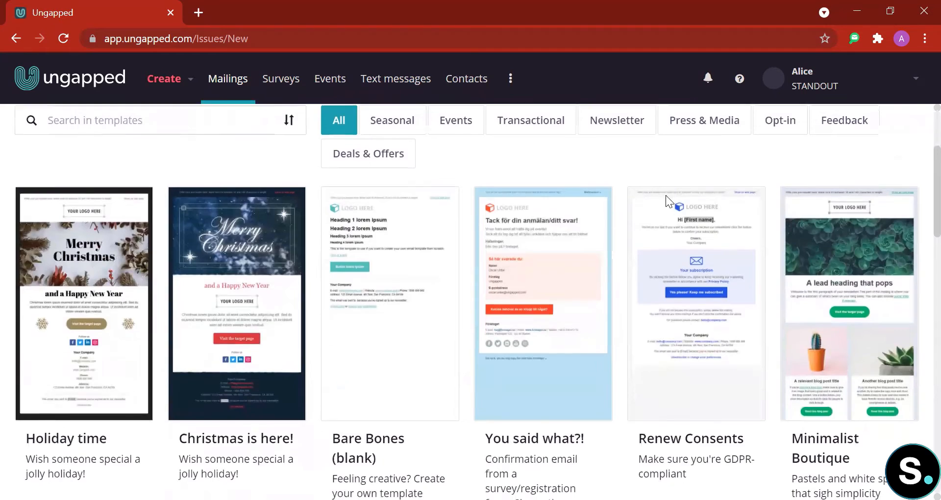
{"action": "scroll", "coordinate": [665, 201], "scroll_direction": "down", "scroll_amount": 6}
{"action": "scroll", "coordinate": [665, 201], "scroll_direction": "up", "scroll_amount": 6}
{"action": "scroll", "coordinate": [665, 201], "scroll_direction": "up", "scroll_amount": 2}
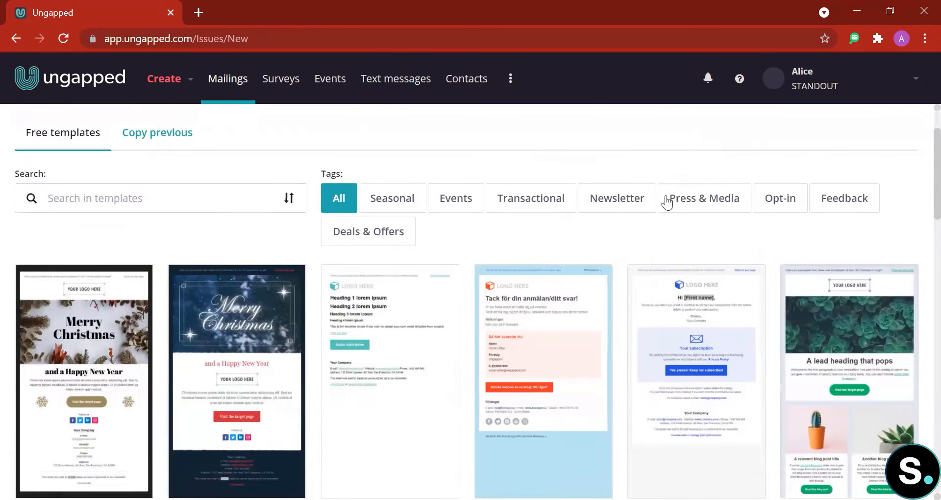
{"action": "scroll", "coordinate": [666, 201], "scroll_direction": "down", "scroll_amount": 3}
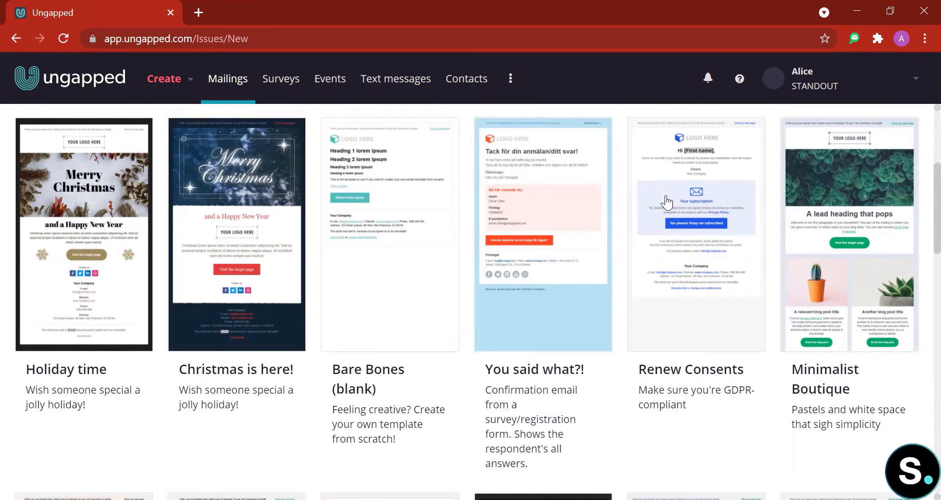
{"action": "scroll", "coordinate": [485, 263], "scroll_direction": "down", "scroll_amount": 15}
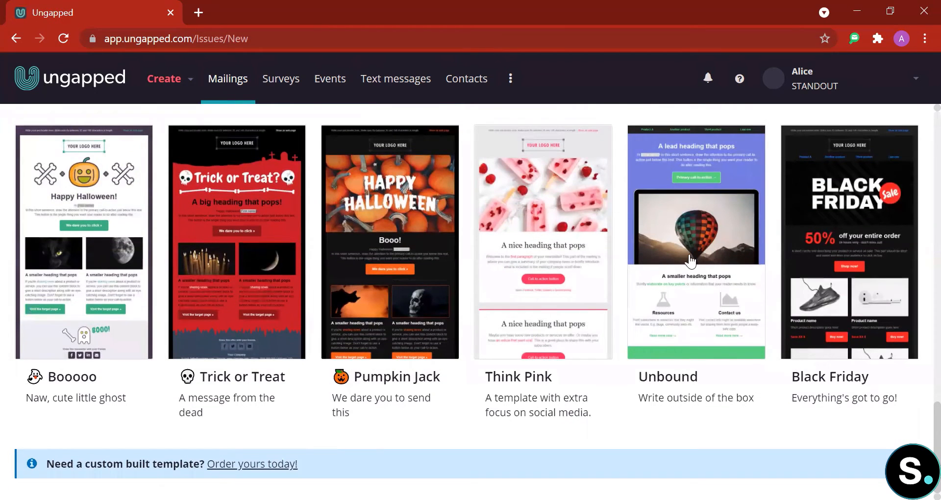
{"action": "left_click", "coordinate": [690, 261]}
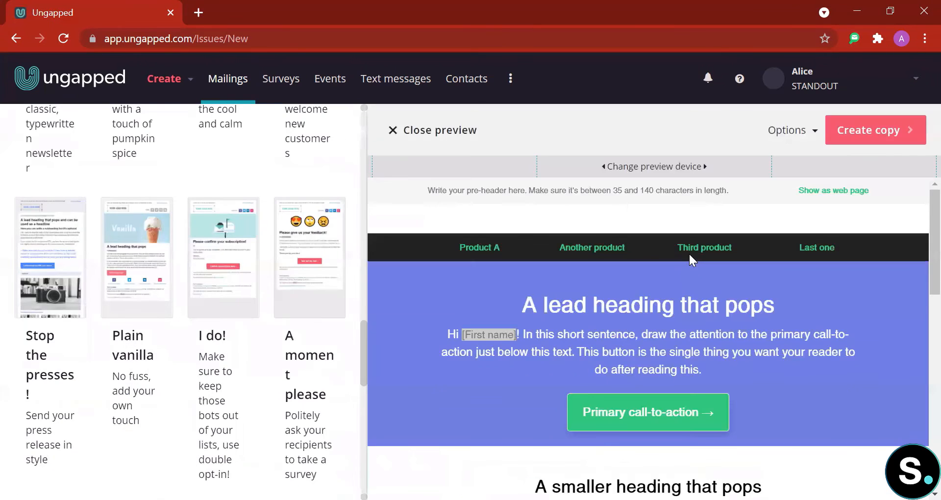
- Examine the Unbound template's layout in the preview, from the logo header to the contact section
{"action": "scroll", "coordinate": [766, 262], "scroll_direction": "down", "scroll_amount": 10}
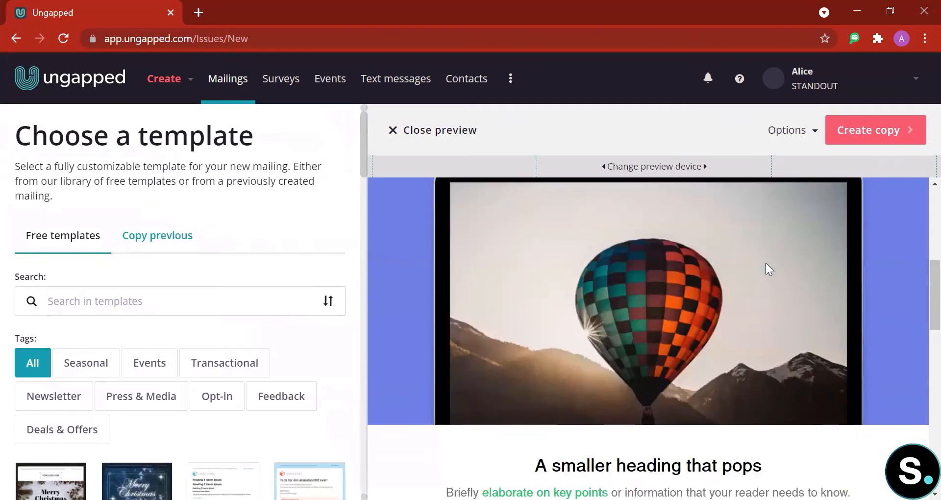
{"action": "scroll", "coordinate": [765, 263], "scroll_direction": "down", "scroll_amount": 5}
{"action": "scroll", "coordinate": [761, 321], "scroll_direction": "up", "scroll_amount": 4}
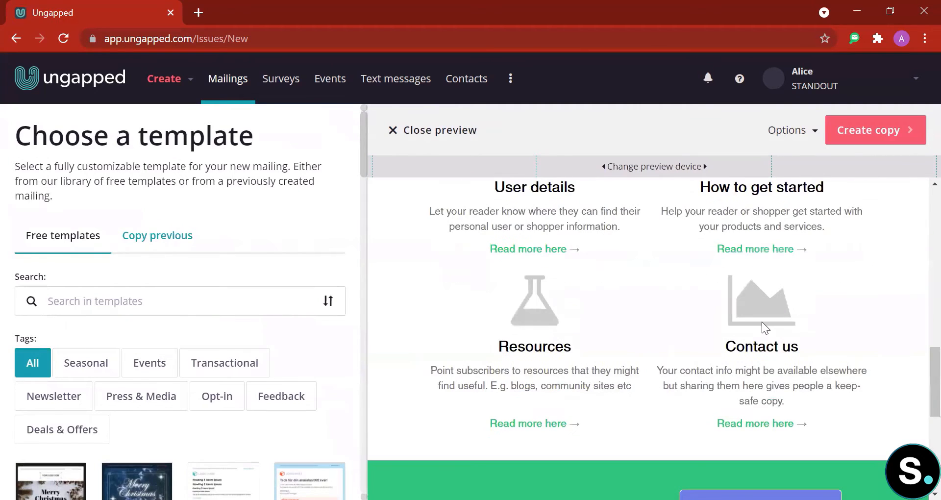
{"action": "scroll", "coordinate": [762, 321], "scroll_direction": "up", "scroll_amount": 8}
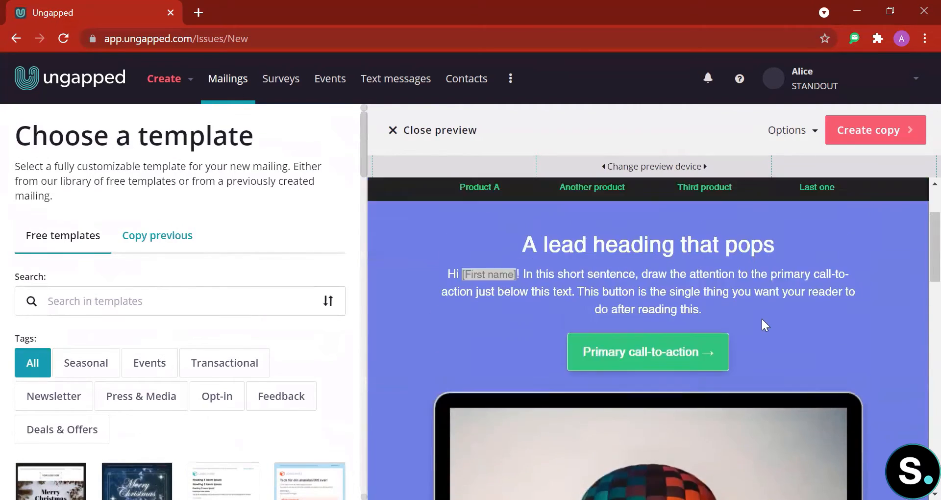
{"action": "scroll", "coordinate": [763, 320], "scroll_direction": "down", "scroll_amount": 7}
{"action": "scroll", "coordinate": [763, 320], "scroll_direction": "up", "scroll_amount": 7}
{"action": "scroll", "coordinate": [716, 239], "scroll_direction": "down", "scroll_amount": 7}
{"action": "scroll", "coordinate": [716, 239], "scroll_direction": "up", "scroll_amount": 7}
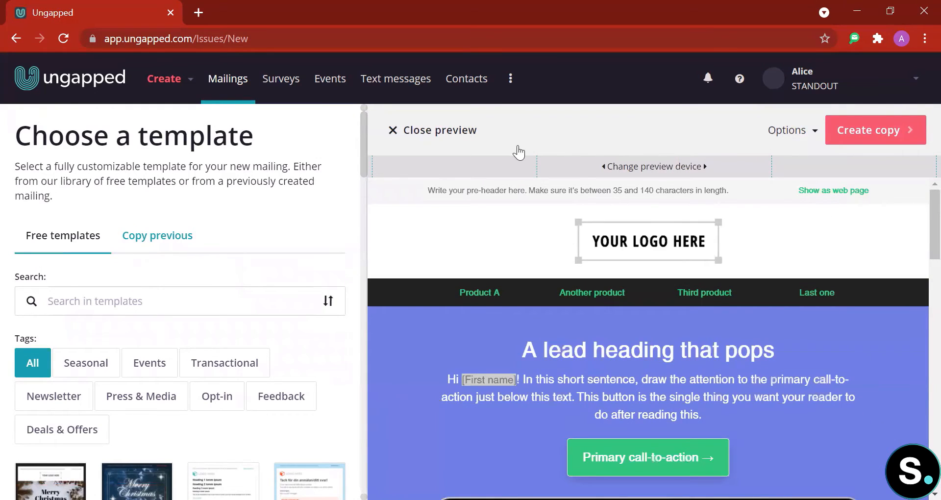
- Preview the Unbound template with the Protanomaly (red-weakness) and Achromatopsia (color-blindness) simulations
{"action": "left_click", "coordinate": [782, 134]}
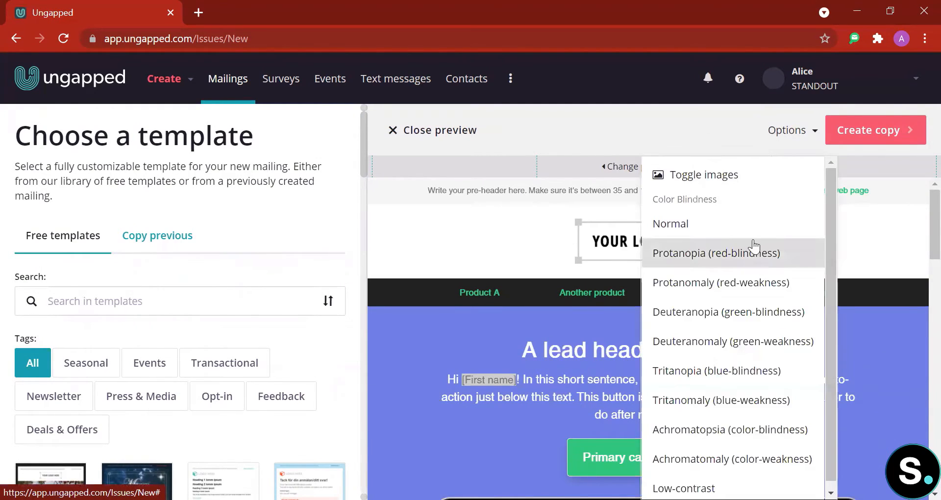
{"action": "left_click", "coordinate": [693, 286]}
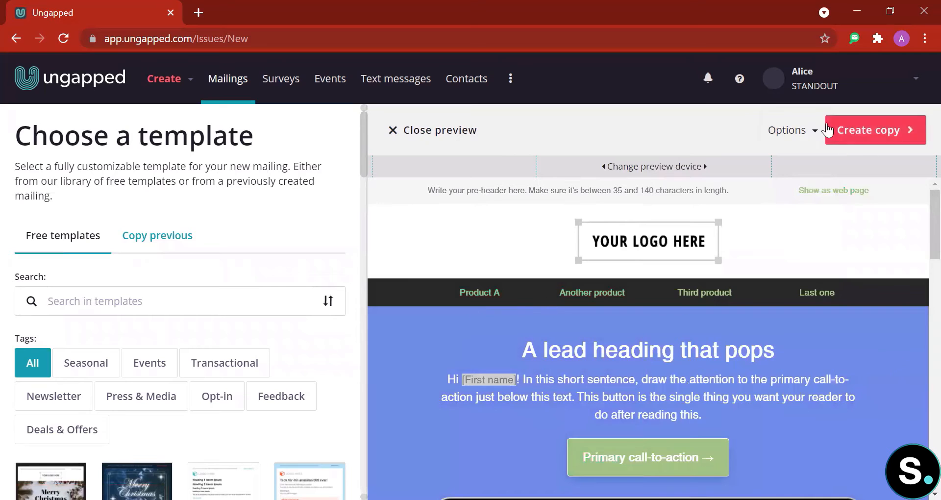
{"action": "left_click", "coordinate": [787, 130]}
{"action": "left_click", "coordinate": [727, 378]}
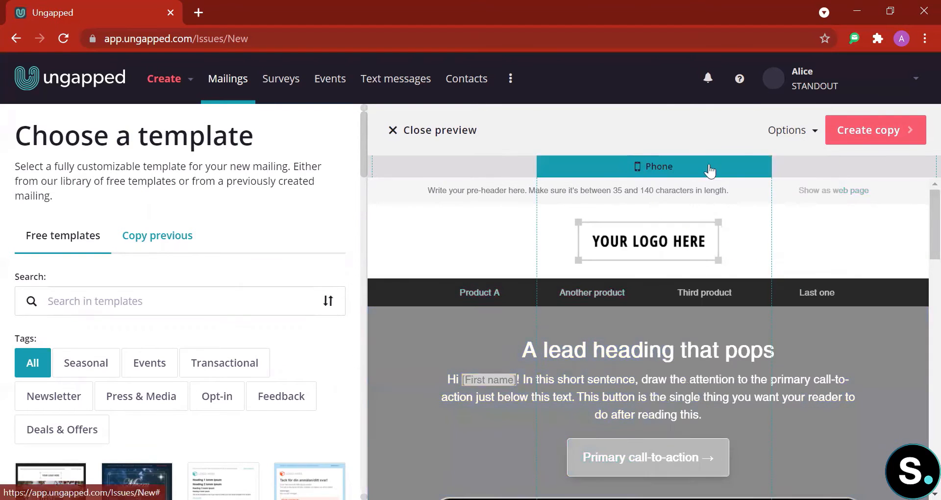
{"action": "scroll", "coordinate": [733, 314], "scroll_direction": "down", "scroll_amount": 10}
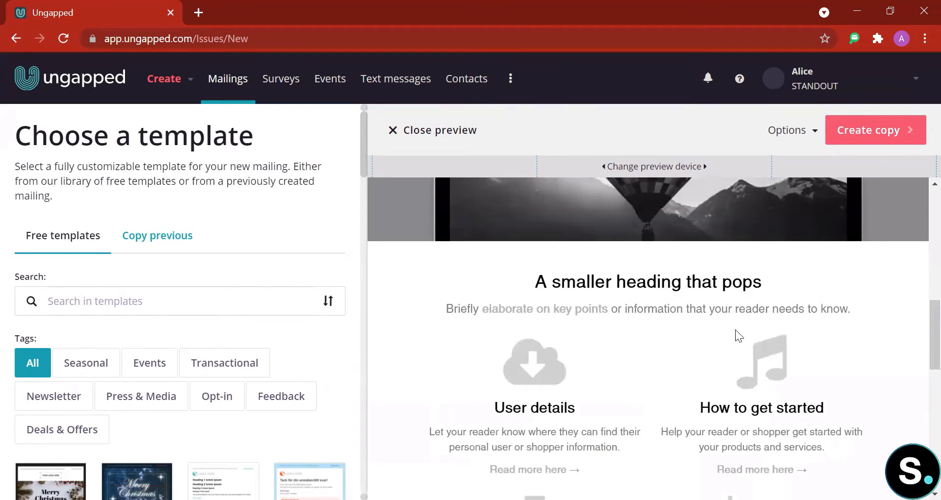
{"action": "scroll", "coordinate": [735, 330], "scroll_direction": "up", "scroll_amount": 10}
- Preview the template with the Achromatomaly (color-weakness) simulation and return the color blindness option to Normal
{"action": "left_click", "coordinate": [787, 131]}
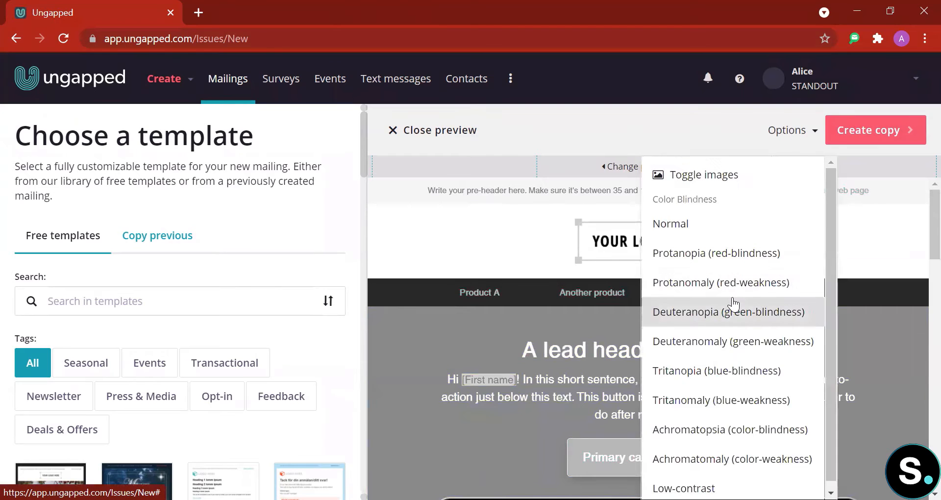
{"action": "left_click", "coordinate": [688, 453]}
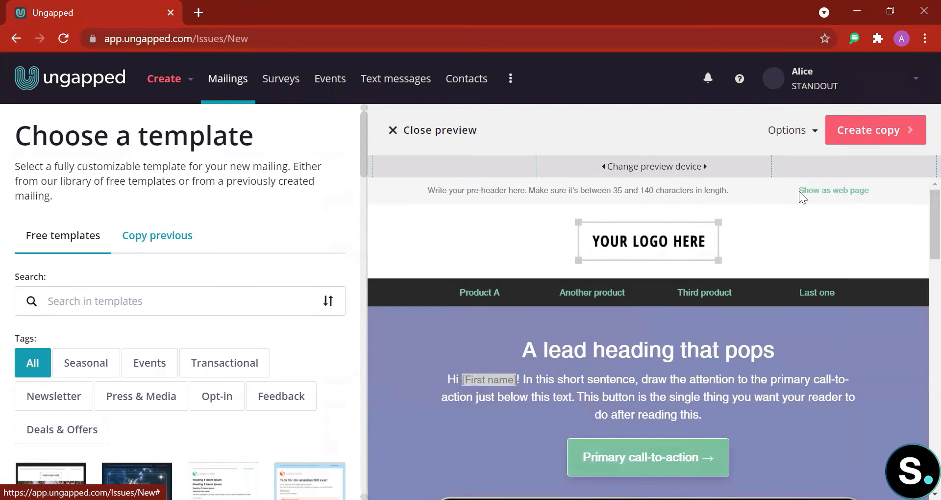
{"action": "left_click", "coordinate": [787, 130]}
{"action": "left_click", "coordinate": [725, 216]}
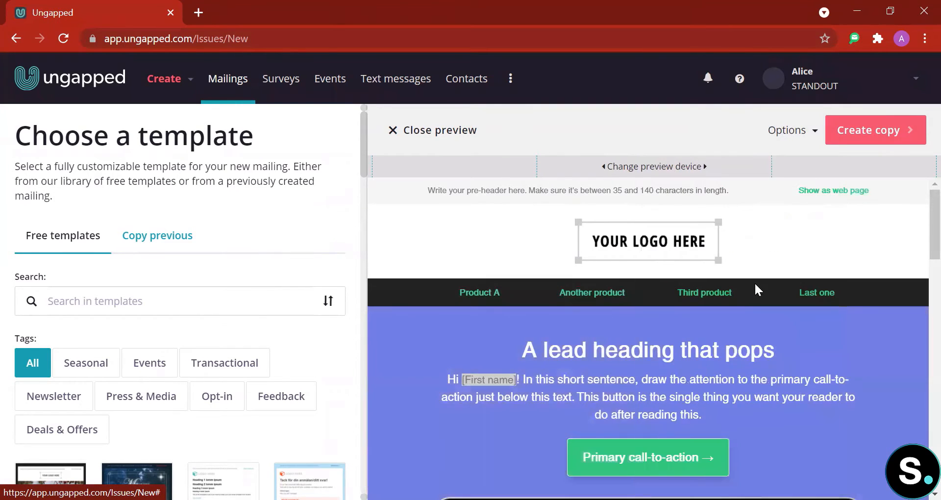
- Look through the template preview once more and create a copy of the Unbound template as a new mailing
{"action": "scroll", "coordinate": [772, 334], "scroll_direction": "down", "scroll_amount": 10}
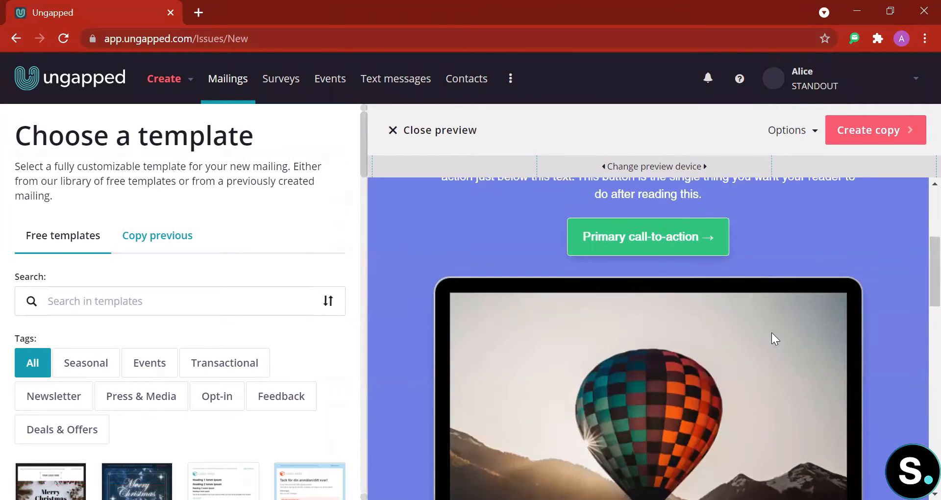
{"action": "scroll", "coordinate": [771, 333], "scroll_direction": "up", "scroll_amount": 10}
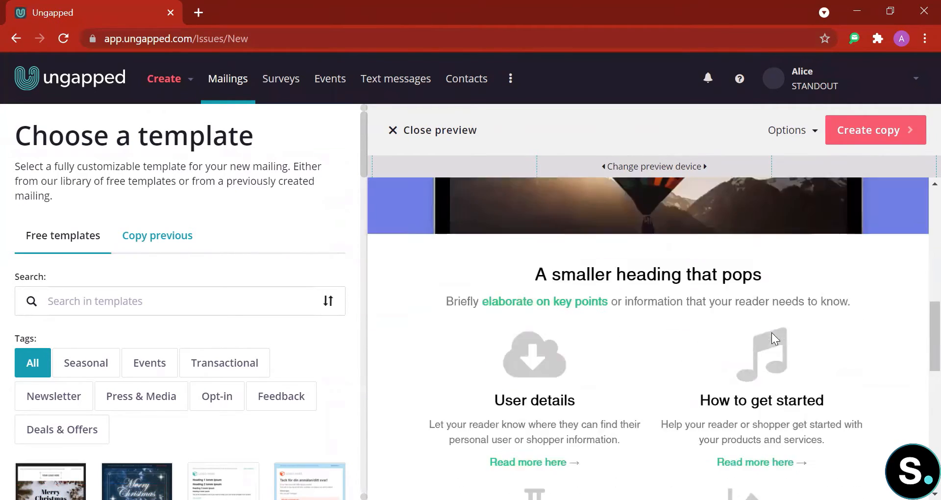
{"action": "left_click", "coordinate": [873, 126]}
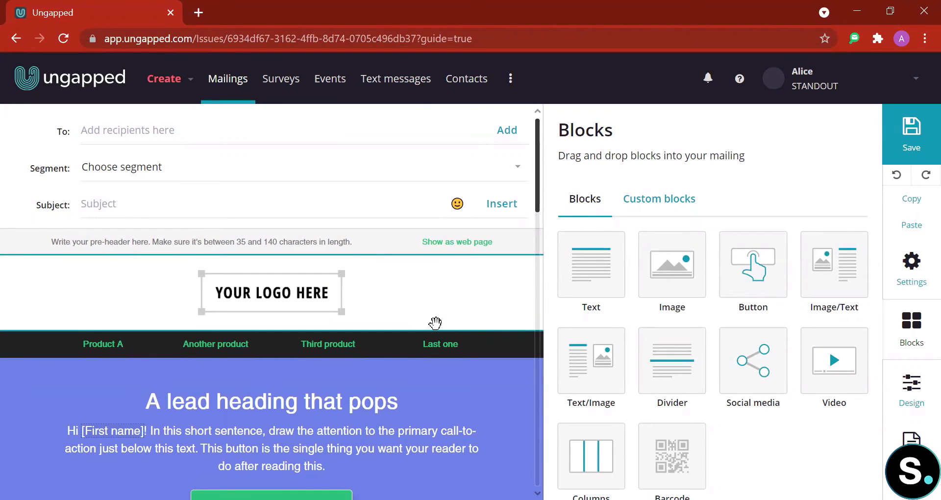
- View the available recipient lists and segment choices for the mailing without picking any
{"action": "left_click", "coordinate": [134, 129]}
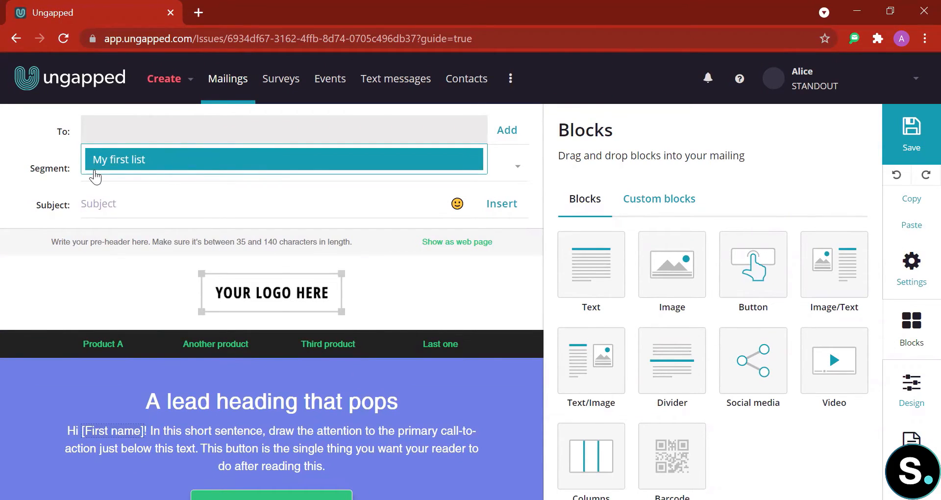
{"action": "left_click", "coordinate": [109, 303]}
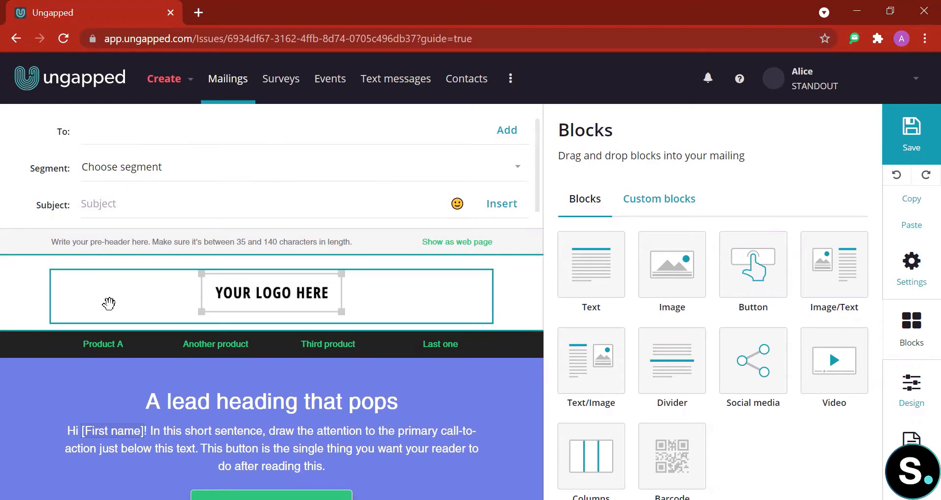
{"action": "left_click", "coordinate": [152, 167]}
{"action": "left_click", "coordinate": [152, 167]}
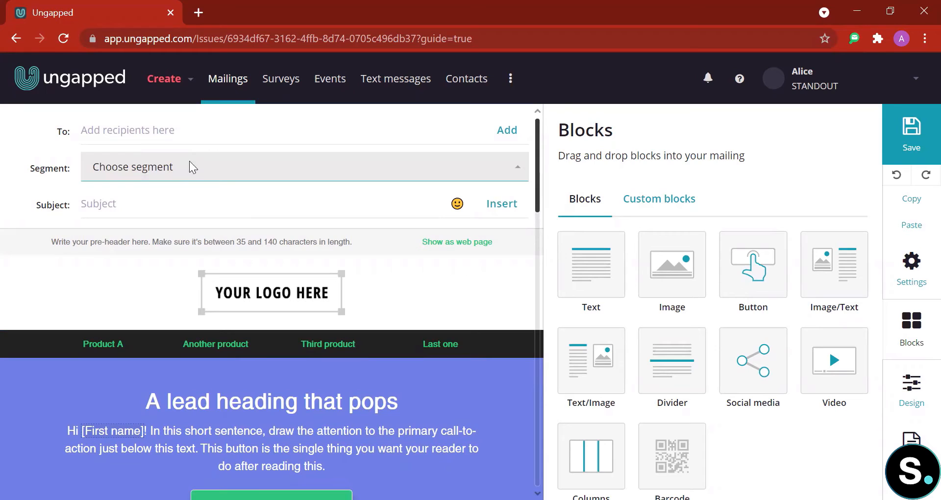
- Set the mailing subject to the First name merge field followed by ", We have some exciting news for you!"
{"action": "left_click", "coordinate": [130, 201]}
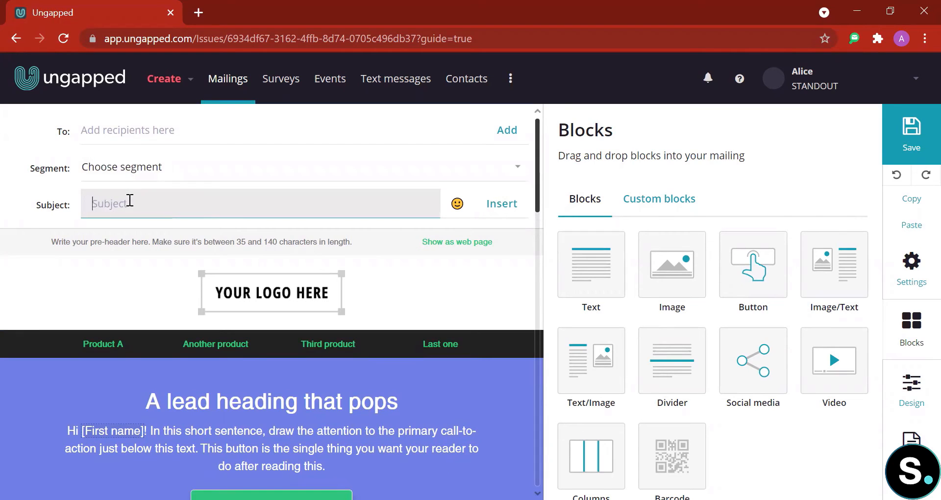
{"action": "left_click", "coordinate": [458, 204]}
{"action": "left_click", "coordinate": [501, 204]}
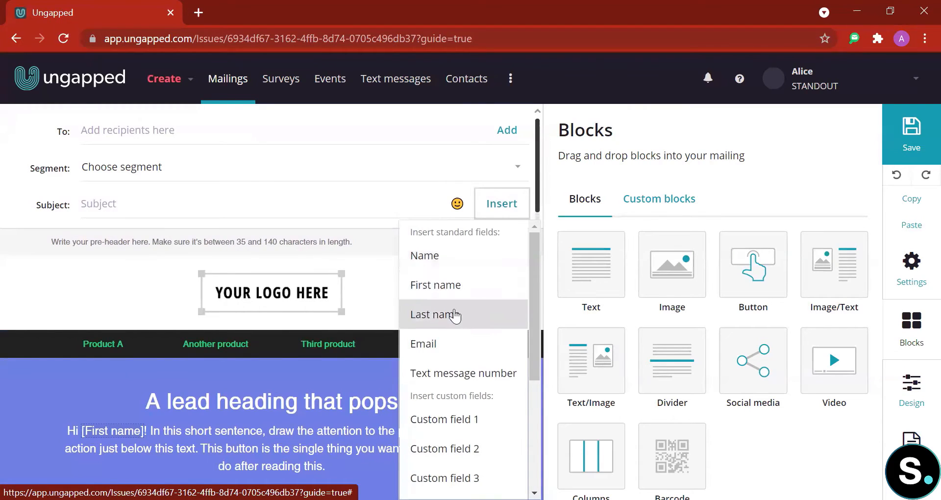
{"action": "left_click", "coordinate": [466, 292]}
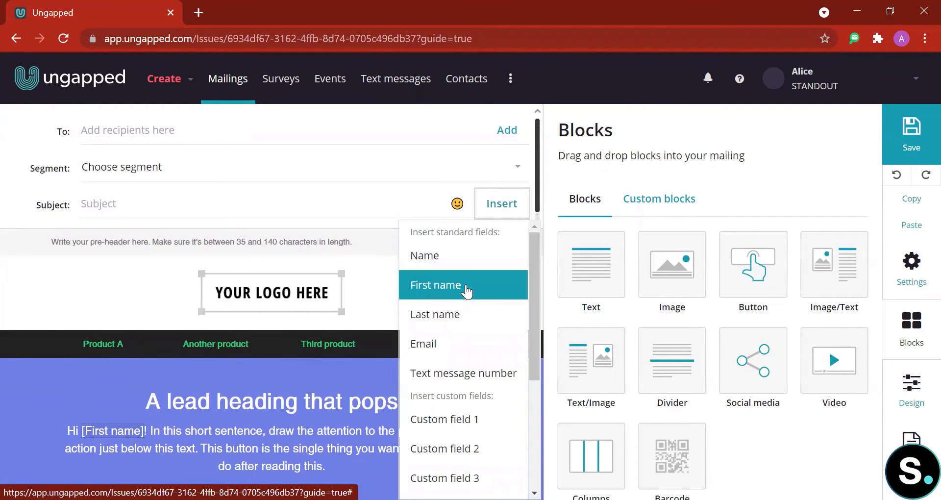
{"action": "key", "text": "ctrl+v"}
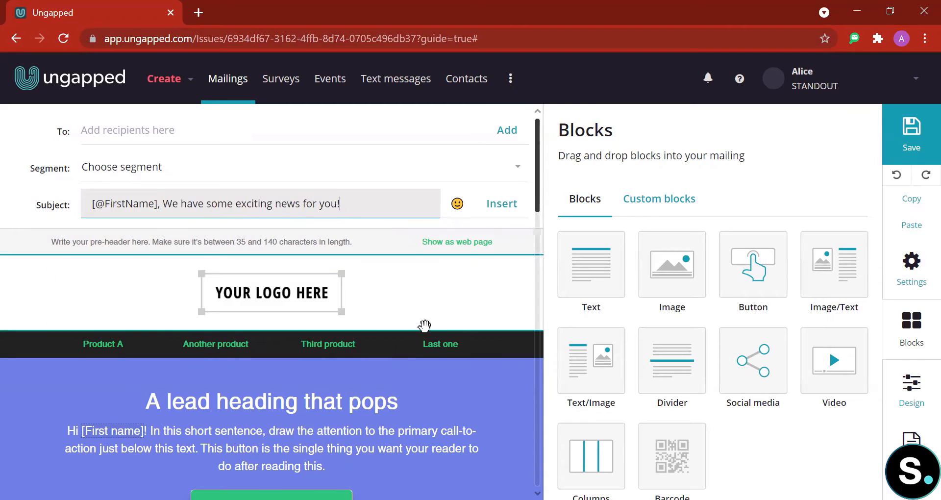
- Select the logo placeholder block in the mailing header and show its image content settings
{"action": "scroll", "coordinate": [471, 285], "scroll_direction": "down", "scroll_amount": 1}
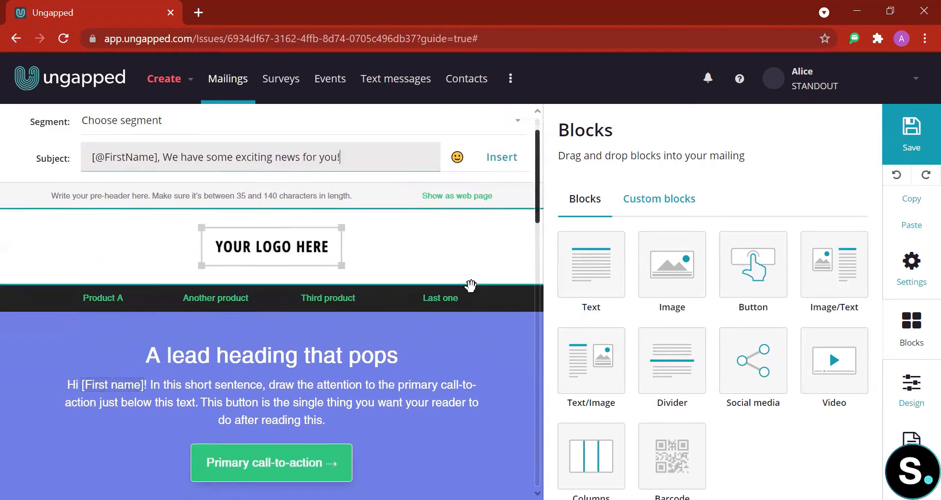
{"action": "left_click", "coordinate": [471, 283]}
{"action": "left_click", "coordinate": [169, 245]}
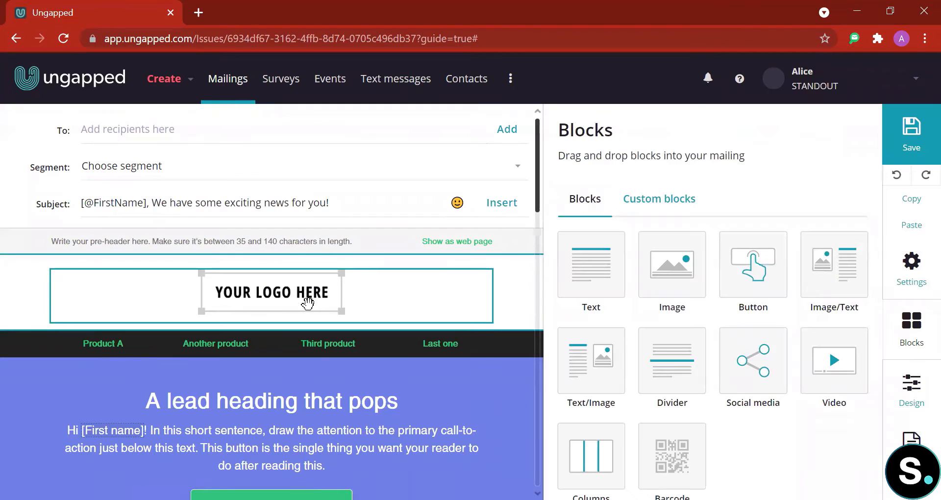
{"action": "left_click", "coordinate": [388, 309]}
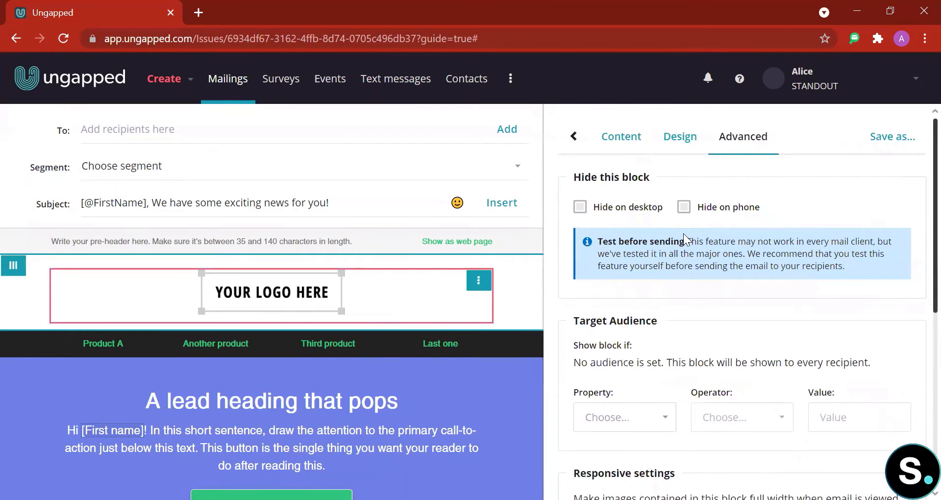
{"action": "left_click", "coordinate": [622, 139]}
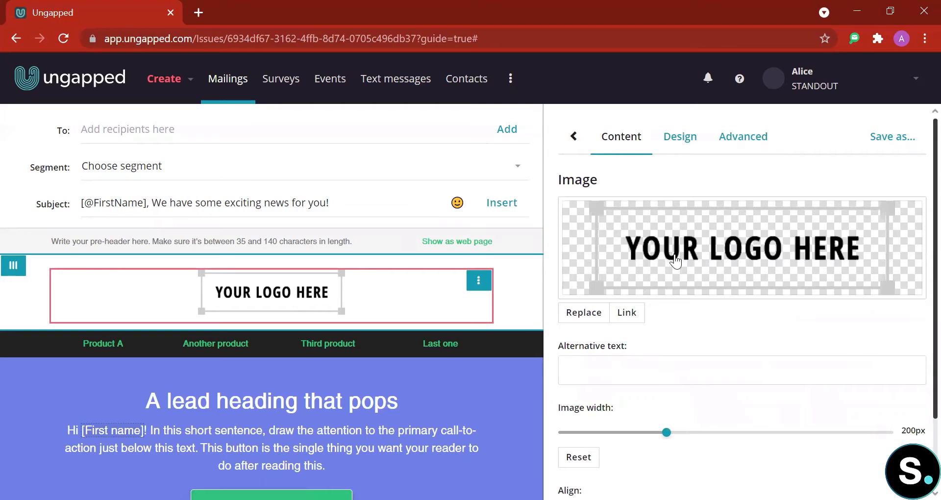
- Browse the free photo gallery and replace the logo placeholder with standout-logo-border.png from the account's own images
{"action": "left_click", "coordinate": [578, 313]}
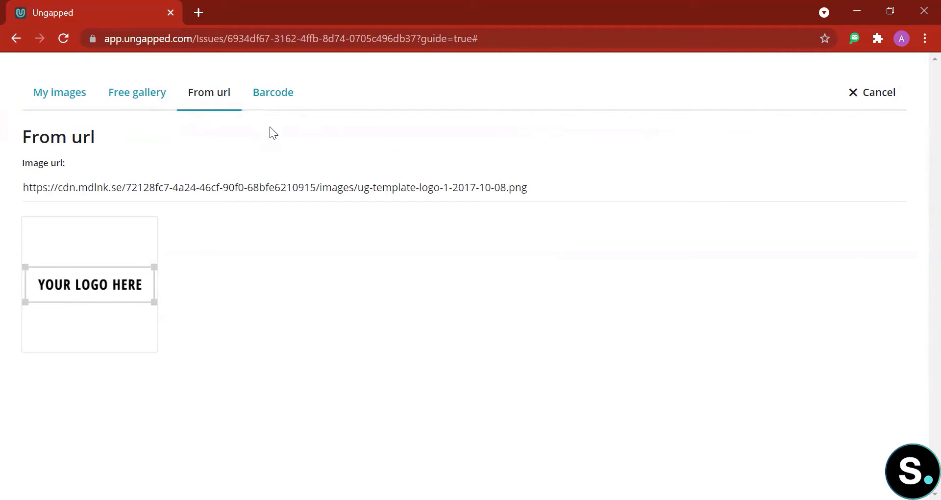
{"action": "left_click", "coordinate": [126, 94]}
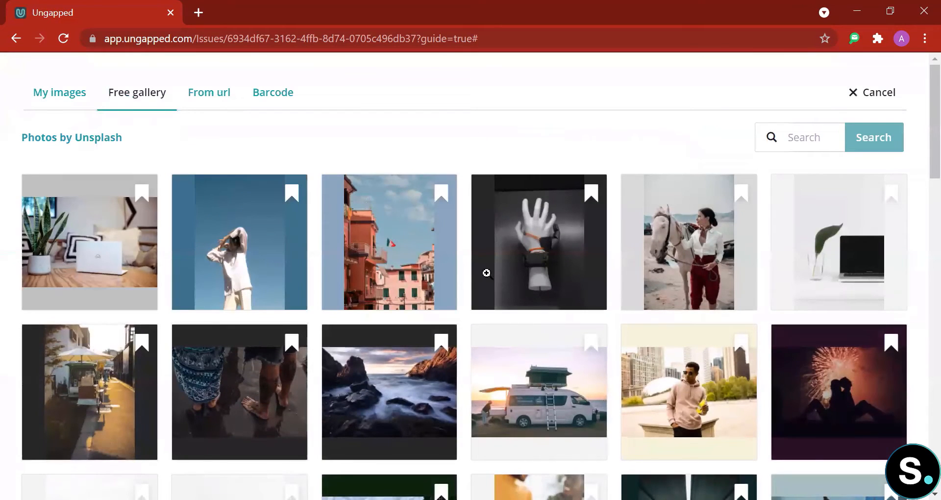
{"action": "scroll", "coordinate": [483, 277], "scroll_direction": "down", "scroll_amount": 5}
{"action": "scroll", "coordinate": [480, 283], "scroll_direction": "up", "scroll_amount": 5}
{"action": "left_click", "coordinate": [66, 94]}
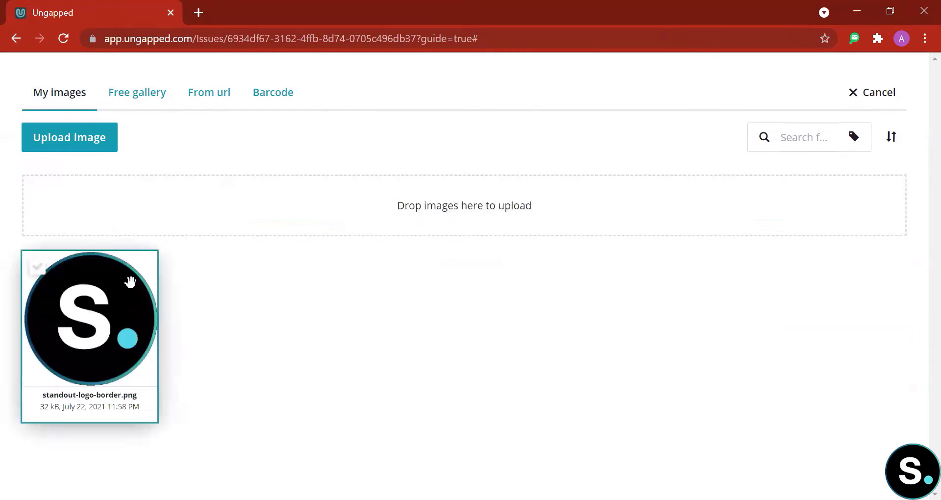
{"action": "left_click", "coordinate": [130, 281]}
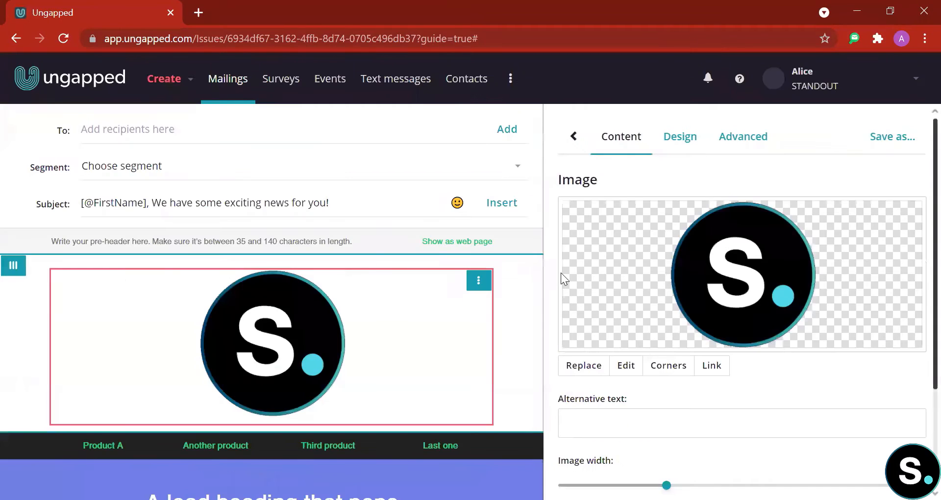
- Set the logo's image width to 73 px and try left and right alignment before returning it to center
{"action": "scroll", "coordinate": [752, 350], "scroll_direction": "down", "scroll_amount": 3}
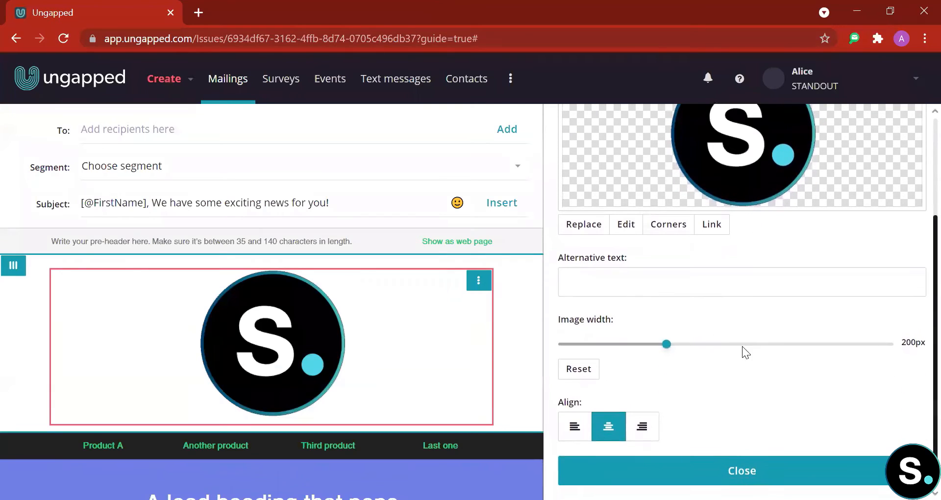
{"action": "left_click_drag", "start_coordinate": [661, 340], "coordinate": [593, 337]}
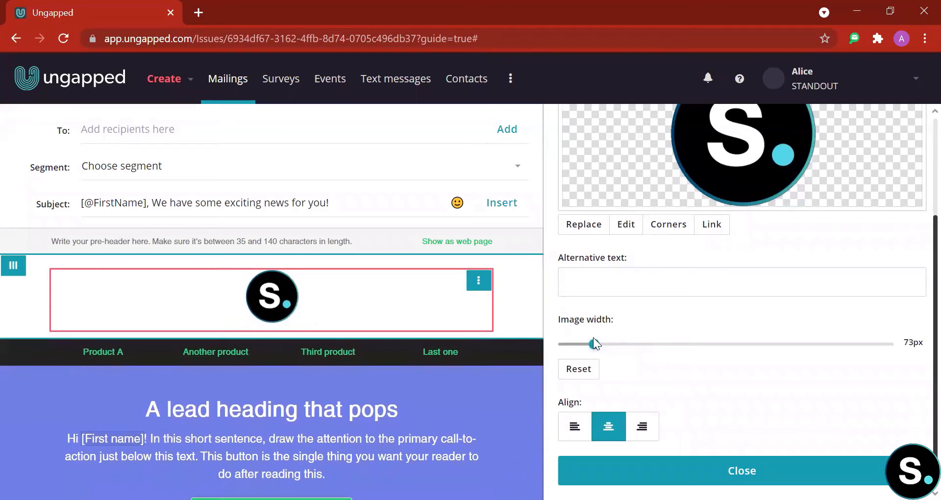
{"action": "left_click", "coordinate": [576, 434]}
{"action": "left_click", "coordinate": [607, 429]}
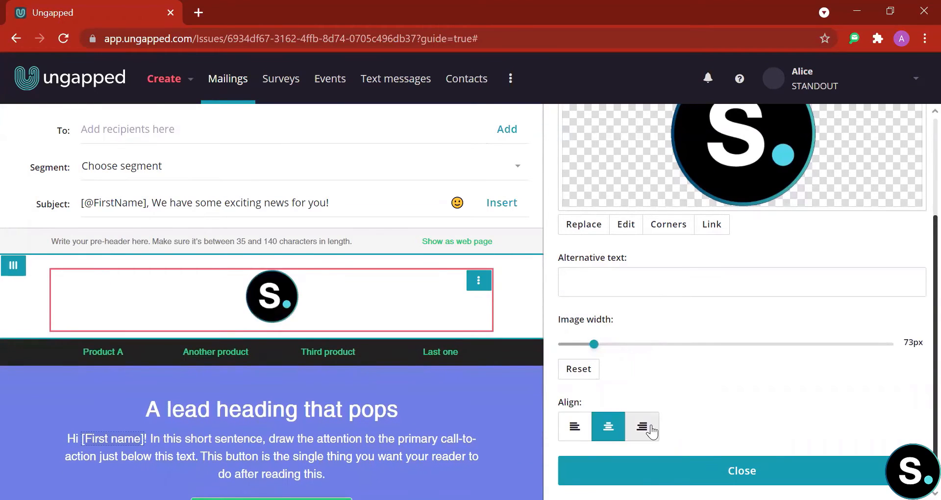
{"action": "left_click", "coordinate": [643, 428]}
{"action": "left_click", "coordinate": [607, 431]}
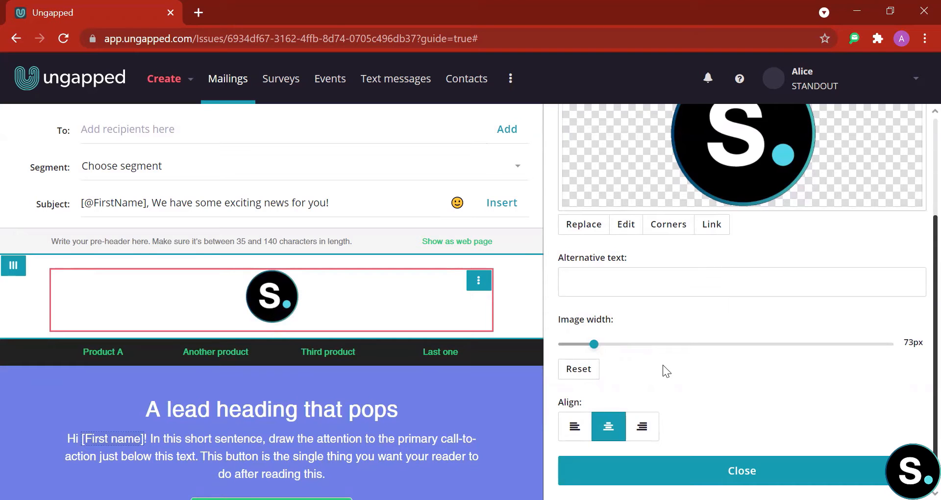
- Look at the filters offered for the logo in the image editor and close the editor without applying one
{"action": "scroll", "coordinate": [662, 371], "scroll_direction": "up", "scroll_amount": 3}
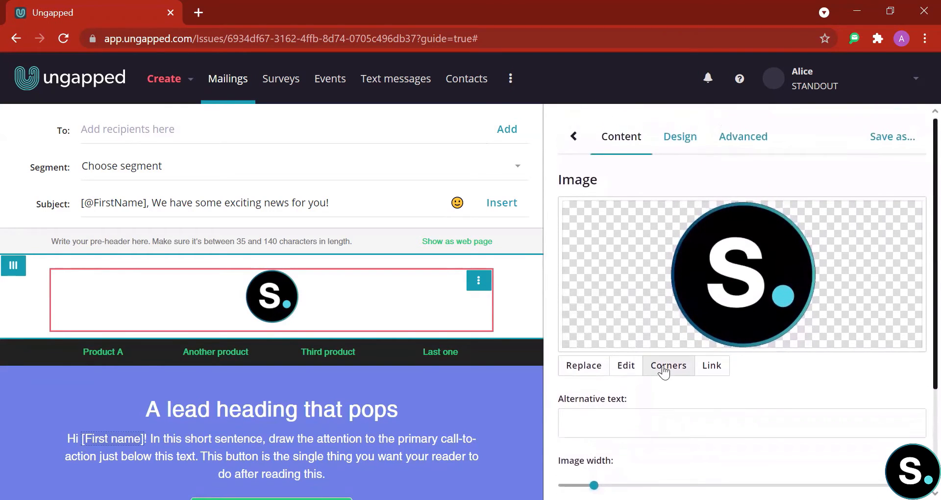
{"action": "scroll", "coordinate": [661, 377], "scroll_direction": "down", "scroll_amount": 2}
{"action": "scroll", "coordinate": [633, 368], "scroll_direction": "down", "scroll_amount": 1}
{"action": "scroll", "coordinate": [606, 355], "scroll_direction": "up", "scroll_amount": 3}
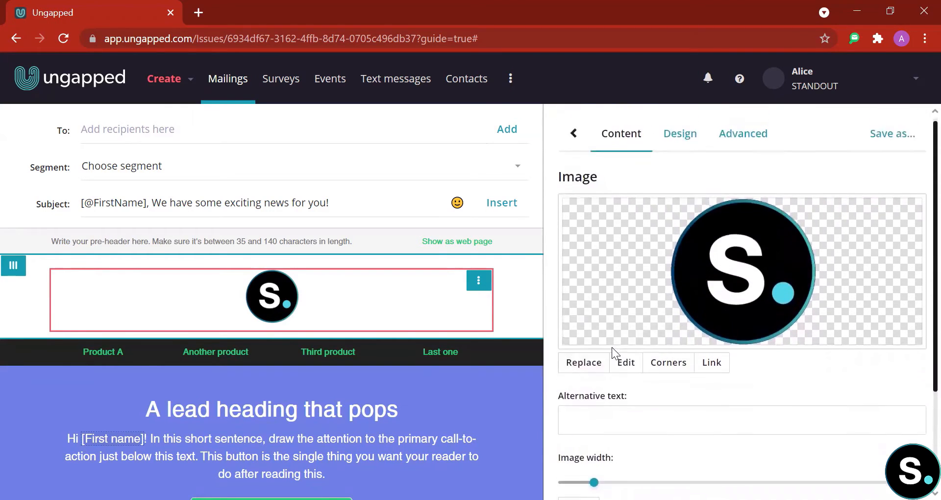
{"action": "left_click", "coordinate": [630, 364]}
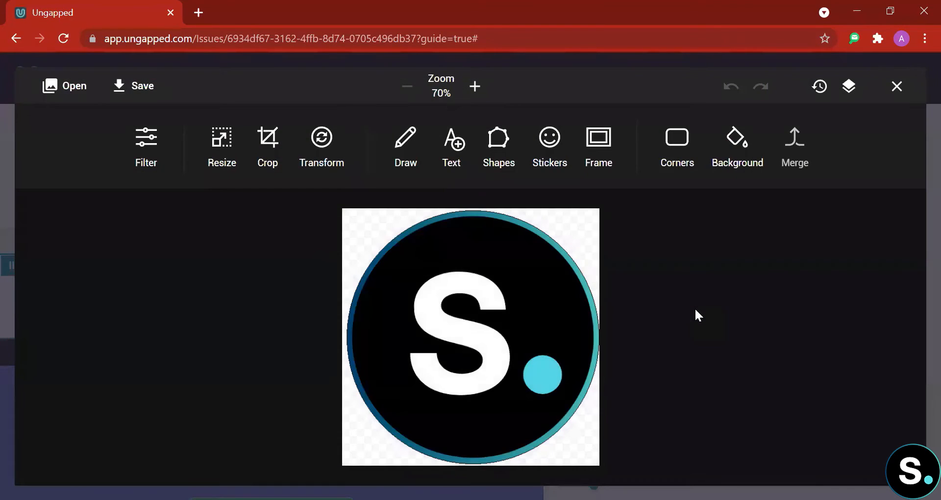
{"action": "left_click", "coordinate": [144, 141]}
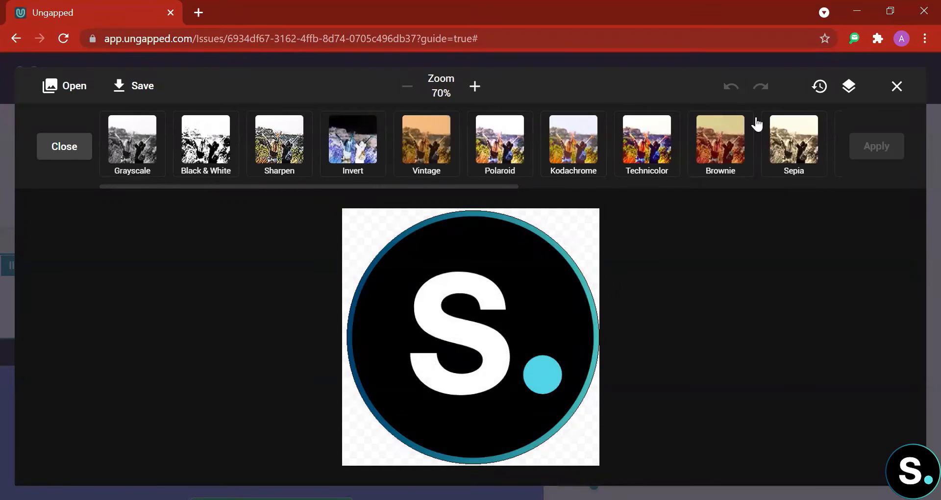
{"action": "left_click", "coordinate": [898, 85]}
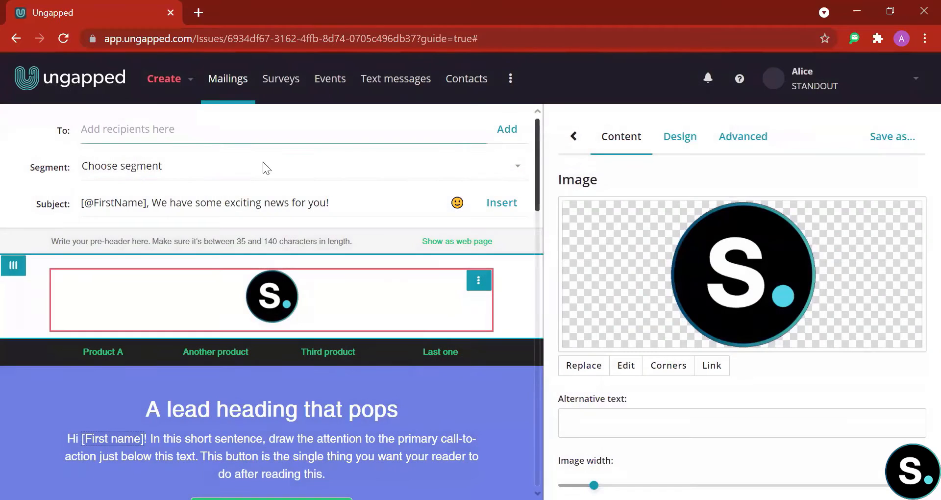
- Look through the image editor's shapes, stickers and file-opening options for the logo, leaving the image unedited
{"action": "left_click", "coordinate": [627, 366]}
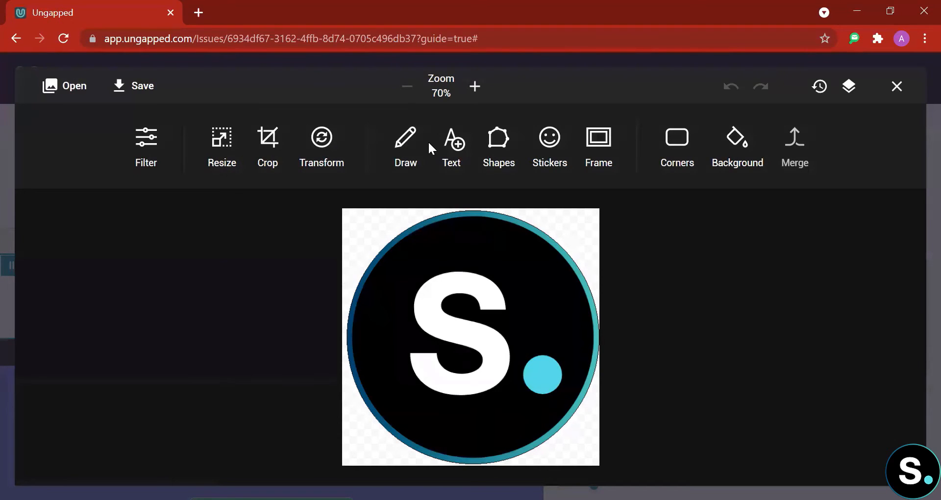
{"action": "left_click", "coordinate": [491, 153]}
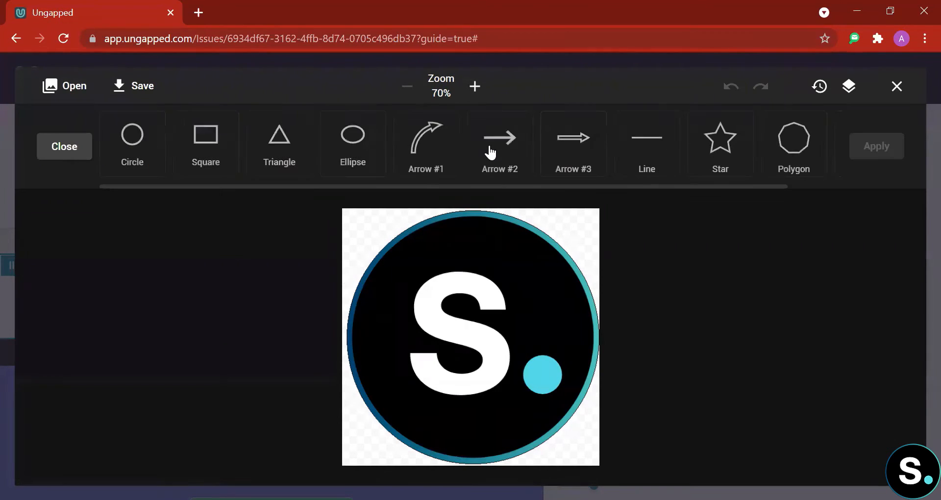
{"action": "left_click", "coordinate": [54, 149]}
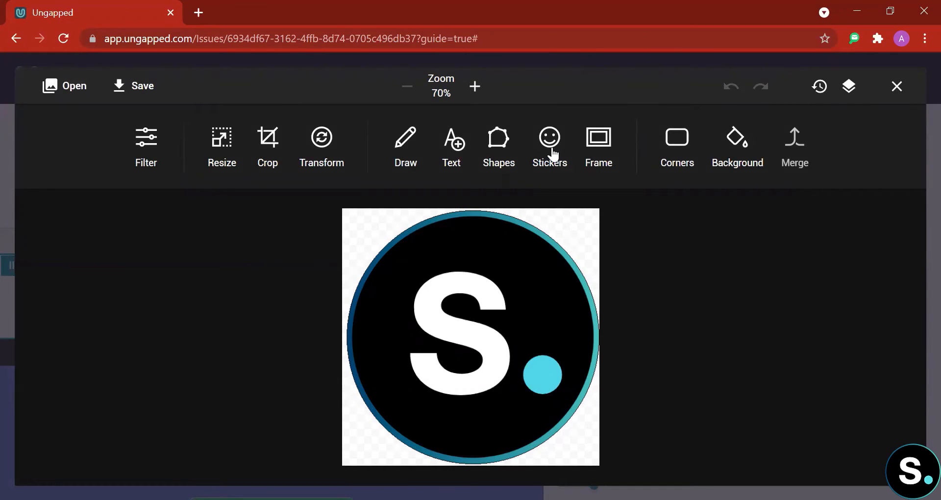
{"action": "left_click", "coordinate": [549, 159]}
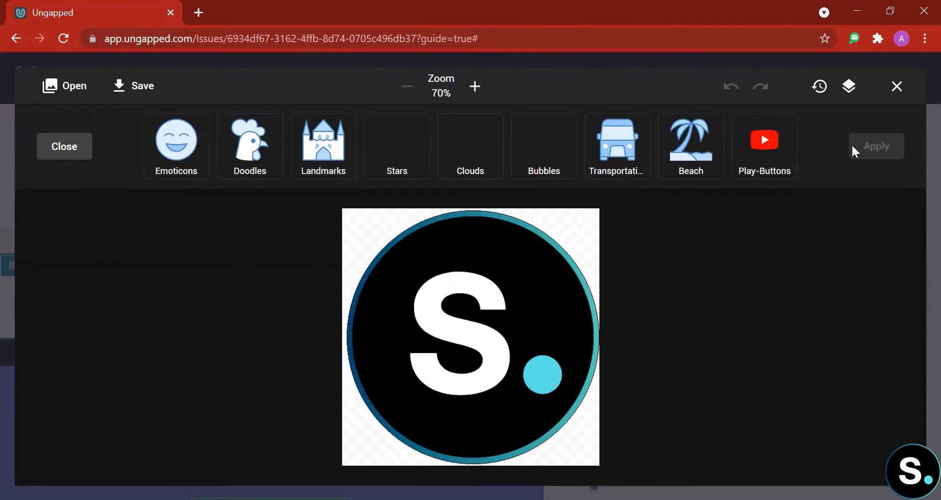
{"action": "left_click", "coordinate": [62, 147]}
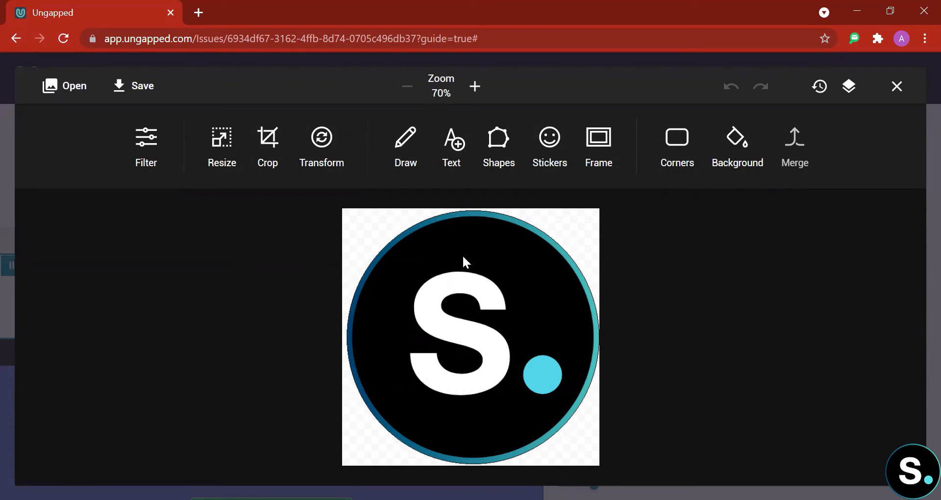
{"action": "left_click", "coordinate": [72, 88]}
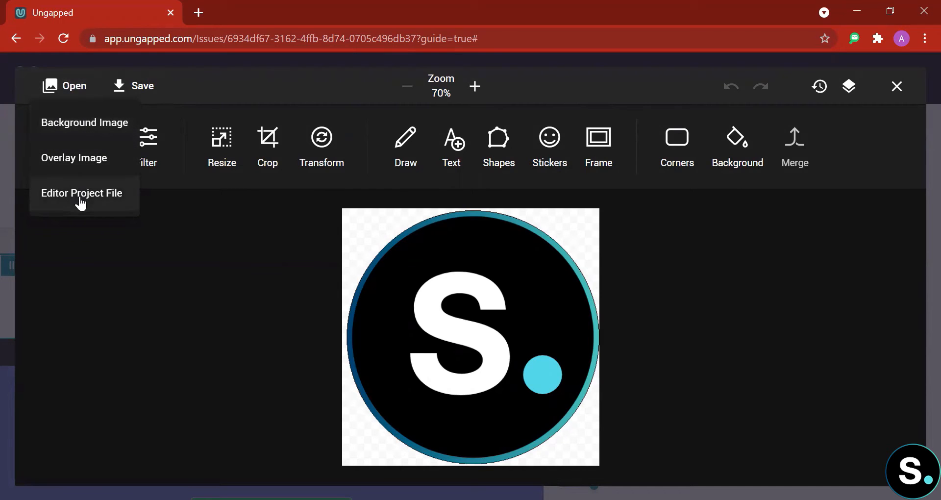
{"action": "left_click", "coordinate": [406, 245]}
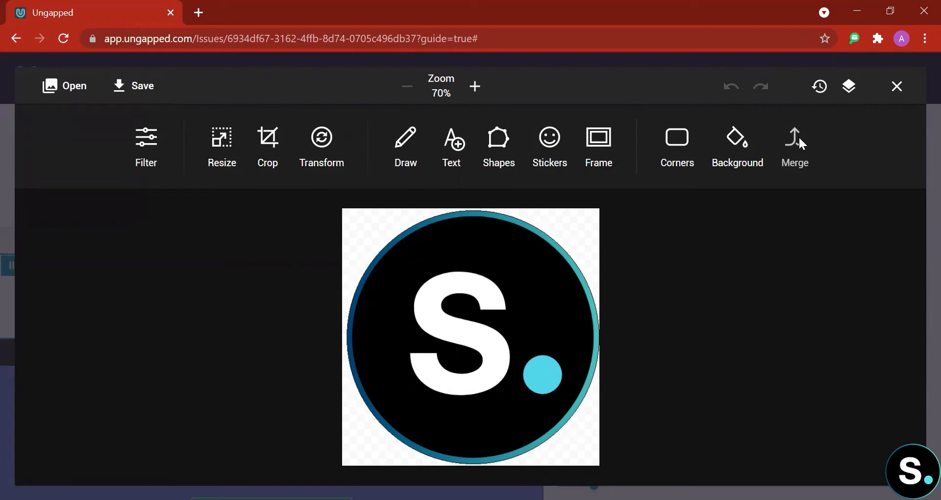
{"action": "left_click", "coordinate": [895, 87]}
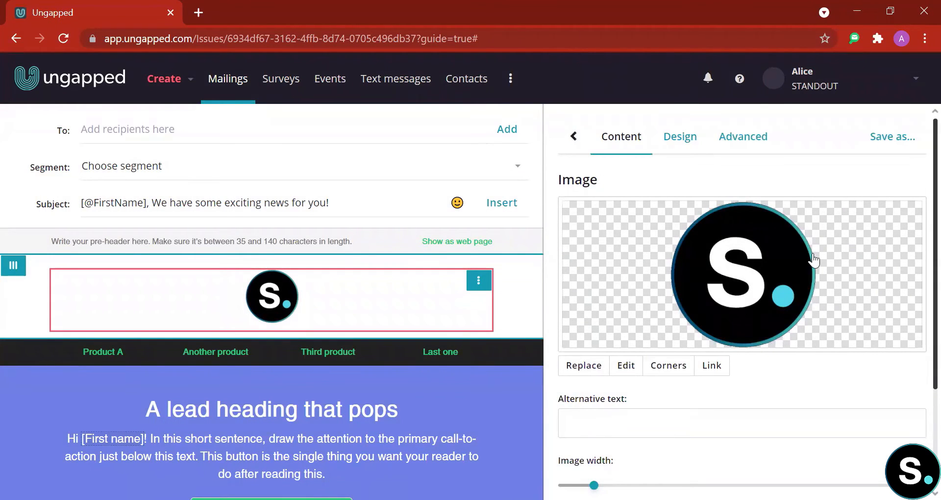
- Set the border style of the logo block to solid in its design settings
{"action": "left_click", "coordinate": [688, 142]}
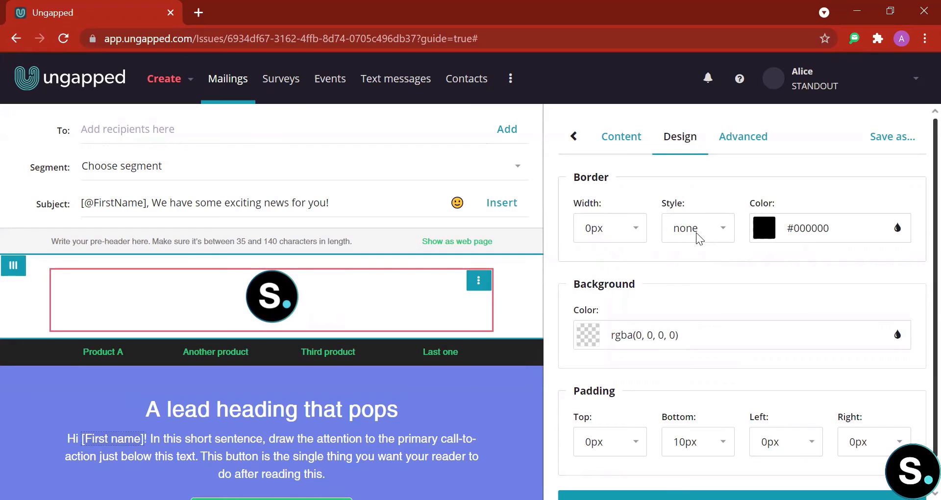
{"action": "left_click", "coordinate": [681, 234]}
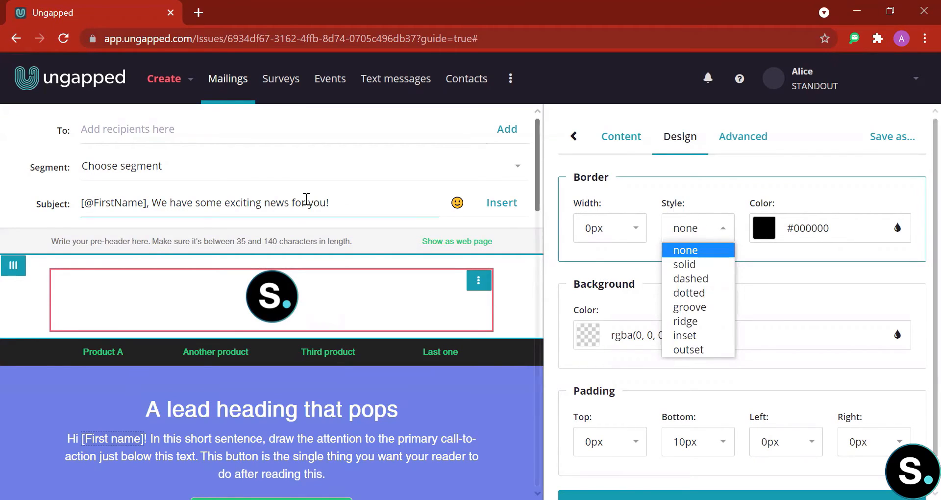
{"action": "left_click", "coordinate": [696, 265]}
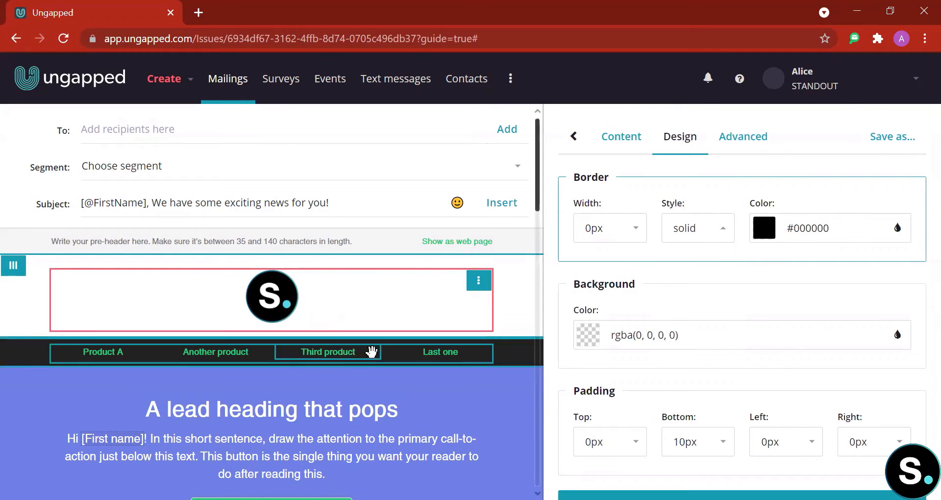
- Try a 4 px border width on the logo block, then reduce it to 1 px
{"action": "left_click", "coordinate": [635, 231]}
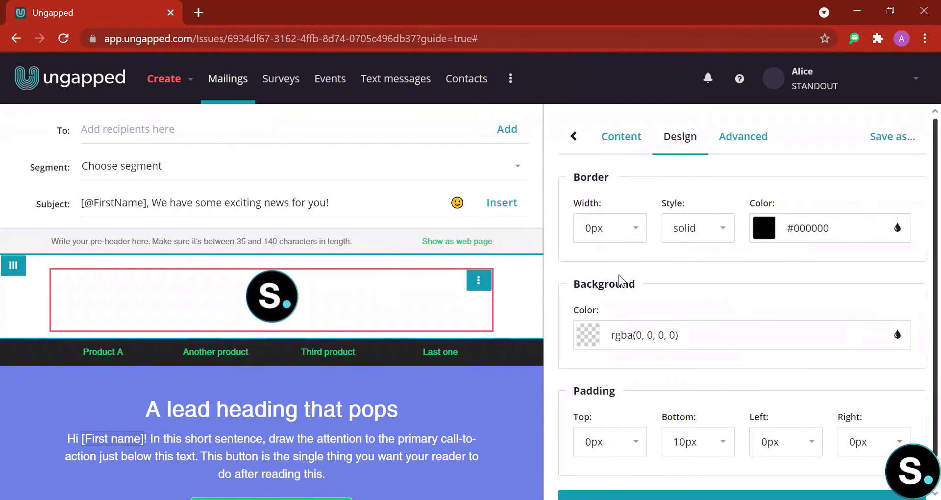
{"action": "left_click", "coordinate": [618, 307]}
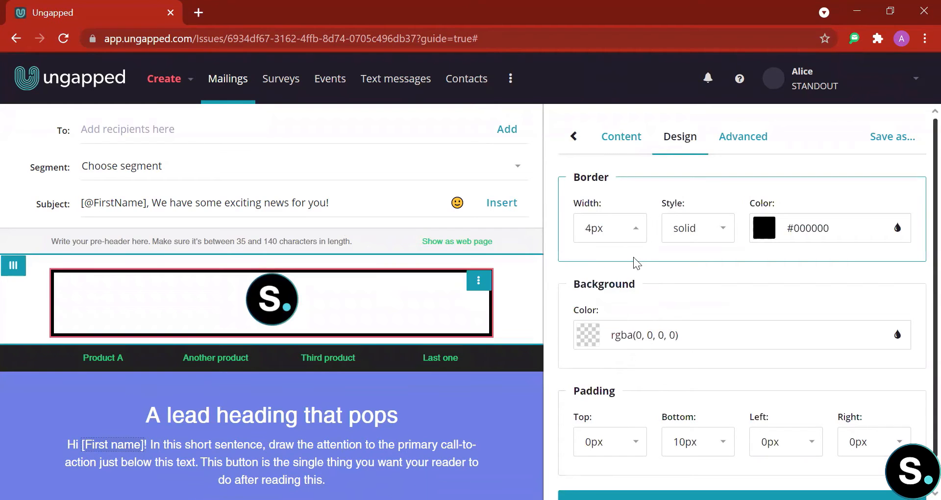
{"action": "left_click", "coordinate": [639, 234]}
{"action": "left_click", "coordinate": [603, 266]}
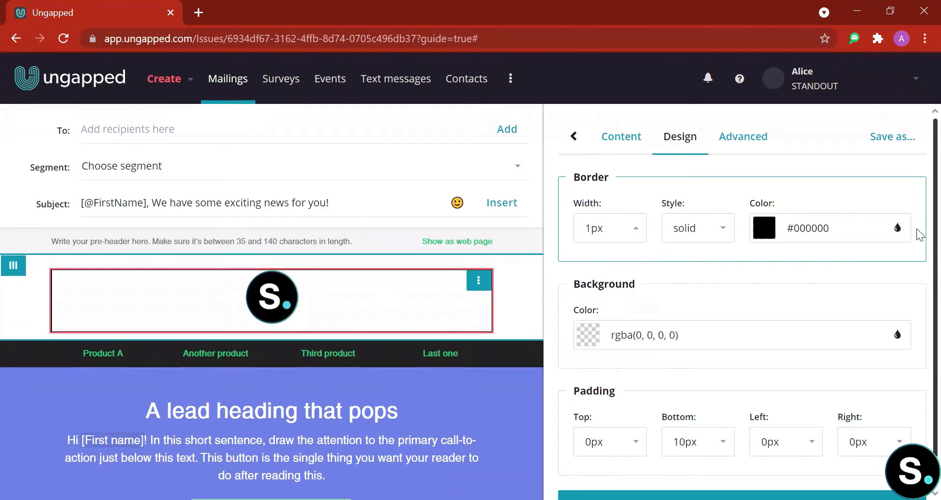
- Set the border color of the logo block to red, #e01616
{"action": "left_click", "coordinate": [766, 241]}
{"action": "left_click_drag", "start_coordinate": [785, 277], "coordinate": [850, 257]}
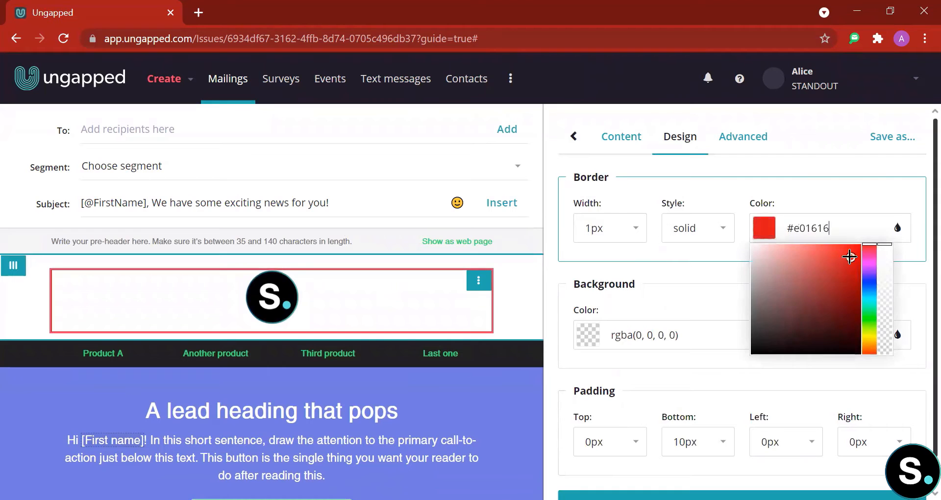
{"action": "left_click", "coordinate": [708, 254]}
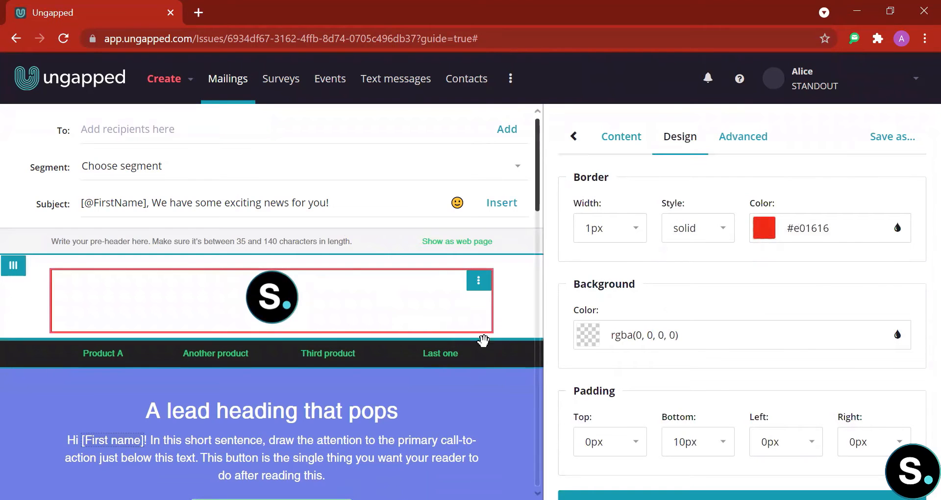
- Try a black #000000 background on the logo block and return it to fully transparent
{"action": "scroll", "coordinate": [656, 311], "scroll_direction": "down", "scroll_amount": 1}
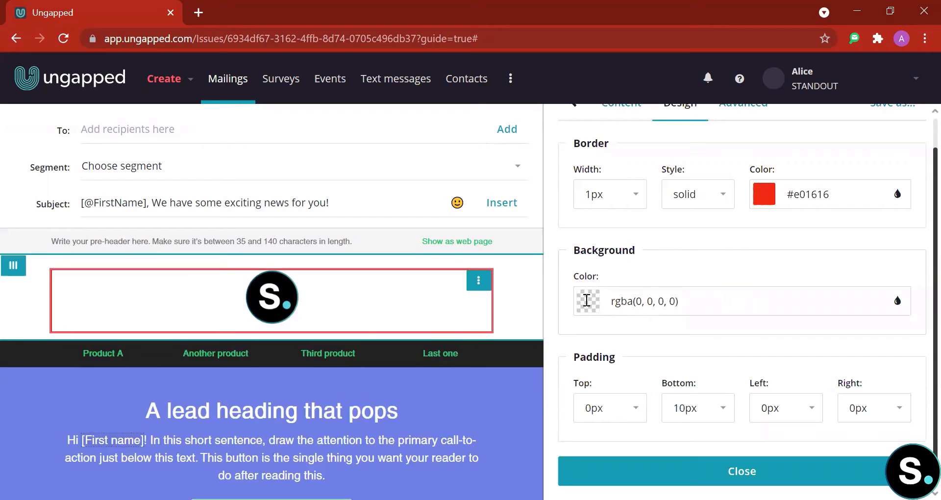
{"action": "left_click", "coordinate": [586, 300]}
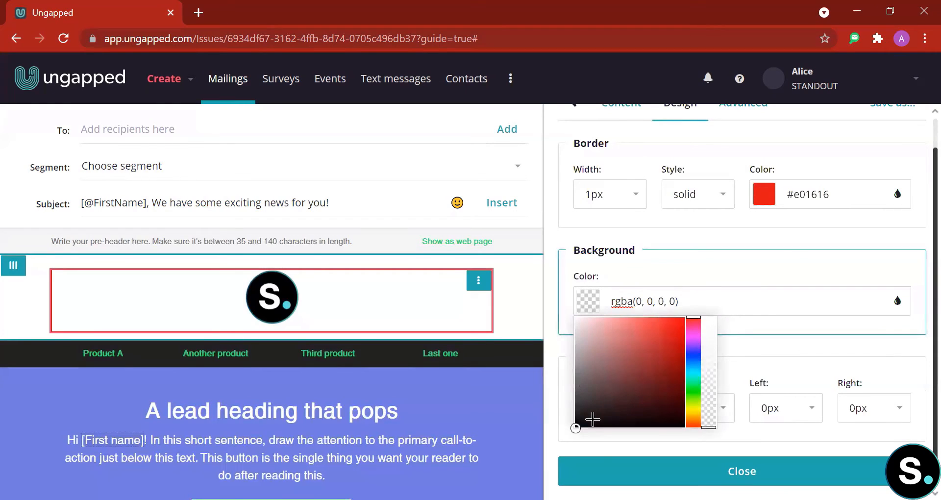
{"action": "left_click_drag", "start_coordinate": [600, 423], "coordinate": [613, 428]}
{"action": "left_click", "coordinate": [705, 283]}
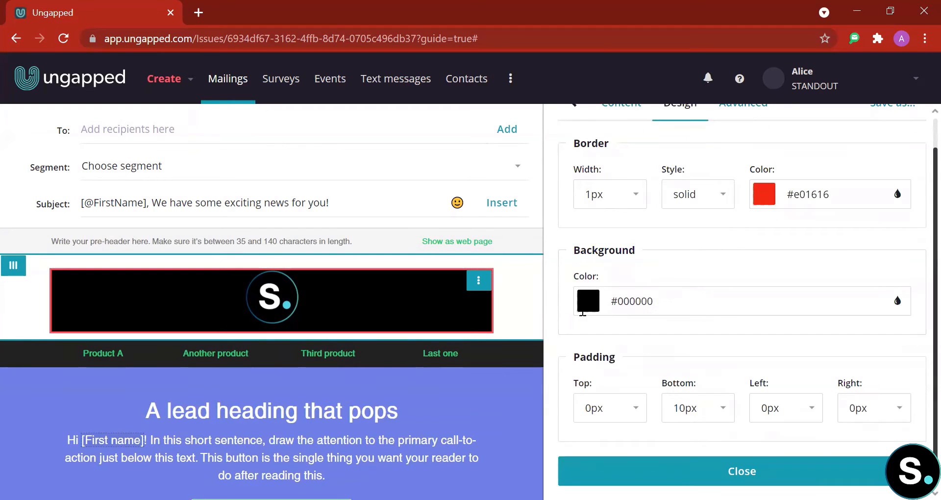
{"action": "left_click", "coordinate": [582, 309]}
{"action": "left_click_drag", "start_coordinate": [710, 319], "coordinate": [710, 445]}
{"action": "double_click", "coordinate": [717, 270]}
- Set the logo block's border style to none and close the block's settings
{"action": "scroll", "coordinate": [716, 269], "scroll_direction": "up", "scroll_amount": 1}
{"action": "left_click", "coordinate": [698, 229]}
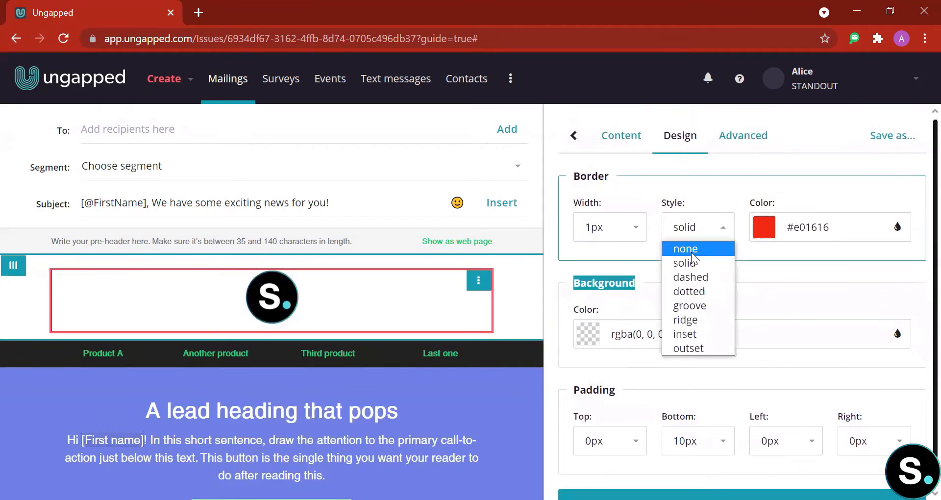
{"action": "left_click", "coordinate": [691, 252]}
{"action": "left_click", "coordinate": [769, 266]}
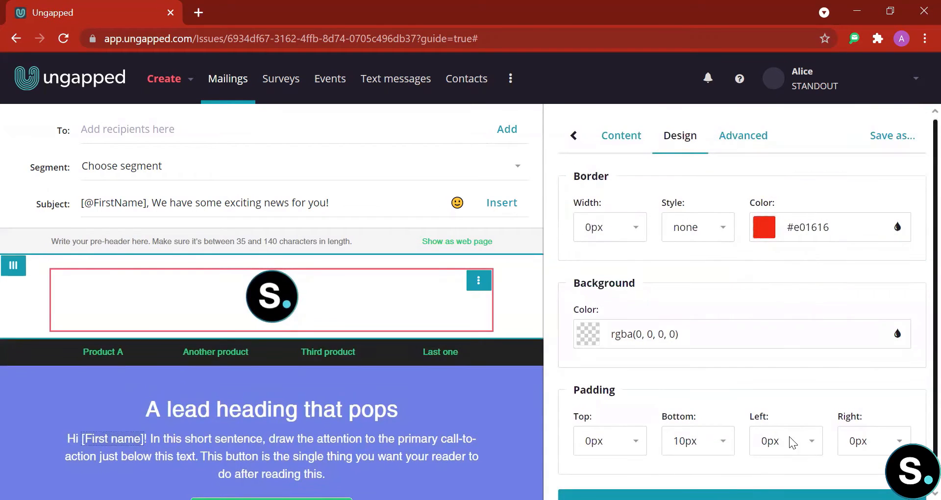
{"action": "scroll", "coordinate": [745, 446], "scroll_direction": "down", "scroll_amount": 1}
{"action": "left_click", "coordinate": [742, 473]}
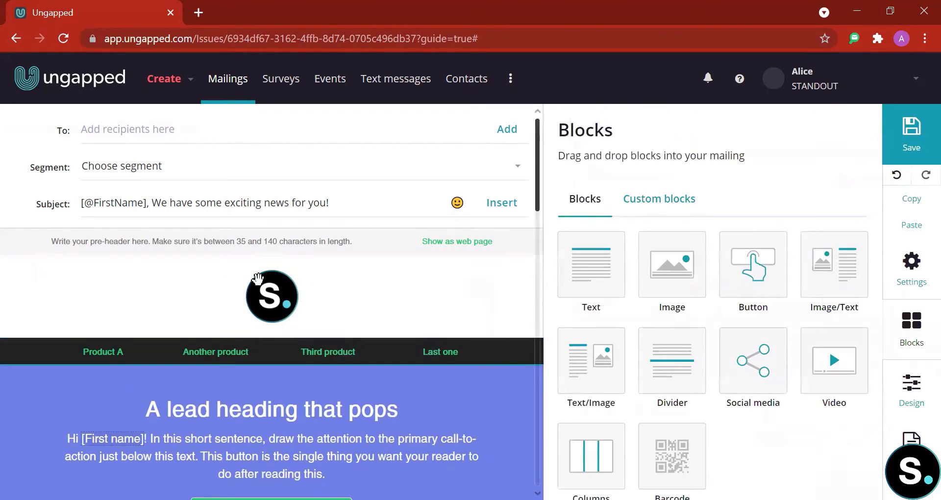
- Look at the text content of the Product A, Another product and Third product links in the bar below the logo
{"action": "scroll", "coordinate": [495, 166], "scroll_direction": "down", "scroll_amount": 4}
{"action": "left_click", "coordinate": [493, 160]}
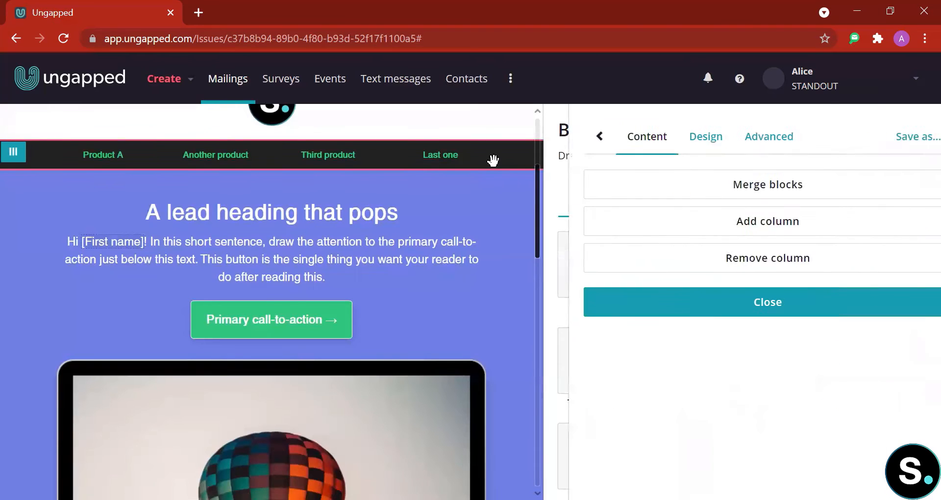
{"action": "left_click", "coordinate": [98, 154]}
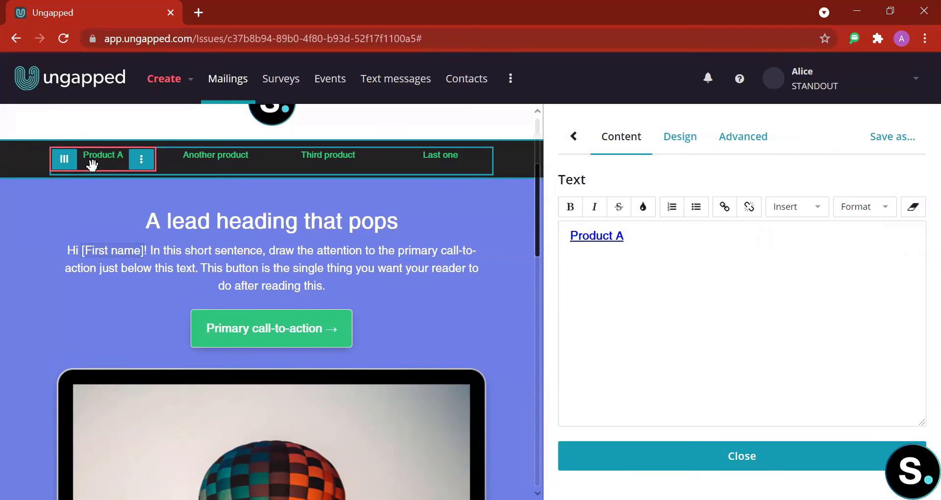
{"action": "left_click", "coordinate": [231, 158]}
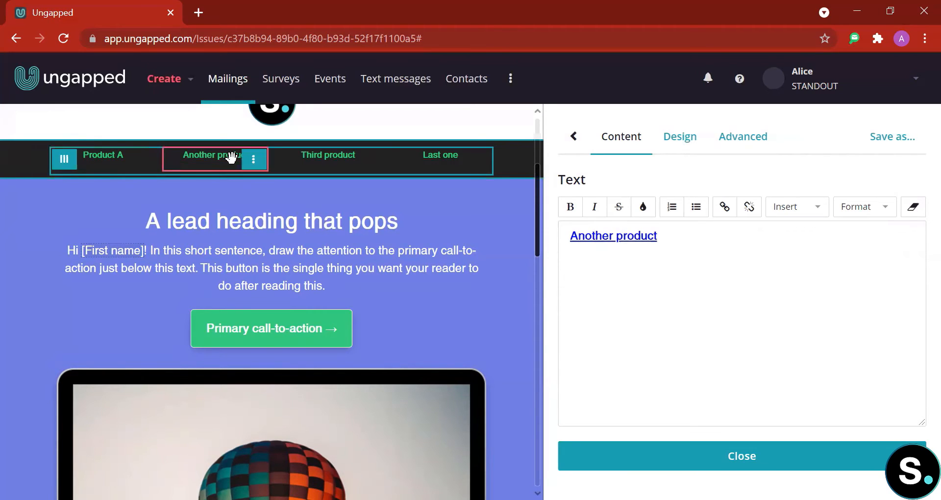
{"action": "left_click", "coordinate": [331, 155]}
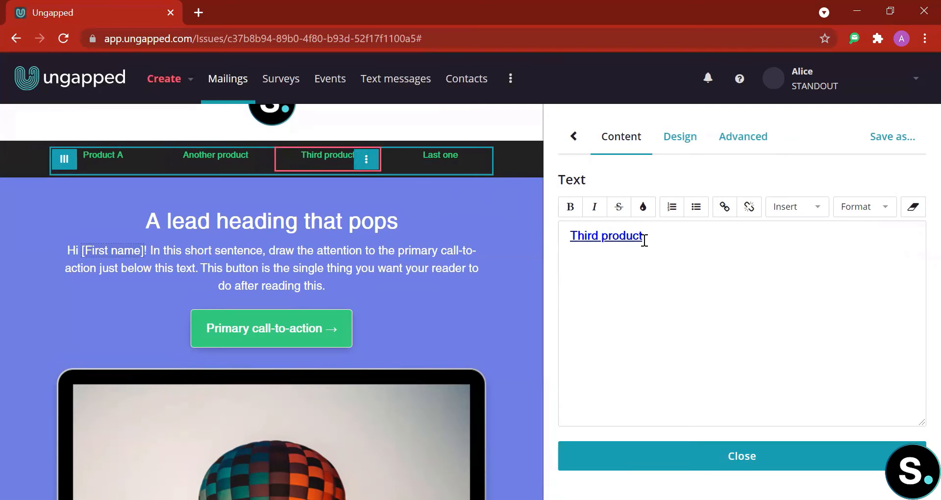
- Set Column 1 of the product links row to 23% in the row's column distribution
{"action": "left_click", "coordinate": [574, 137]}
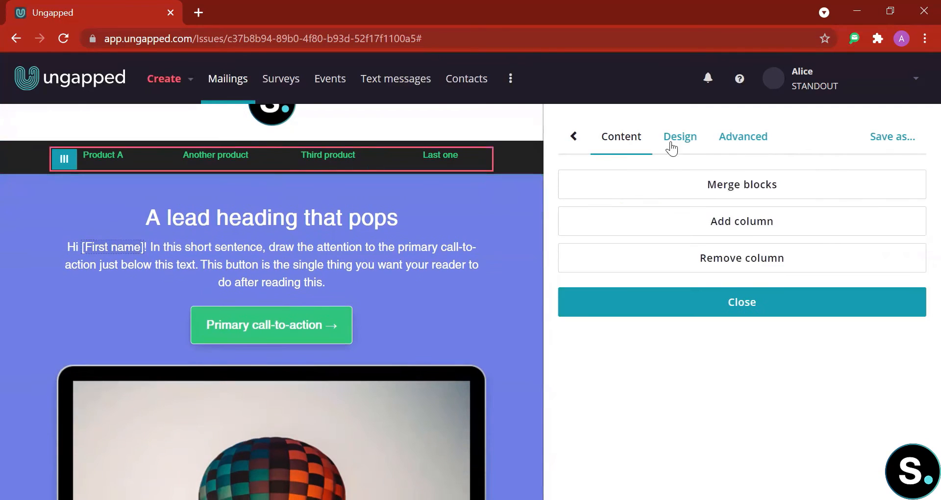
{"action": "left_click", "coordinate": [696, 139]}
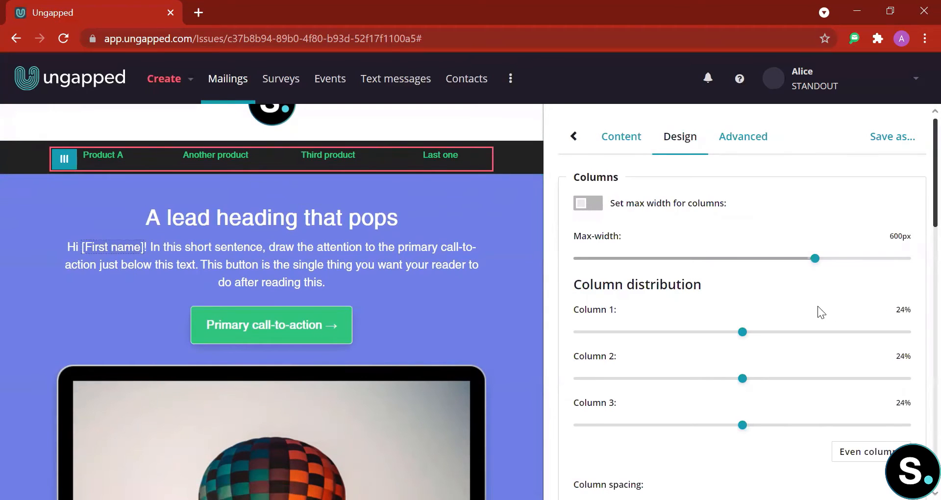
{"action": "scroll", "coordinate": [817, 306], "scroll_direction": "down", "scroll_amount": 3}
{"action": "mouse_move", "coordinate": [741, 209]}
{"action": "left_mouse_down"}
{"action": "mouse_move", "coordinate": [761, 209]}
{"action": "mouse_move", "coordinate": [743, 209]}
{"action": "left_mouse_up"}
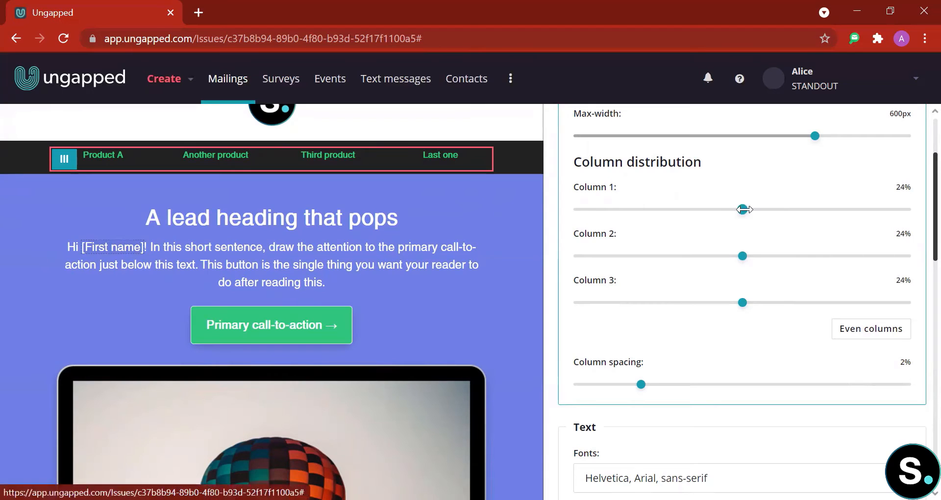
{"action": "left_click_drag", "start_coordinate": [743, 209], "coordinate": [738, 209]}
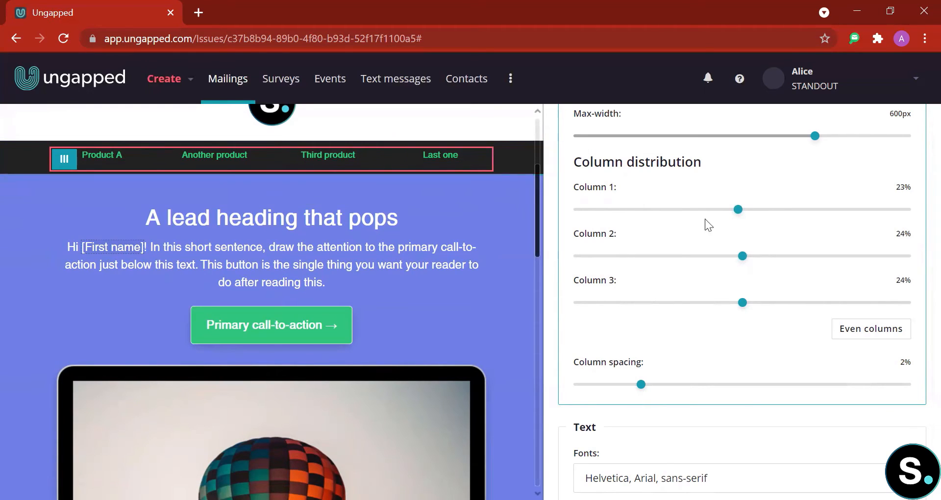
{"action": "mouse_move", "coordinate": [738, 208]}
{"action": "left_mouse_down"}
{"action": "mouse_move", "coordinate": [584, 208]}
{"action": "mouse_move", "coordinate": [743, 213]}
{"action": "left_mouse_up"}
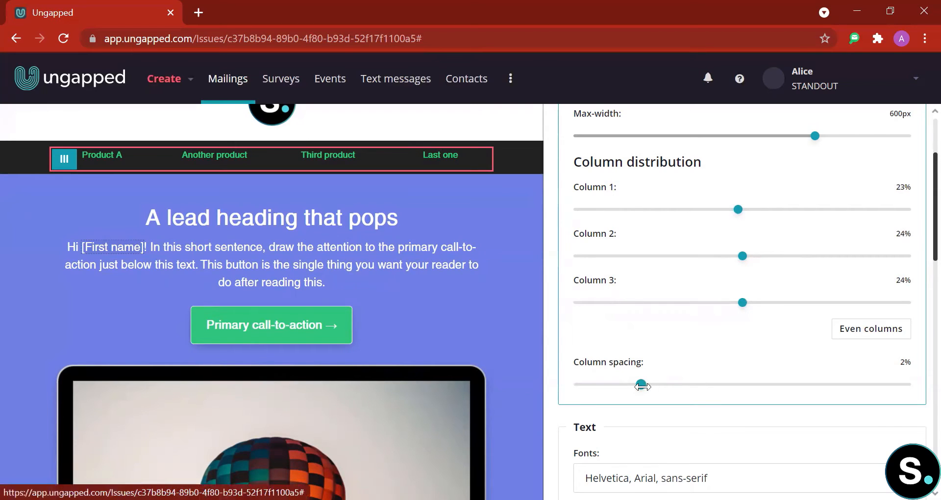
- Look through the text, border, background and padding design settings of the product links row
{"action": "scroll", "coordinate": [676, 365], "scroll_direction": "down", "scroll_amount": 3}
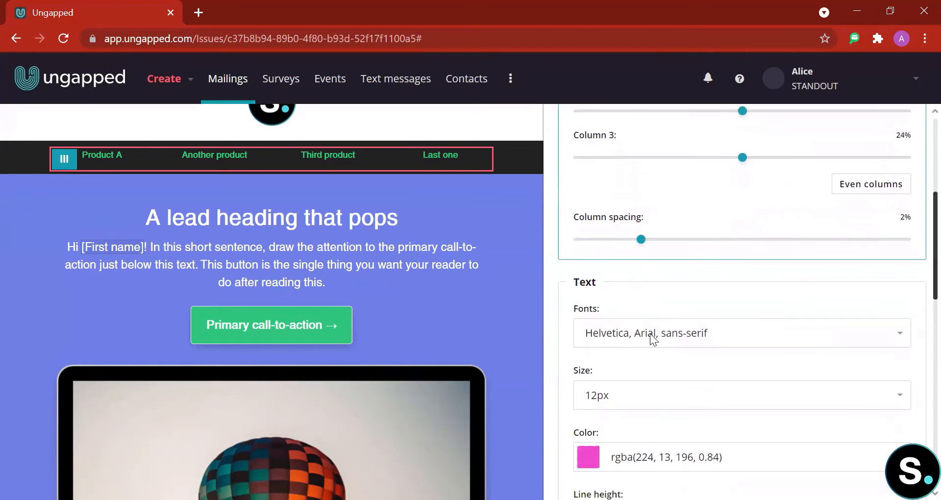
{"action": "scroll", "coordinate": [650, 334], "scroll_direction": "down", "scroll_amount": 3}
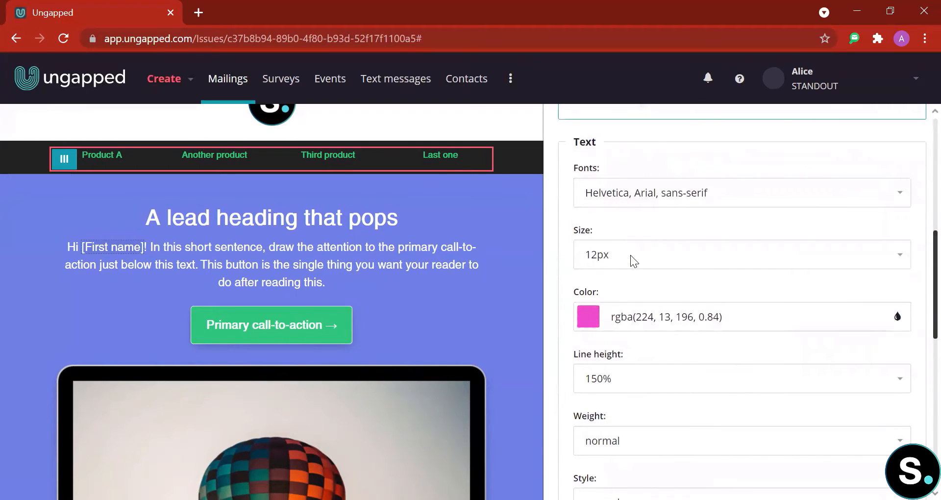
{"action": "scroll", "coordinate": [630, 255], "scroll_direction": "down", "scroll_amount": 1}
{"action": "scroll", "coordinate": [657, 342], "scroll_direction": "down", "scroll_amount": 8}
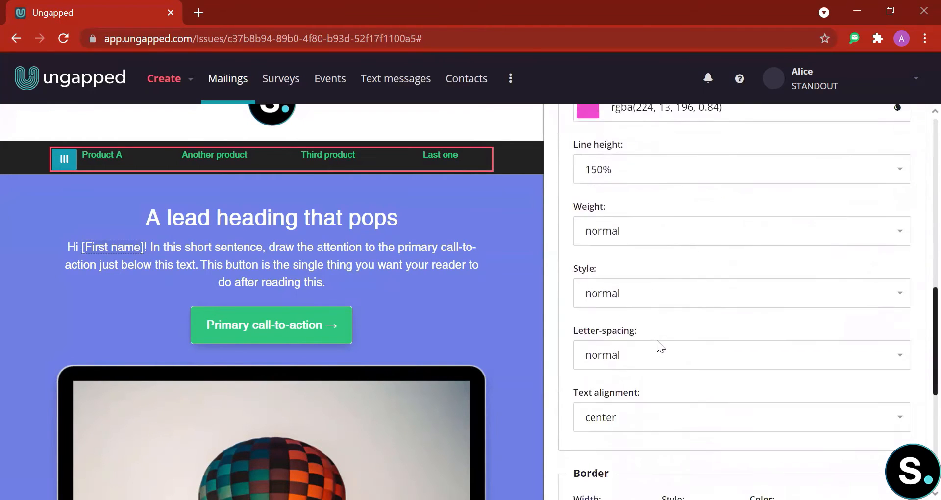
{"action": "scroll", "coordinate": [657, 340], "scroll_direction": "down", "scroll_amount": 3}
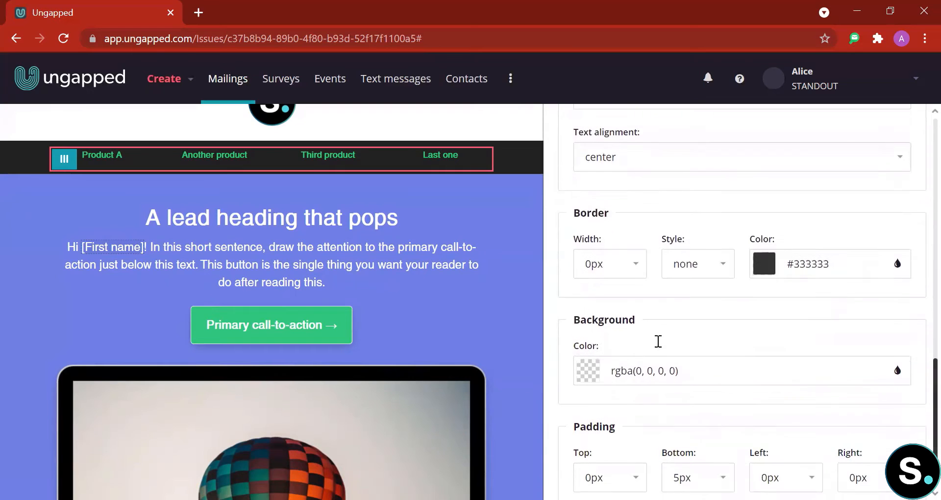
{"action": "scroll", "coordinate": [657, 340], "scroll_direction": "up", "scroll_amount": 10}
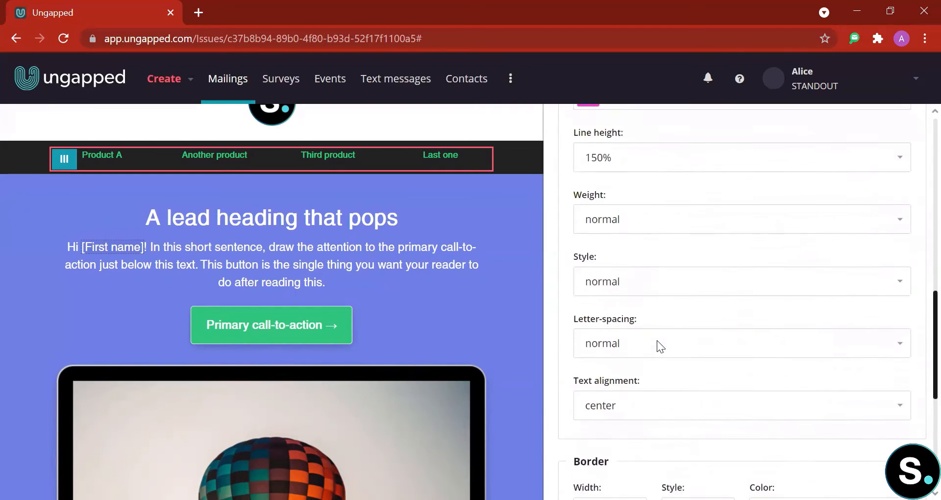
{"action": "scroll", "coordinate": [657, 340], "scroll_direction": "up", "scroll_amount": 5}
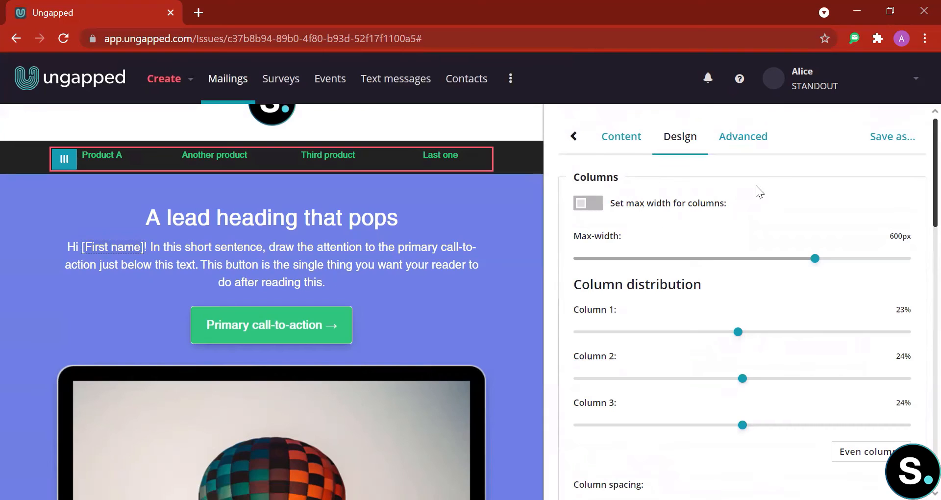
- Try the advanced options for hiding the product links row on desktop and on phone, clearing each one again
{"action": "left_click", "coordinate": [749, 151]}
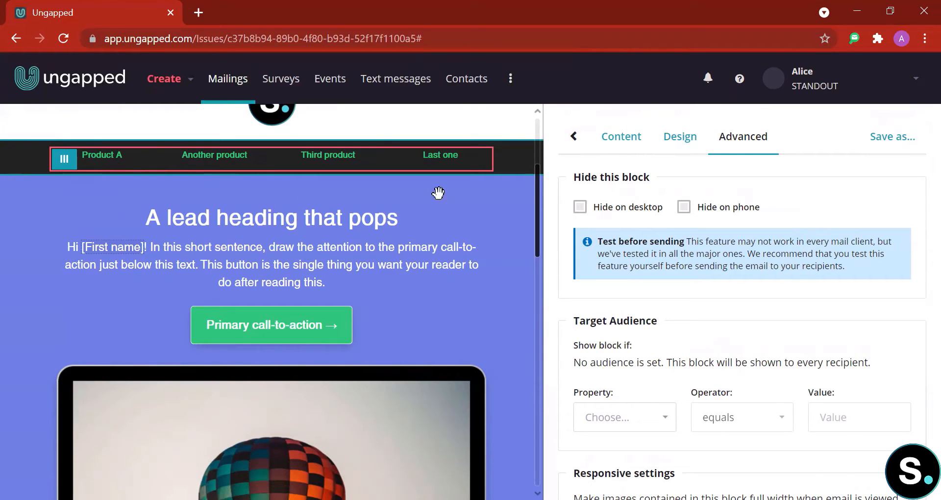
{"action": "left_click", "coordinate": [595, 212]}
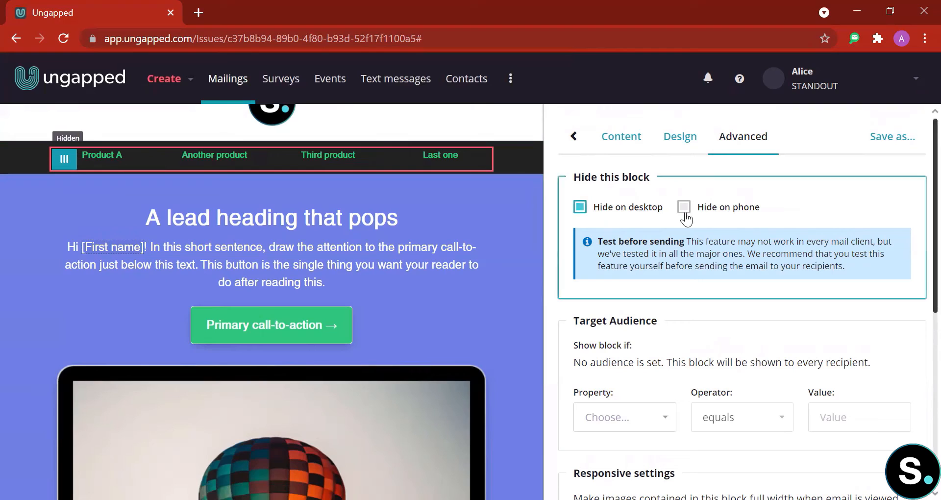
{"action": "left_click", "coordinate": [589, 210]}
{"action": "left_click", "coordinate": [736, 214]}
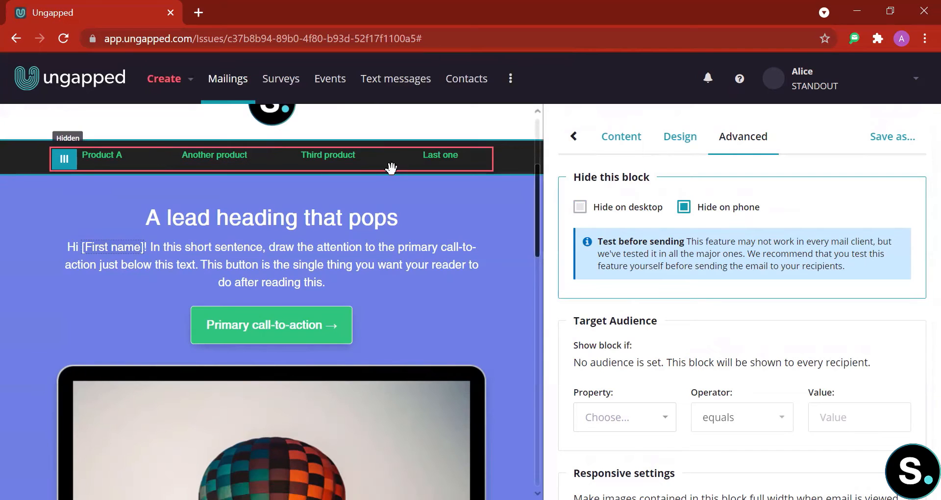
{"action": "left_click", "coordinate": [720, 208]}
- Set the row's target audience property to First name with the operator contains, leaving the value empty
{"action": "scroll", "coordinate": [890, 271], "scroll_direction": "down", "scroll_amount": 1}
{"action": "scroll", "coordinate": [889, 270], "scroll_direction": "up", "scroll_amount": 1}
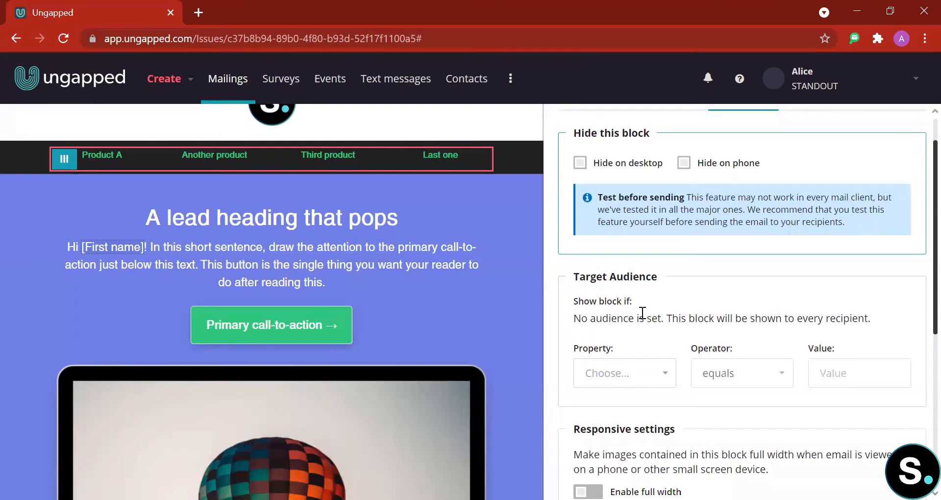
{"action": "left_click", "coordinate": [613, 373]}
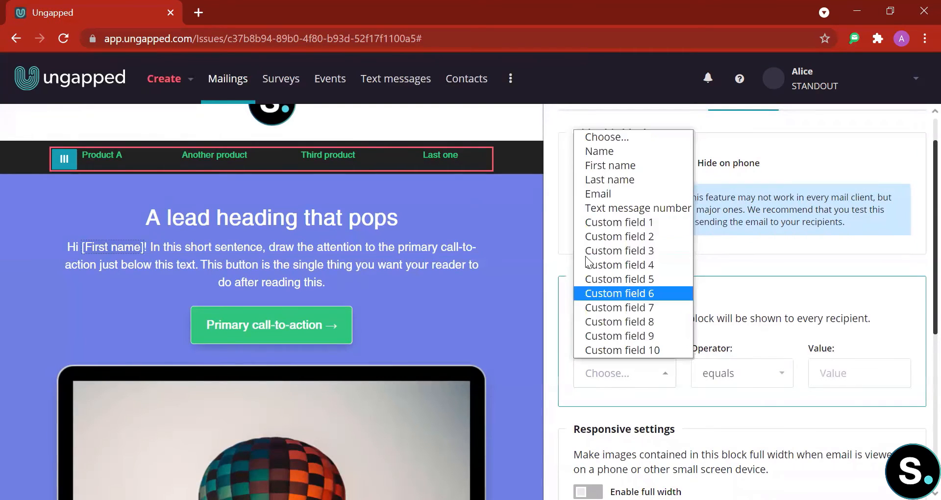
{"action": "left_click", "coordinate": [612, 165]}
{"action": "left_click", "coordinate": [718, 378]}
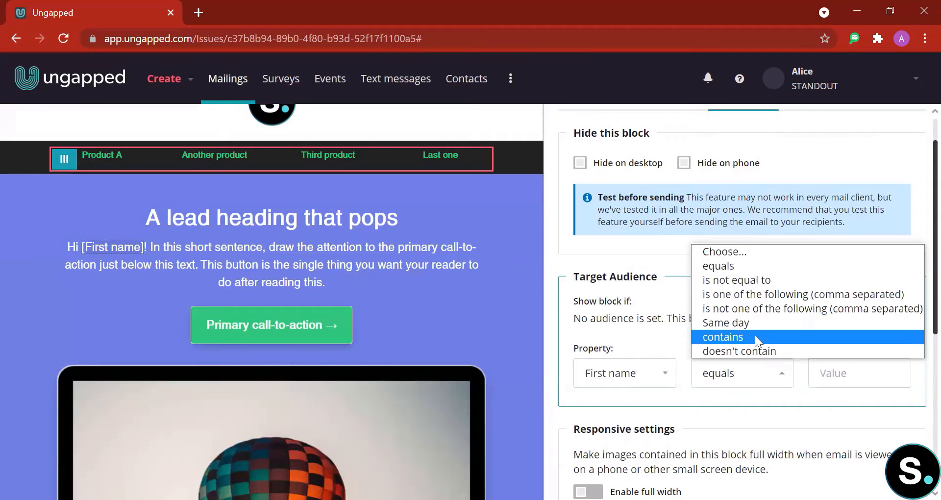
{"action": "left_click", "coordinate": [790, 336]}
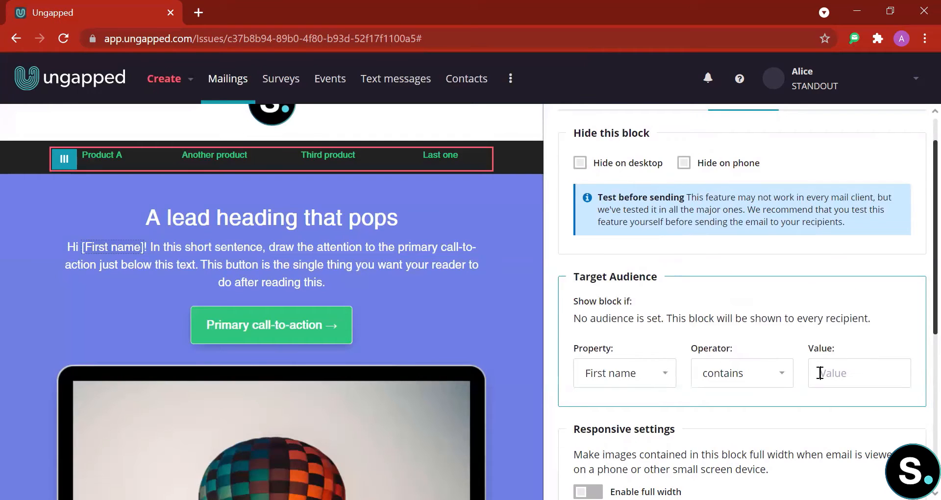
{"action": "left_click", "coordinate": [821, 373]}
{"action": "left_click", "coordinate": [840, 366]}
- Look at the responsive and dynamic settings available for the product links row
{"action": "scroll", "coordinate": [727, 372], "scroll_direction": "down", "scroll_amount": 4}
{"action": "scroll", "coordinate": [728, 373], "scroll_direction": "up", "scroll_amount": 2}
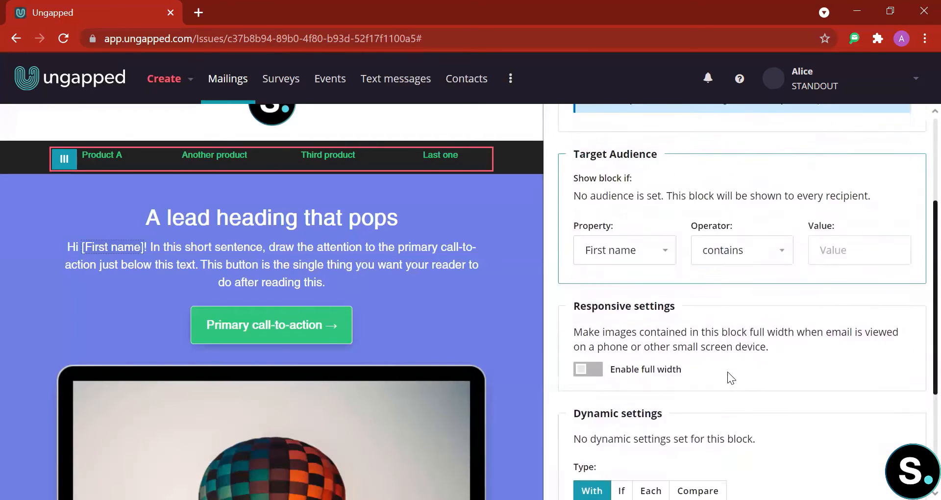
{"action": "scroll", "coordinate": [727, 372], "scroll_direction": "down", "scroll_amount": 3}
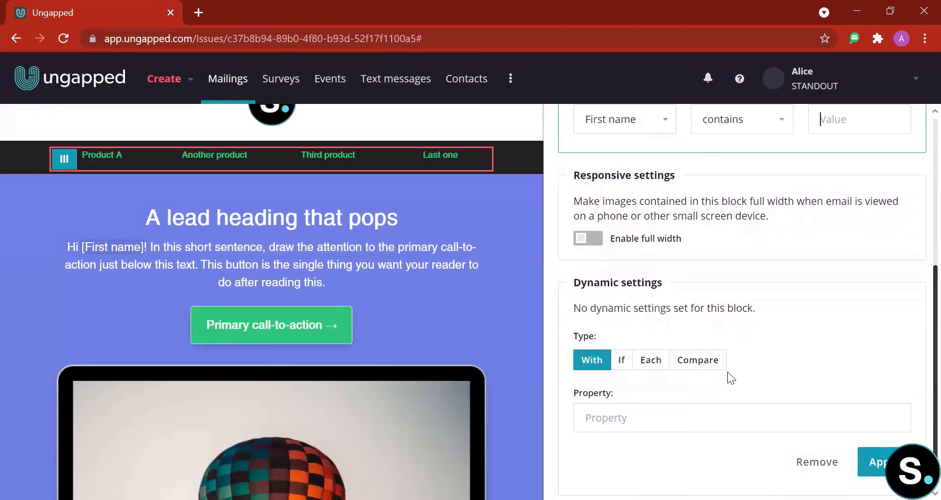
- Leave the product links row's settings and look through the standard content blocks available for the mailing
{"action": "scroll", "coordinate": [728, 372], "scroll_direction": "up", "scroll_amount": 6}
{"action": "left_click", "coordinate": [578, 131]}
{"action": "scroll", "coordinate": [582, 203], "scroll_direction": "down", "scroll_amount": 1}
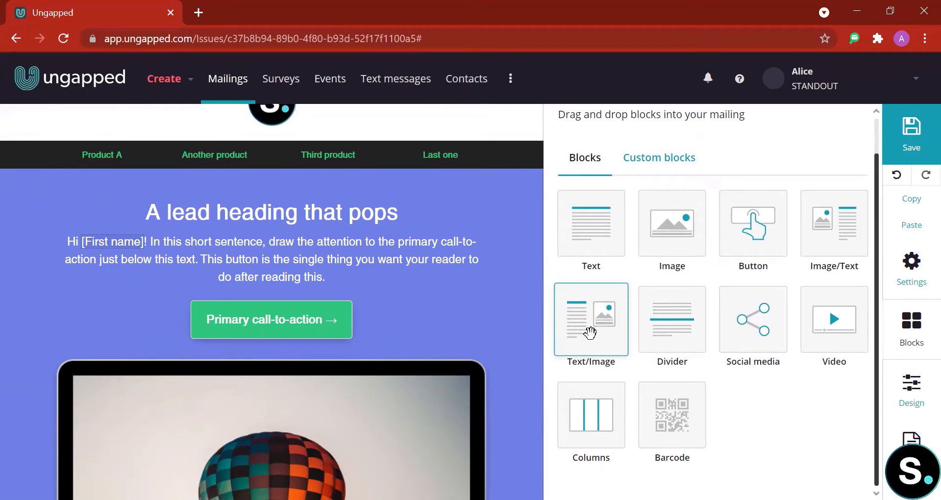
{"action": "scroll", "coordinate": [433, 403], "scroll_direction": "down", "scroll_amount": 3}
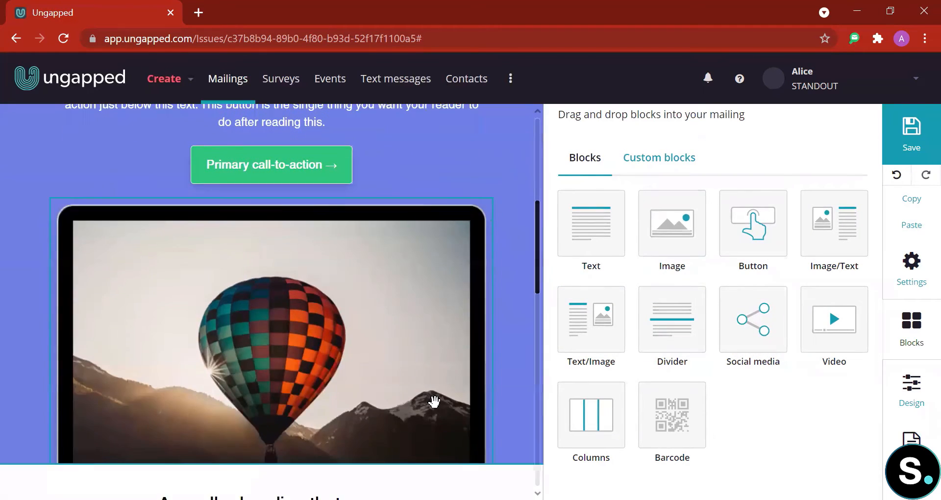
{"action": "scroll", "coordinate": [434, 402], "scroll_direction": "up", "scroll_amount": 2}
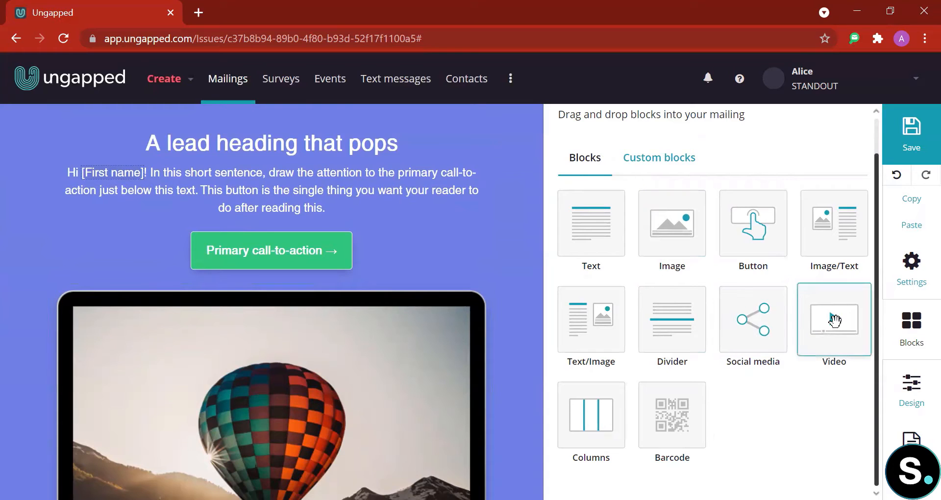
{"action": "scroll", "coordinate": [500, 393], "scroll_direction": "up", "scroll_amount": 3}
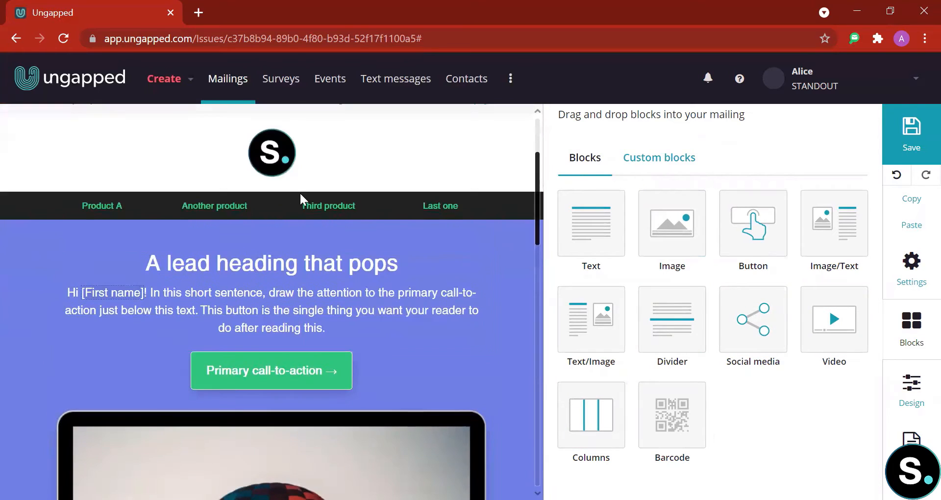
{"action": "scroll", "coordinate": [534, 392], "scroll_direction": "down", "scroll_amount": 5}
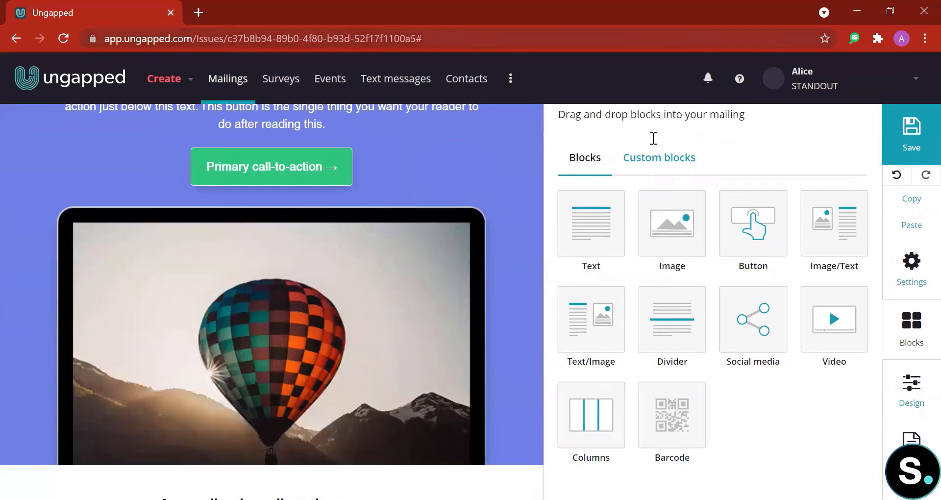
- Look at the custom blocks library of the mailing editor
{"action": "left_click", "coordinate": [662, 159]}
{"action": "left_click", "coordinate": [585, 194]}
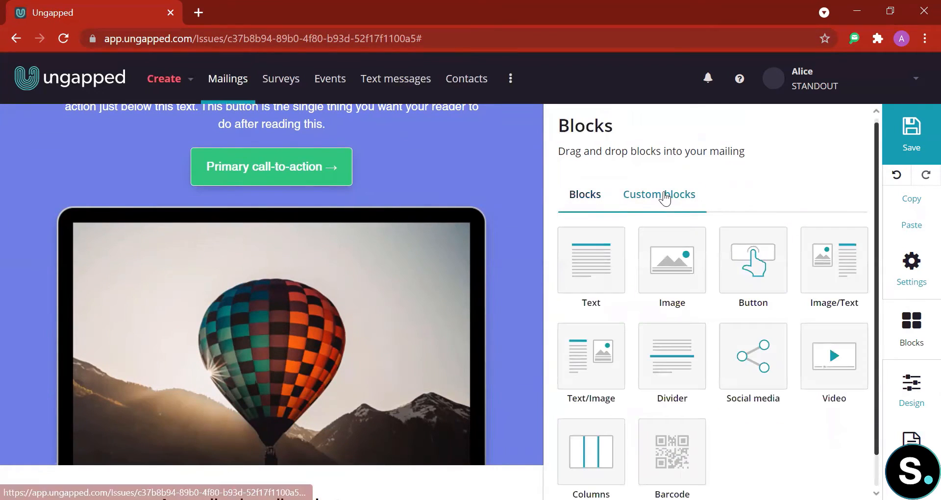
{"action": "scroll", "coordinate": [490, 257], "scroll_direction": "up", "scroll_amount": 3}
{"action": "left_click", "coordinate": [652, 198]}
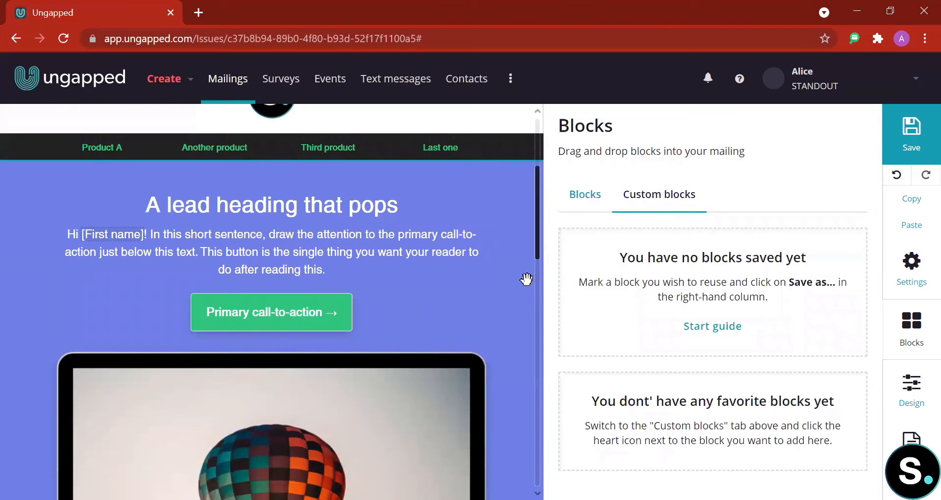
- Look at the name, description and tags fields for saving the primary call-to-action button as a custom block, without saving
{"action": "left_click", "coordinate": [248, 320]}
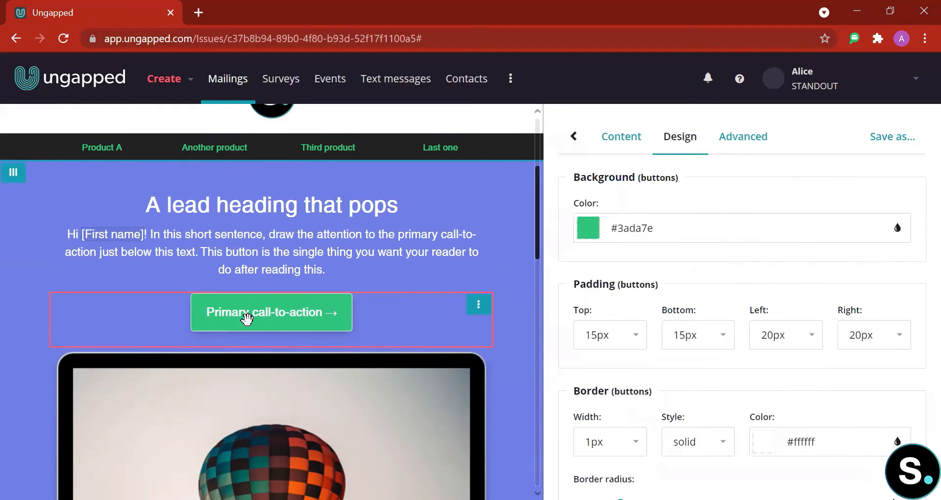
{"action": "left_click", "coordinate": [891, 137]}
{"action": "left_click", "coordinate": [325, 161]}
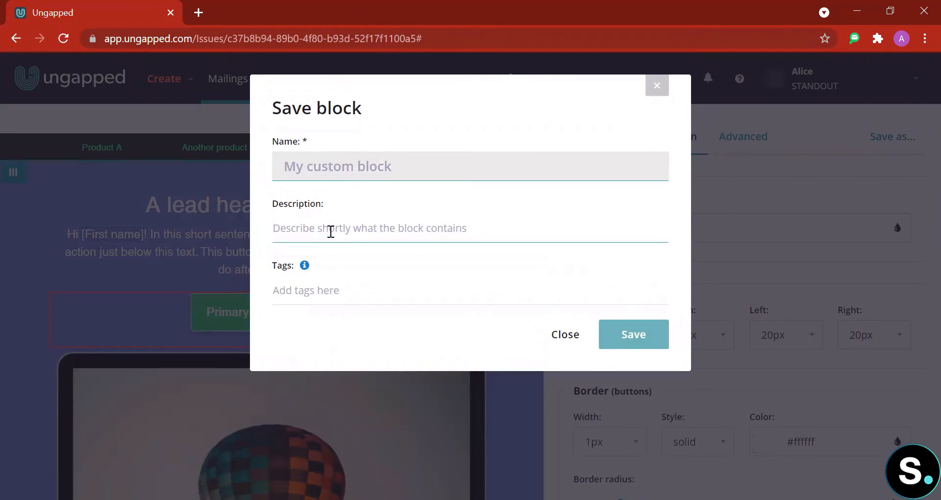
{"action": "left_click", "coordinate": [309, 240]}
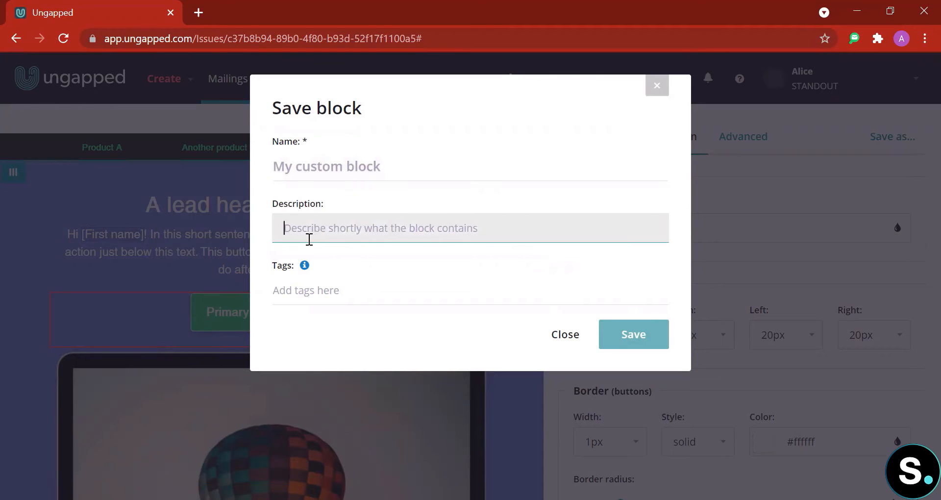
{"action": "left_click", "coordinate": [312, 293]}
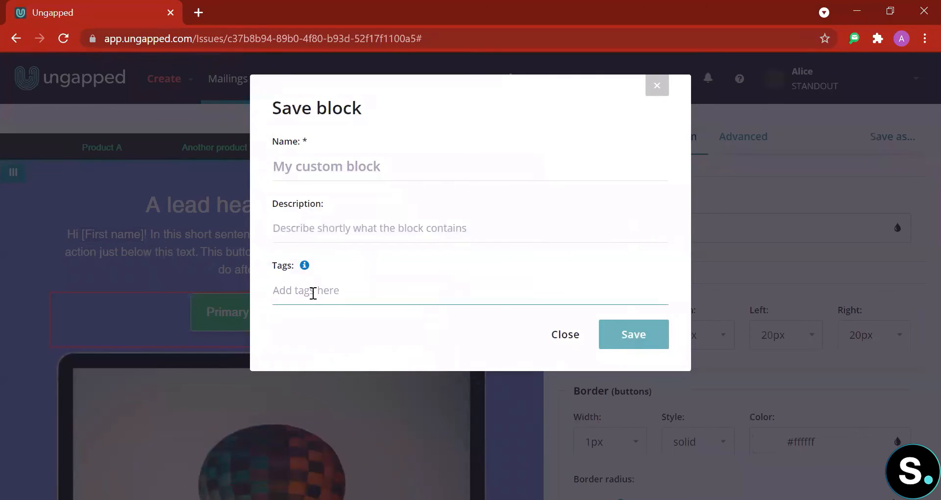
{"action": "left_click", "coordinate": [313, 293]}
{"action": "left_click", "coordinate": [364, 267]}
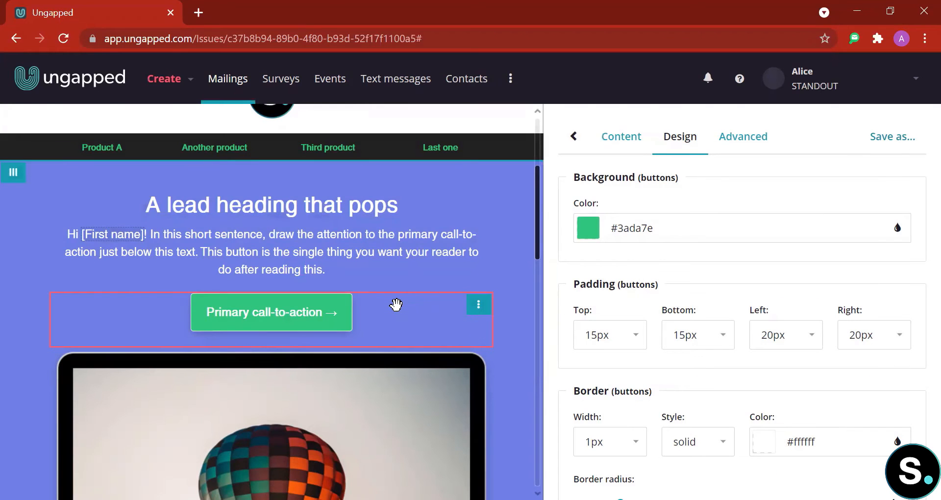
- Set the background color of the primary call-to-action button to purple #8239db
{"action": "scroll", "coordinate": [378, 319], "scroll_direction": "down", "scroll_amount": 1}
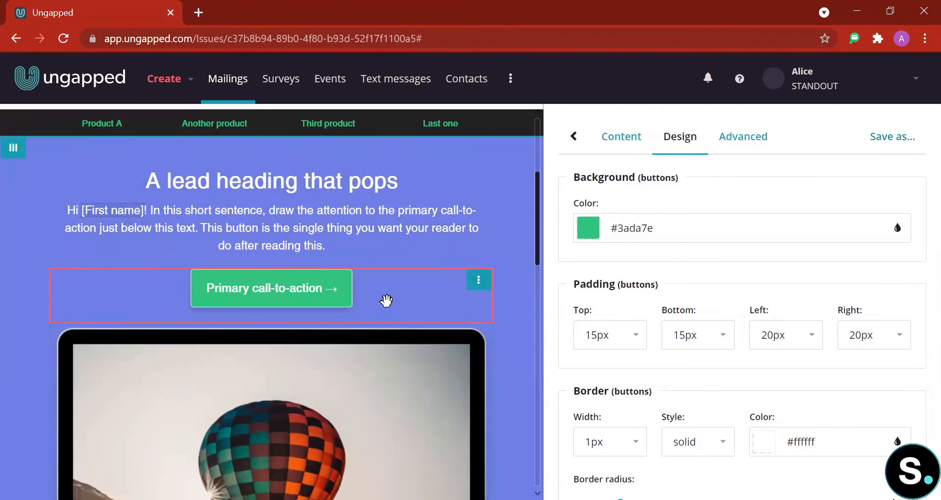
{"action": "left_click", "coordinate": [589, 224]}
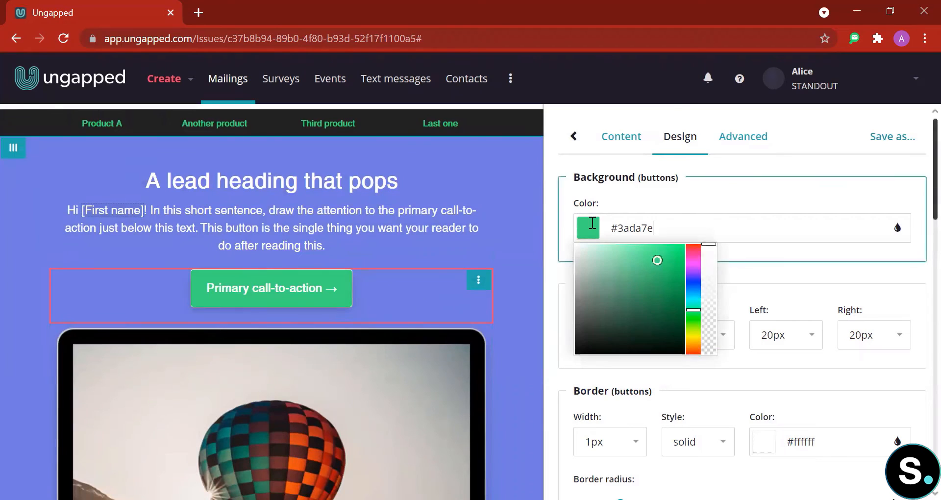
{"action": "left_click", "coordinate": [691, 273]}
{"action": "scroll", "coordinate": [633, 273], "scroll_direction": "down", "scroll_amount": 1}
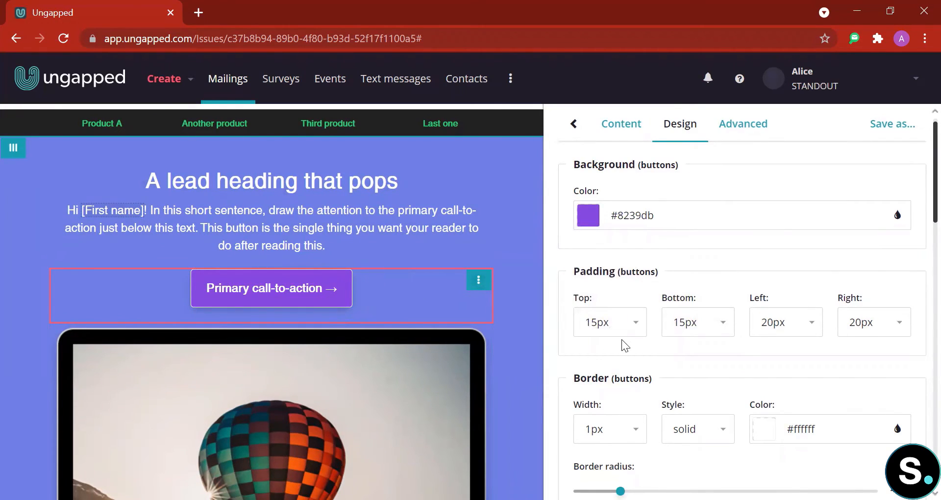
- Format the call-to-action button's text with the Tahoma, Geneva, sans-serif font, color #0ffff7 and size 24px
{"action": "scroll", "coordinate": [630, 329], "scroll_direction": "down", "scroll_amount": 3}
{"action": "scroll", "coordinate": [701, 310], "scroll_direction": "down", "scroll_amount": 1}
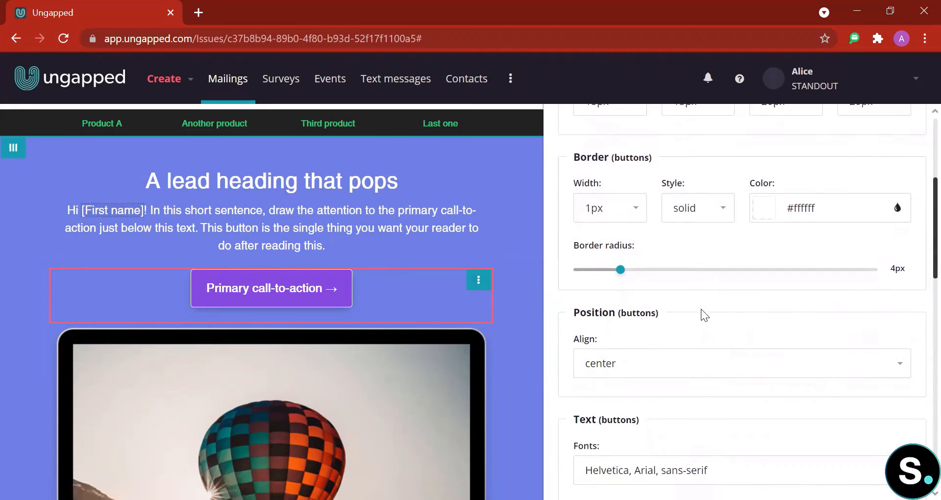
{"action": "scroll", "coordinate": [701, 308], "scroll_direction": "down", "scroll_amount": 4}
{"action": "left_click", "coordinate": [664, 280]}
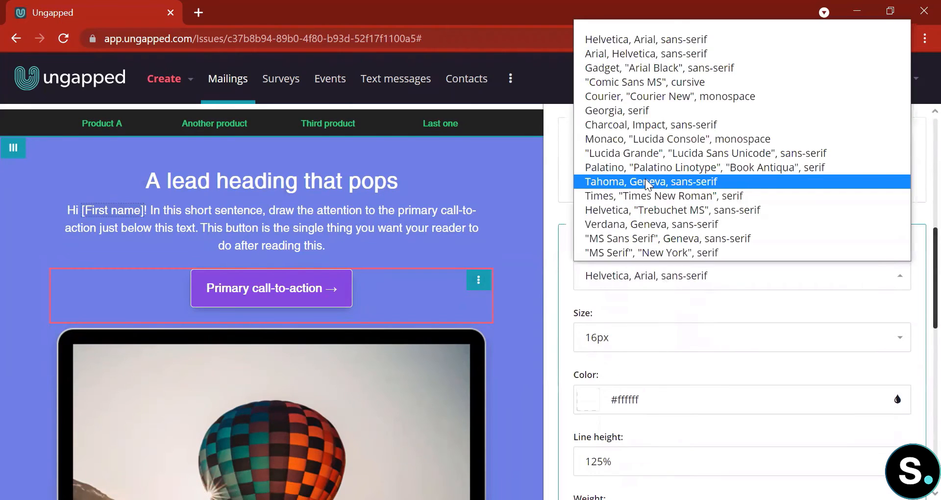
{"action": "left_click", "coordinate": [645, 181]}
{"action": "scroll", "coordinate": [666, 377], "scroll_direction": "down", "scroll_amount": 3}
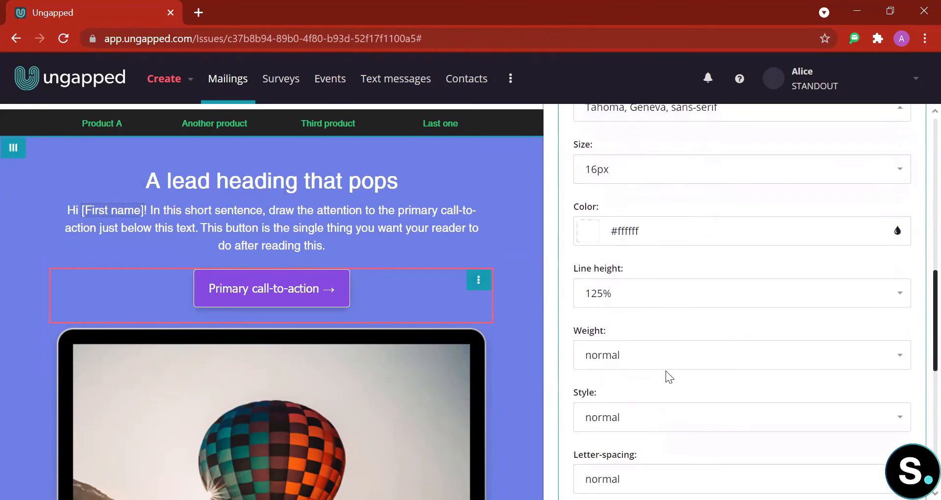
{"action": "left_click", "coordinate": [588, 231]}
{"action": "left_click", "coordinate": [654, 283]}
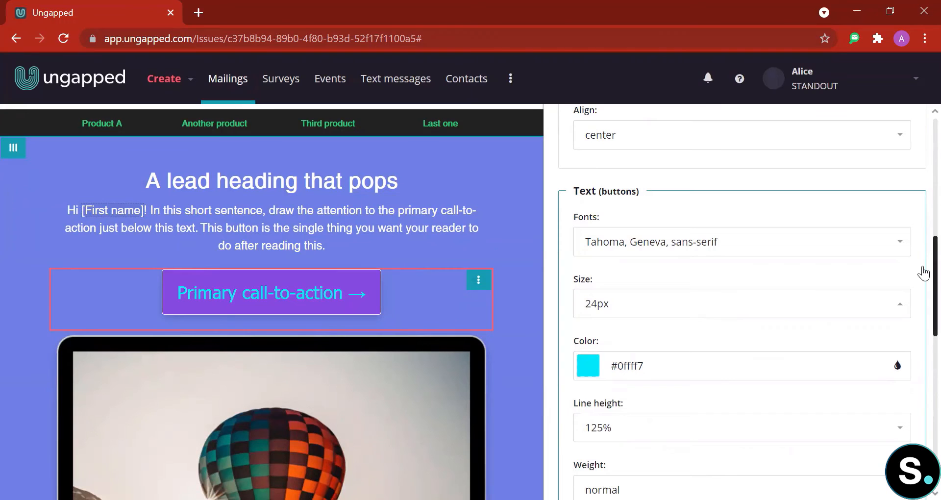
- Save the restyled call-to-action button as a custom block named Demo, leaving the description and tags empty
{"action": "scroll", "coordinate": [920, 268], "scroll_direction": "up", "scroll_amount": 7}
{"action": "scroll", "coordinate": [817, 215], "scroll_direction": "up", "scroll_amount": 3}
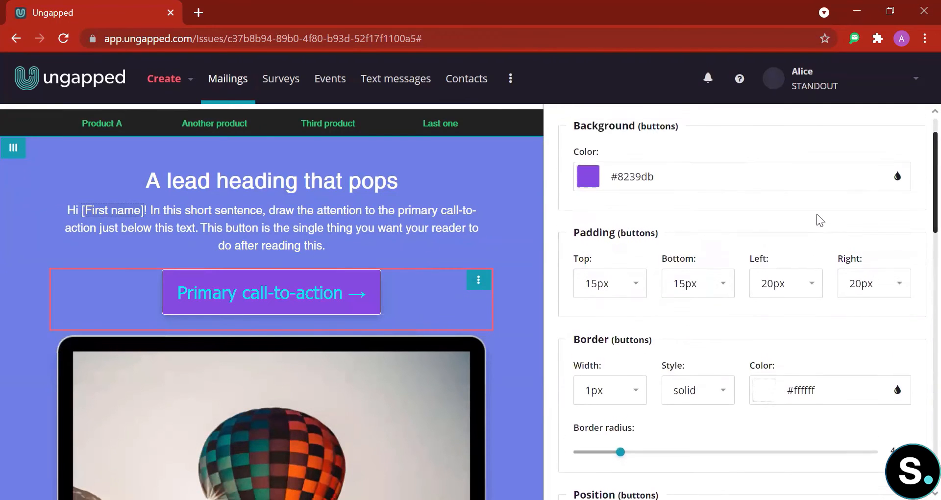
{"action": "left_click", "coordinate": [884, 133]}
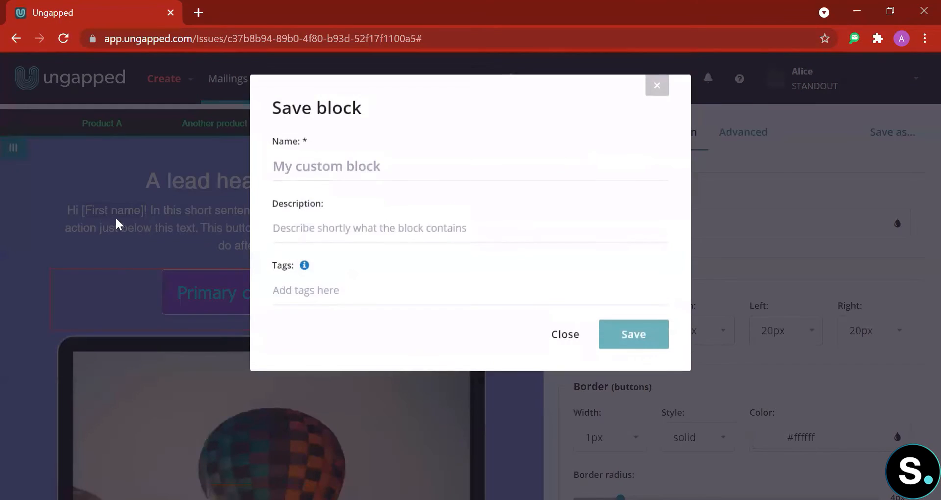
{"action": "left_click", "coordinate": [320, 170]}
{"action": "type", "text": "De"}
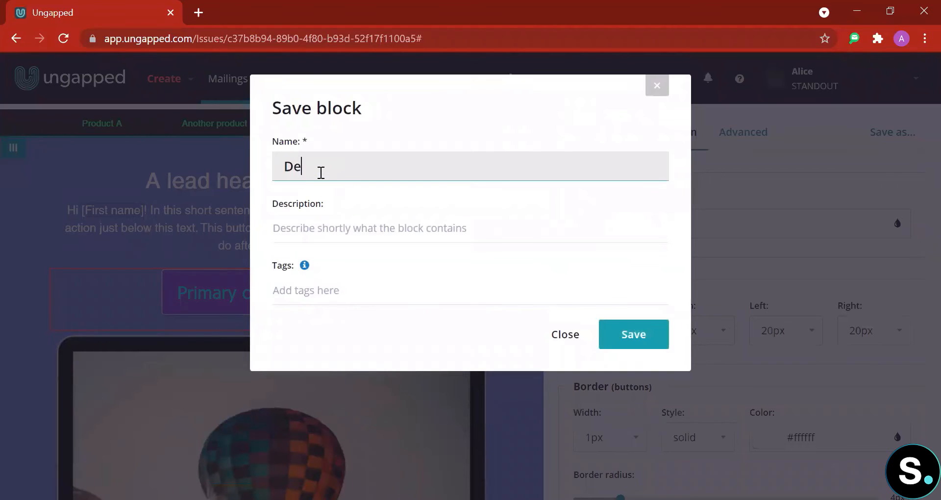
{"action": "type", "text": "mo"}
{"action": "left_click", "coordinate": [321, 236]}
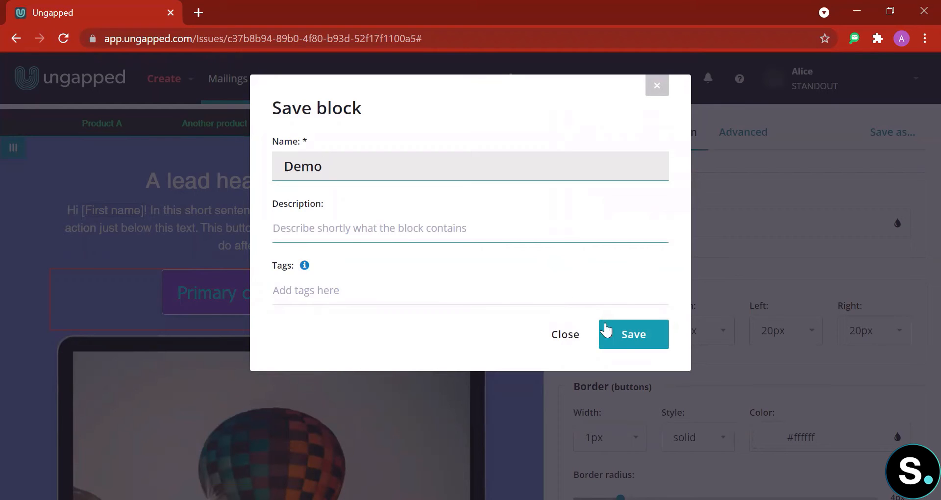
{"action": "left_click", "coordinate": [643, 333]}
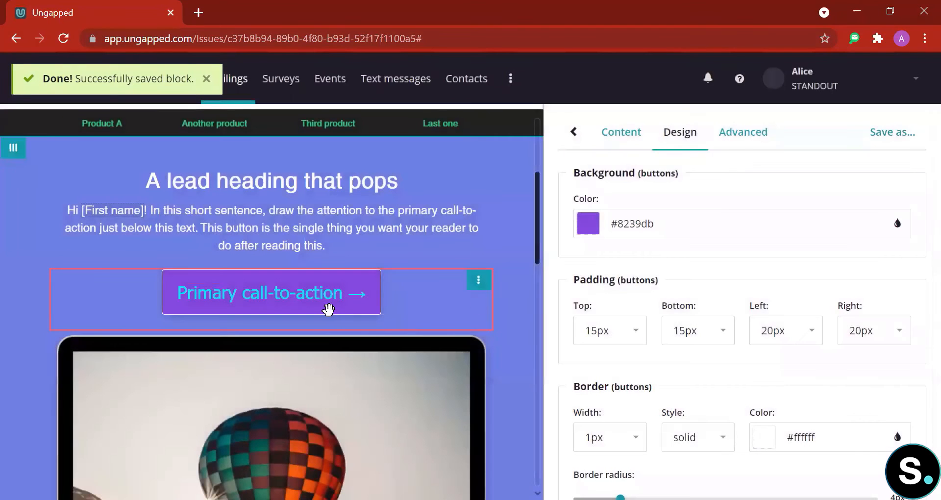
- Return to the block library and insert an Image/Text block between the lead paragraph and the call-to-action button
{"action": "left_click", "coordinate": [572, 131]}
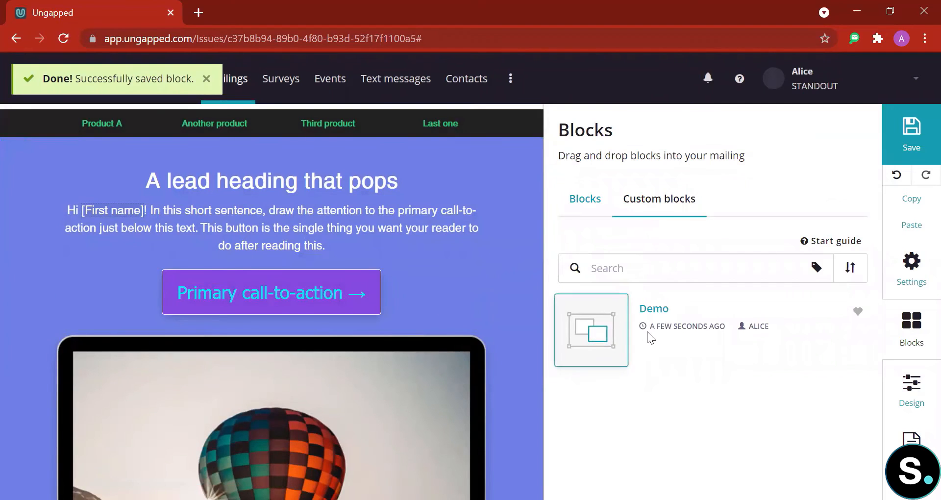
{"action": "scroll", "coordinate": [384, 374], "scroll_direction": "down", "scroll_amount": 2}
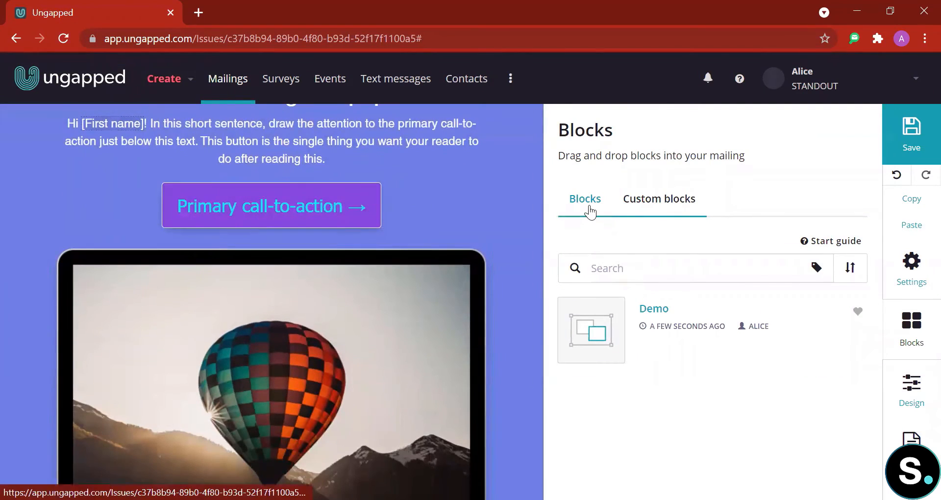
{"action": "left_click", "coordinate": [590, 211]}
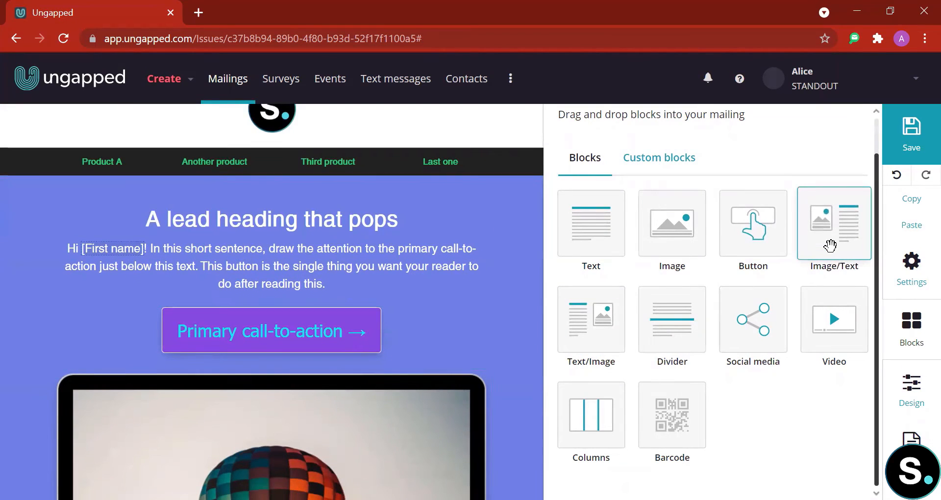
{"action": "left_click_drag", "start_coordinate": [823, 231], "coordinate": [284, 384]}
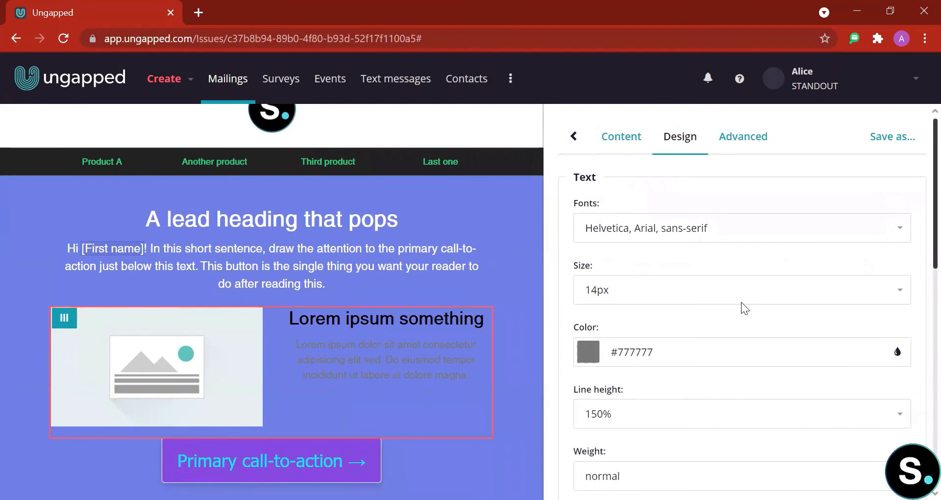
- Look through the text, border and background design settings of the new Image/Text block
{"action": "scroll", "coordinate": [741, 302], "scroll_direction": "down", "scroll_amount": 2}
{"action": "scroll", "coordinate": [652, 242], "scroll_direction": "up", "scroll_amount": 2}
{"action": "scroll", "coordinate": [608, 347], "scroll_direction": "down", "scroll_amount": 10}
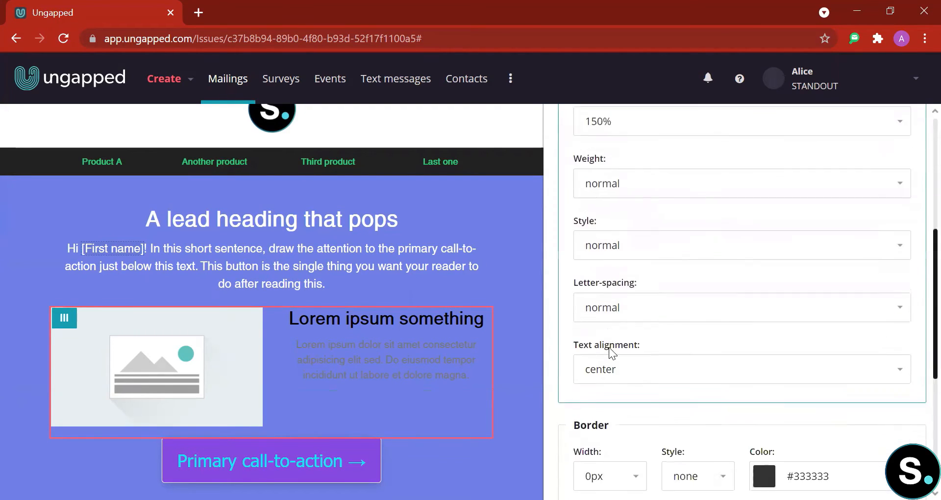
{"action": "scroll", "coordinate": [738, 347], "scroll_direction": "up", "scroll_amount": 8}
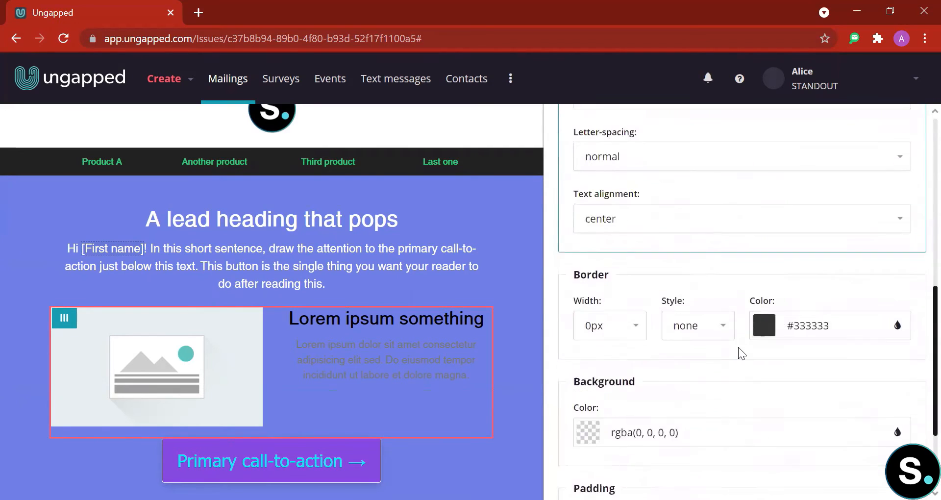
{"action": "scroll", "coordinate": [739, 347], "scroll_direction": "up", "scroll_amount": 3}
{"action": "scroll", "coordinate": [715, 199], "scroll_direction": "down", "scroll_amount": 2}
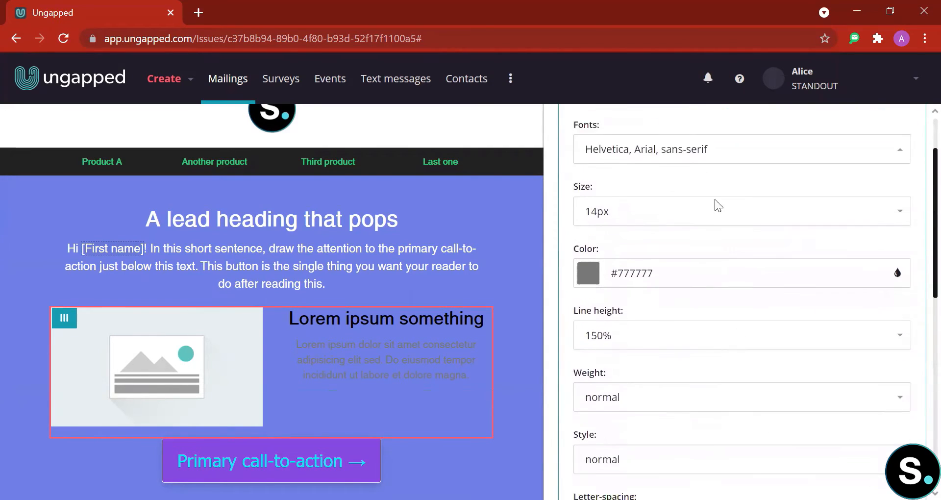
{"action": "scroll", "coordinate": [758, 238], "scroll_direction": "up", "scroll_amount": 2}
- Try the column distribution slider and Small spacing on the Image/Text block, and set its column spacing to Large
{"action": "left_click", "coordinate": [621, 132]}
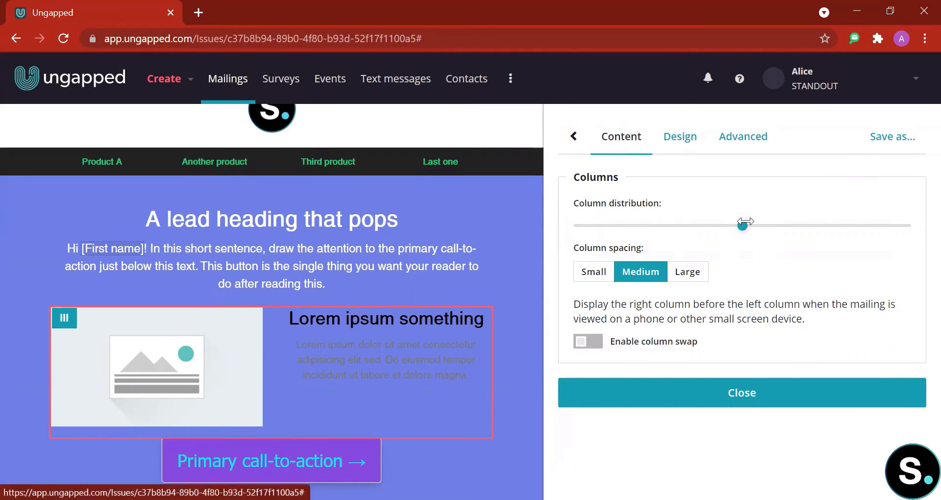
{"action": "mouse_move", "coordinate": [744, 225]}
{"action": "left_mouse_down"}
{"action": "mouse_move", "coordinate": [646, 233]}
{"action": "mouse_move", "coordinate": [750, 230]}
{"action": "left_mouse_up"}
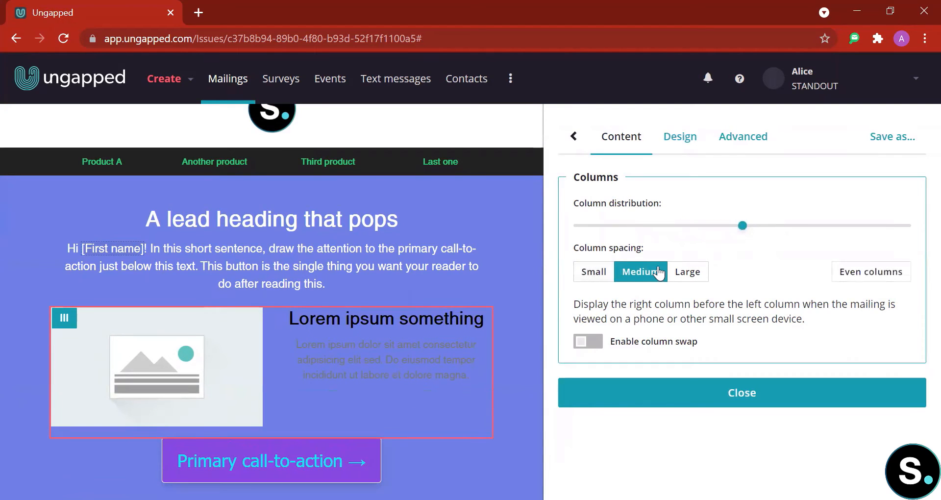
{"action": "left_click", "coordinate": [593, 278]}
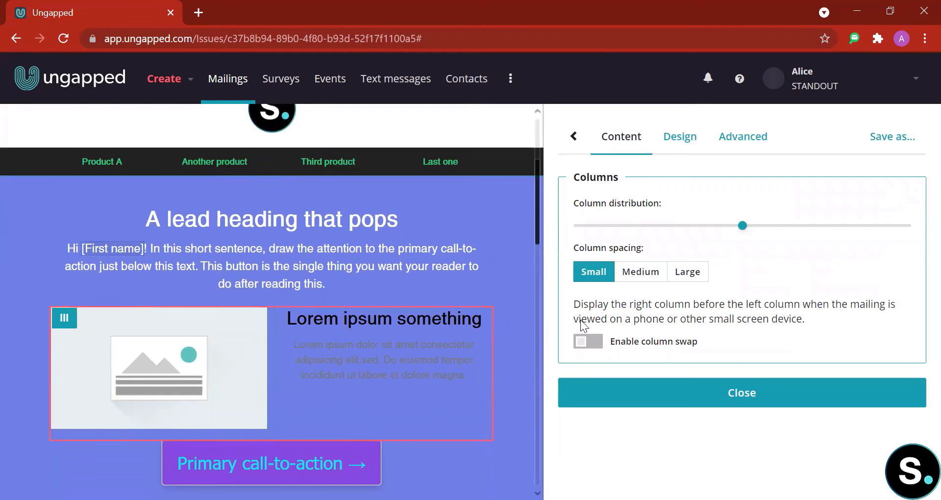
{"action": "left_click", "coordinate": [677, 273]}
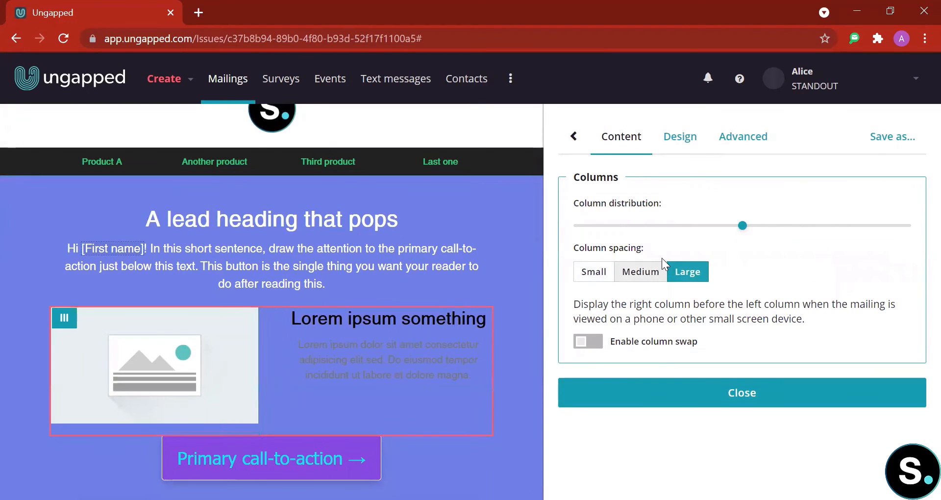
- Set the Image/Text block's column spacing to Medium, switch on column swap for small screens and close the block's settings
{"action": "left_click", "coordinate": [641, 273]}
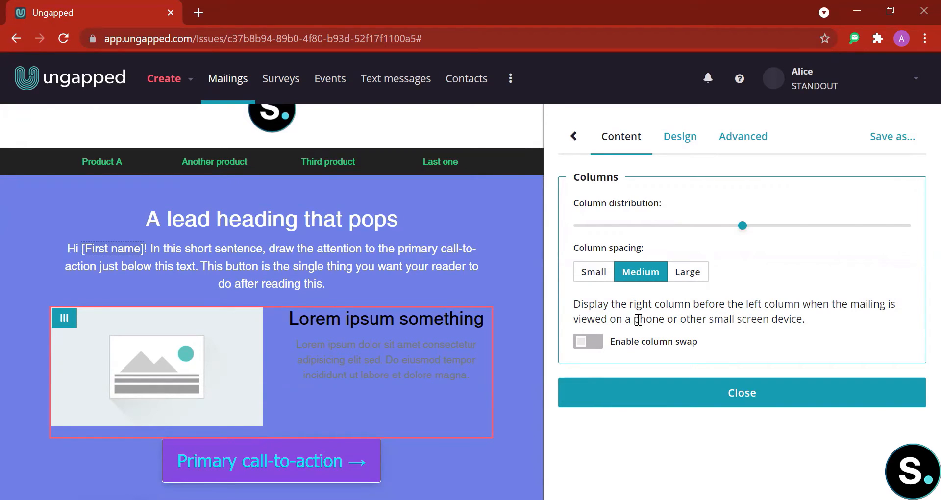
{"action": "left_click", "coordinate": [580, 345]}
{"action": "left_click", "coordinate": [741, 394]}
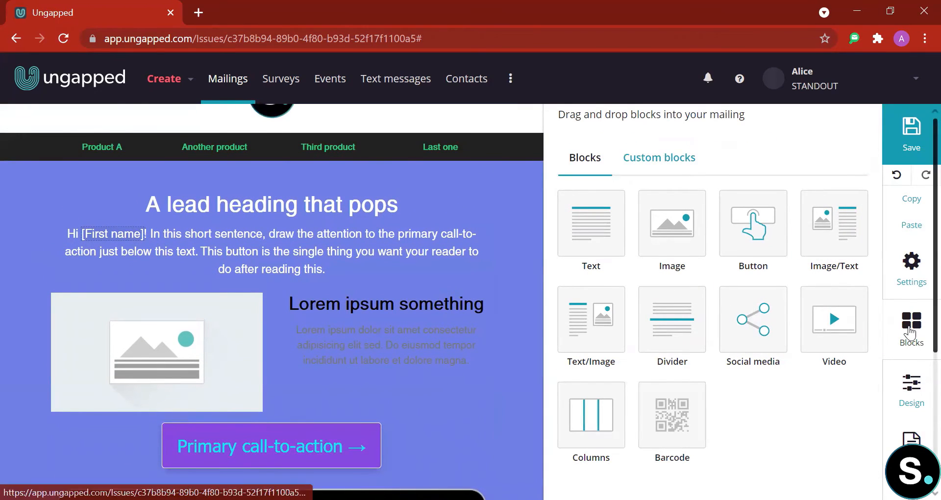
- Open the mailing's general design settings and look through the background color, background image and padding options
{"action": "left_click", "coordinate": [910, 332]}
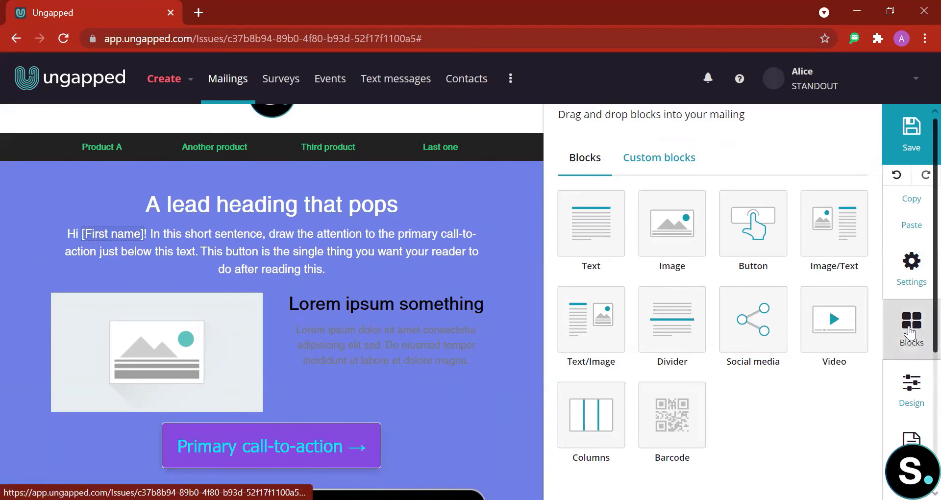
{"action": "left_click", "coordinate": [904, 405]}
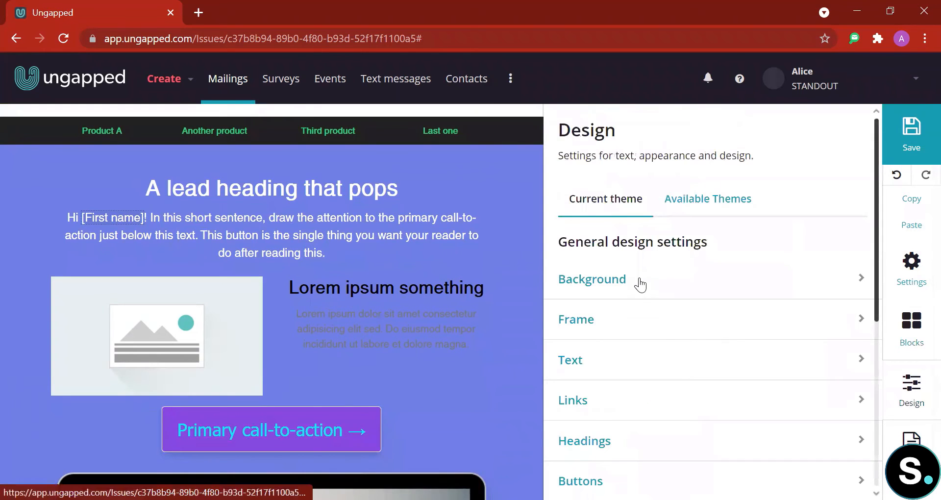
{"action": "scroll", "coordinate": [836, 220], "scroll_direction": "down", "scroll_amount": 1}
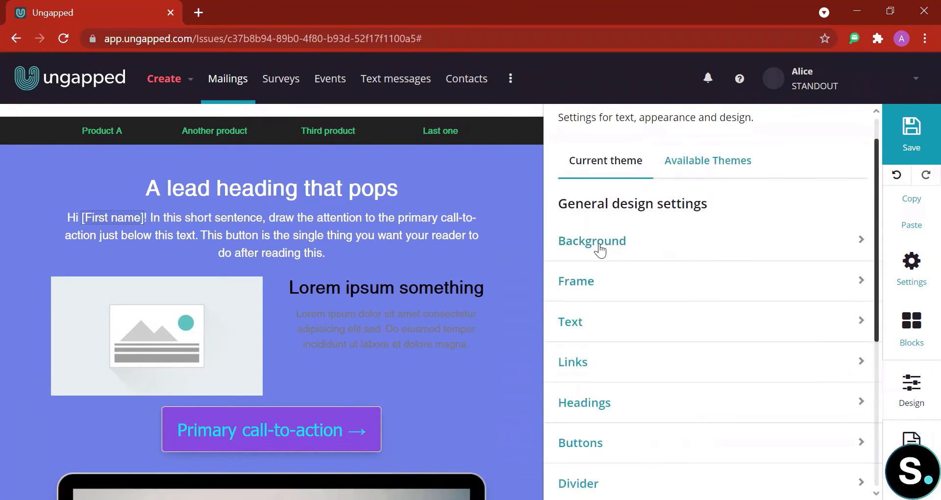
{"action": "scroll", "coordinate": [445, 280], "scroll_direction": "up", "scroll_amount": 4}
{"action": "scroll", "coordinate": [496, 326], "scroll_direction": "down", "scroll_amount": 5}
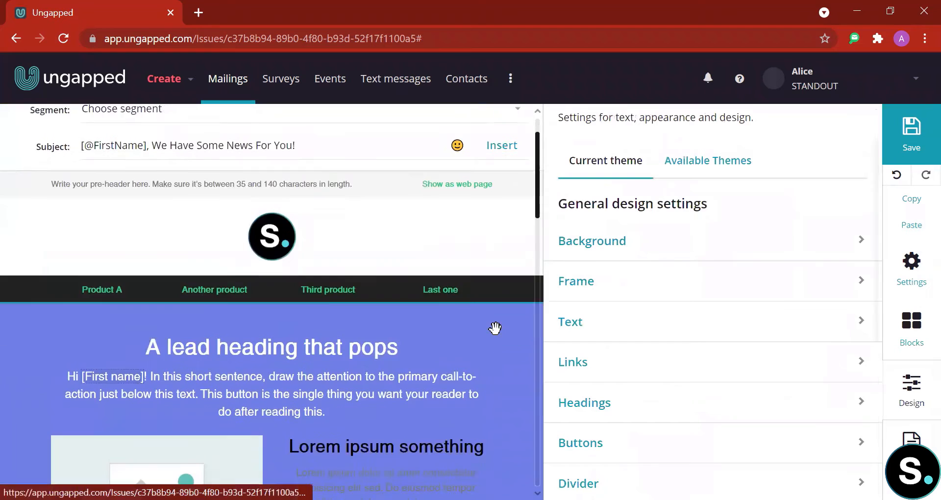
{"action": "left_click", "coordinate": [660, 249]}
{"action": "scroll", "coordinate": [687, 310], "scroll_direction": "down", "scroll_amount": 4}
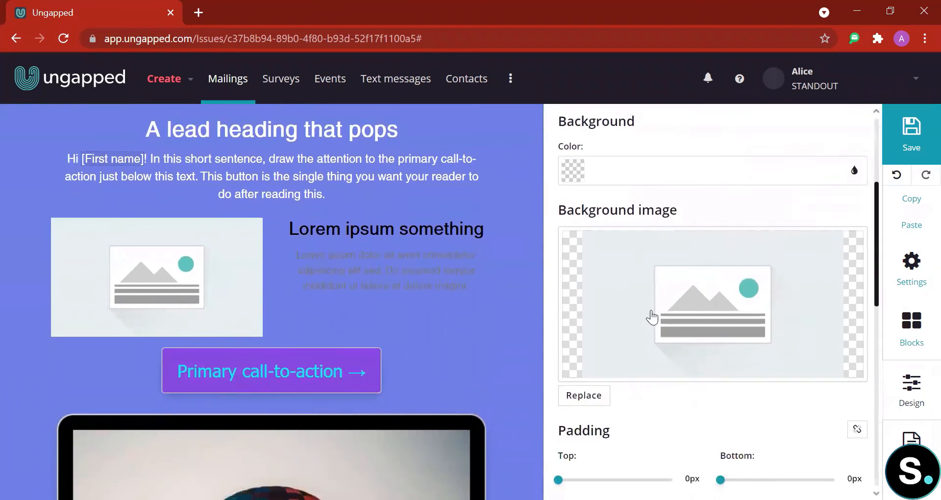
{"action": "scroll", "coordinate": [651, 310], "scroll_direction": "up", "scroll_amount": 5}
{"action": "left_click", "coordinate": [787, 284]}
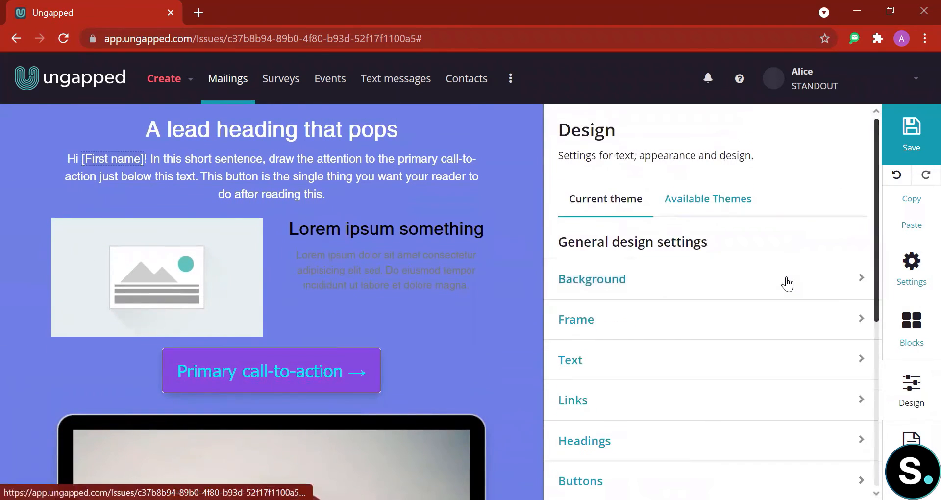
- Look through the general design settings for buttons, including background, padding, border, shadow and text
{"action": "scroll", "coordinate": [786, 281], "scroll_direction": "down", "scroll_amount": 3}
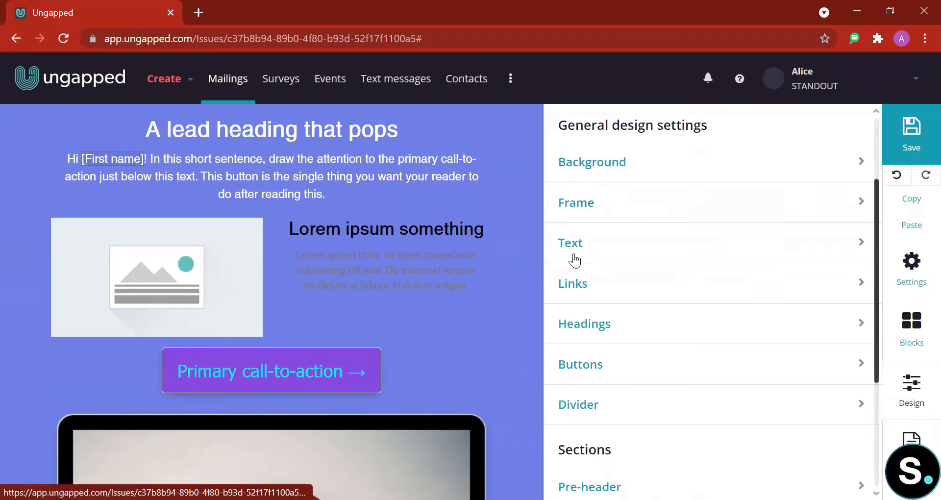
{"action": "scroll", "coordinate": [625, 297], "scroll_direction": "down", "scroll_amount": 1}
{"action": "scroll", "coordinate": [637, 324], "scroll_direction": "down", "scroll_amount": 3}
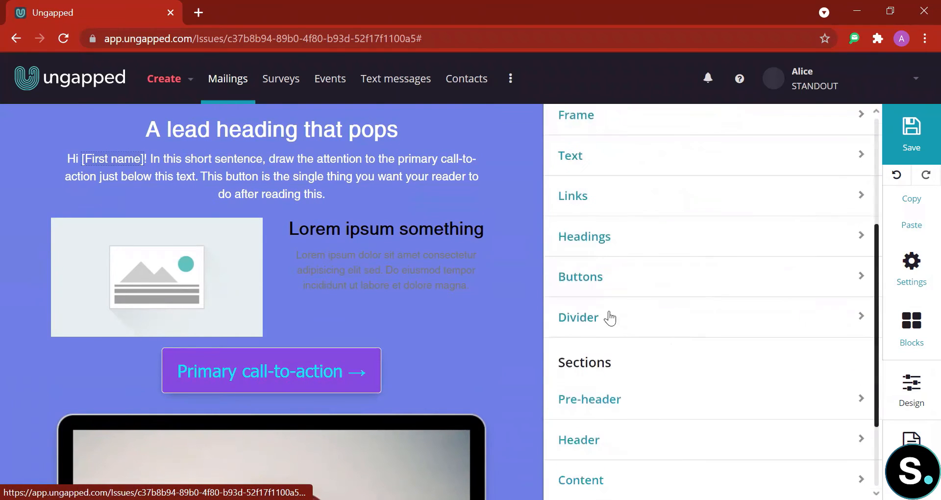
{"action": "scroll", "coordinate": [658, 317], "scroll_direction": "down", "scroll_amount": 1}
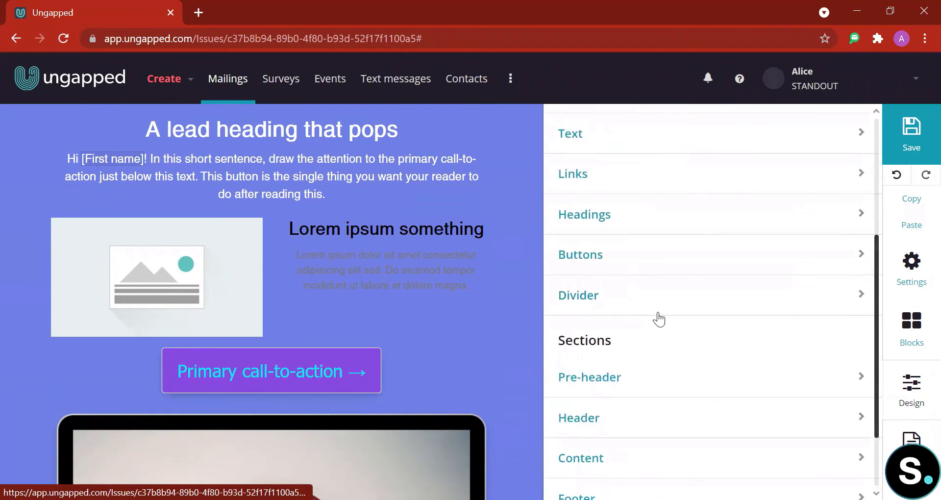
{"action": "left_click", "coordinate": [650, 253]}
{"action": "scroll", "coordinate": [704, 275], "scroll_direction": "down", "scroll_amount": 10}
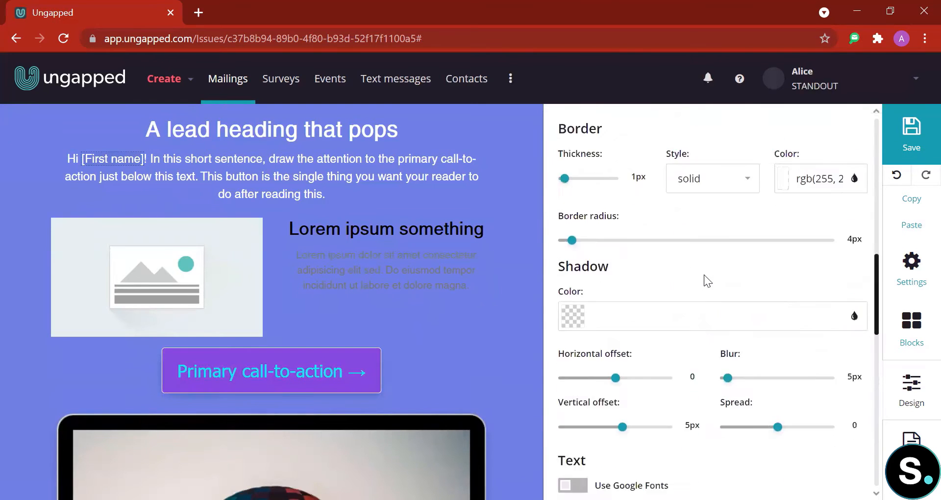
{"action": "scroll", "coordinate": [704, 274], "scroll_direction": "down", "scroll_amount": 4}
{"action": "scroll", "coordinate": [704, 280], "scroll_direction": "up", "scroll_amount": 11}
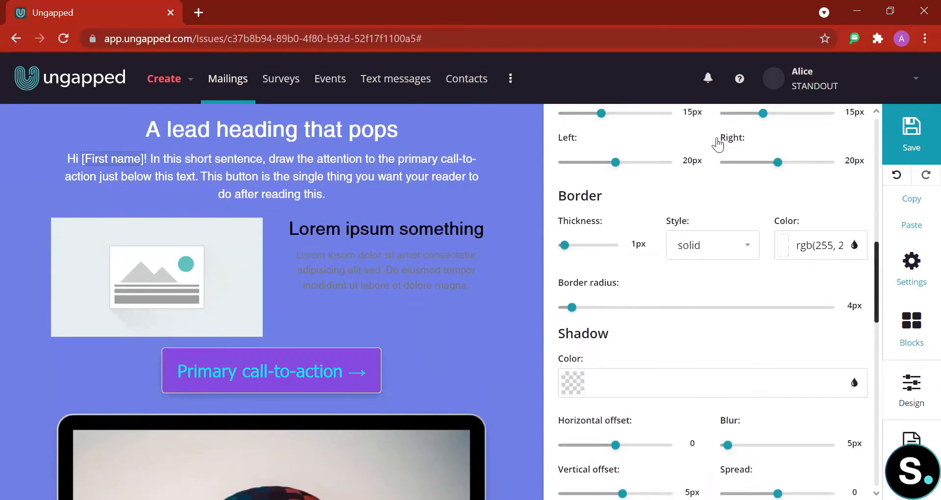
{"action": "scroll", "coordinate": [718, 144], "scroll_direction": "up", "scroll_amount": 1}
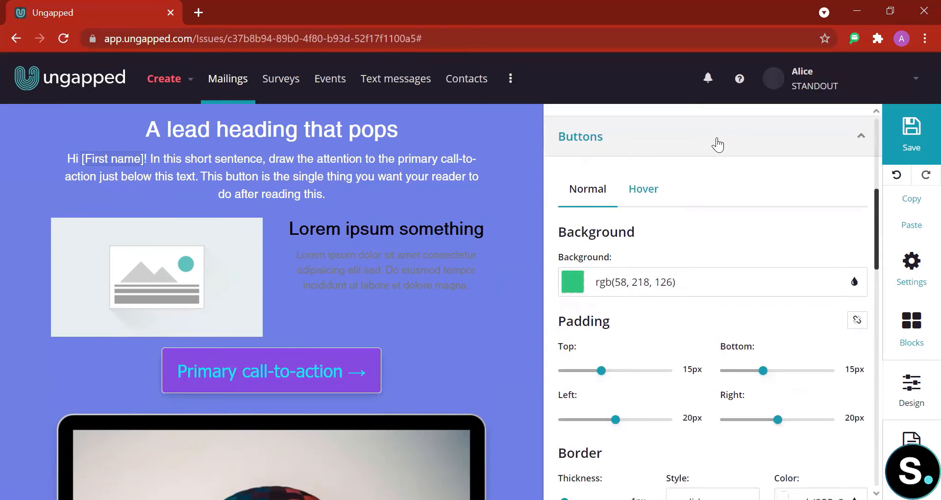
{"action": "left_click", "coordinate": [717, 145]}
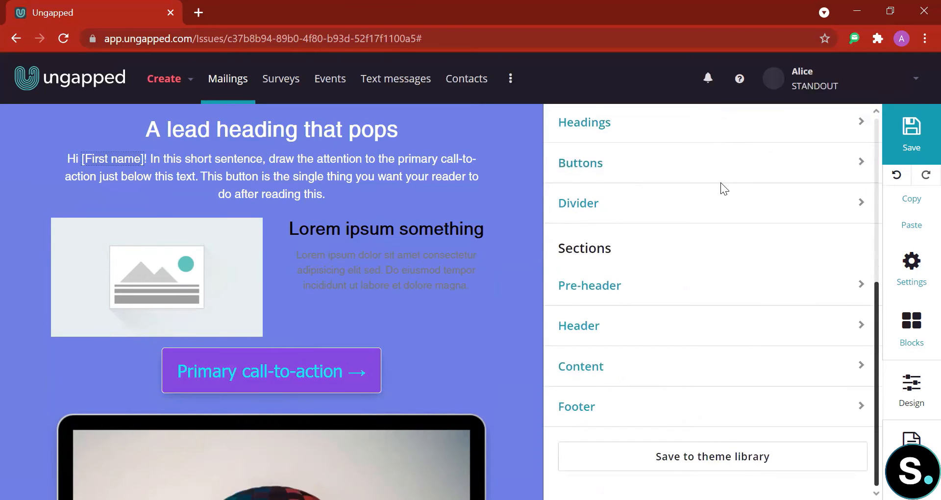
- Check the design settings of the Content section and review the mailing down to its footer
{"action": "scroll", "coordinate": [372, 346], "scroll_direction": "up", "scroll_amount": 5}
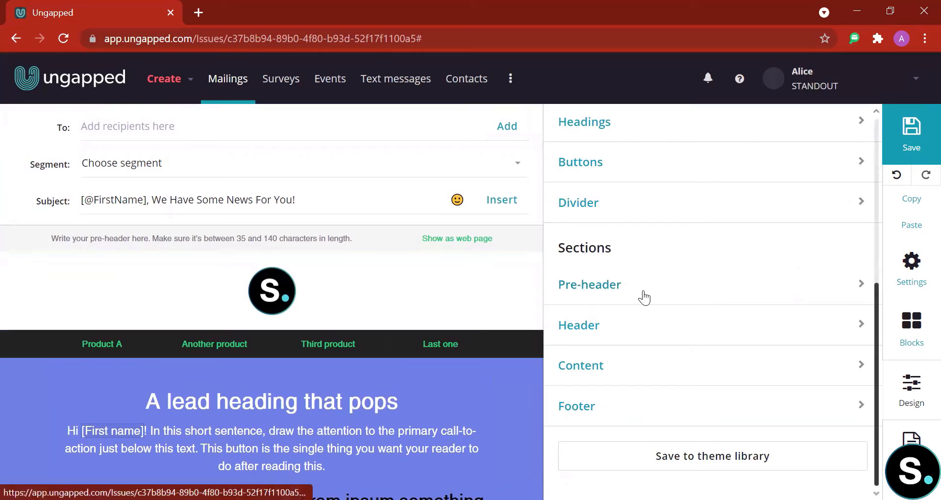
{"action": "left_click", "coordinate": [630, 377]}
{"action": "scroll", "coordinate": [450, 395], "scroll_direction": "down", "scroll_amount": 10}
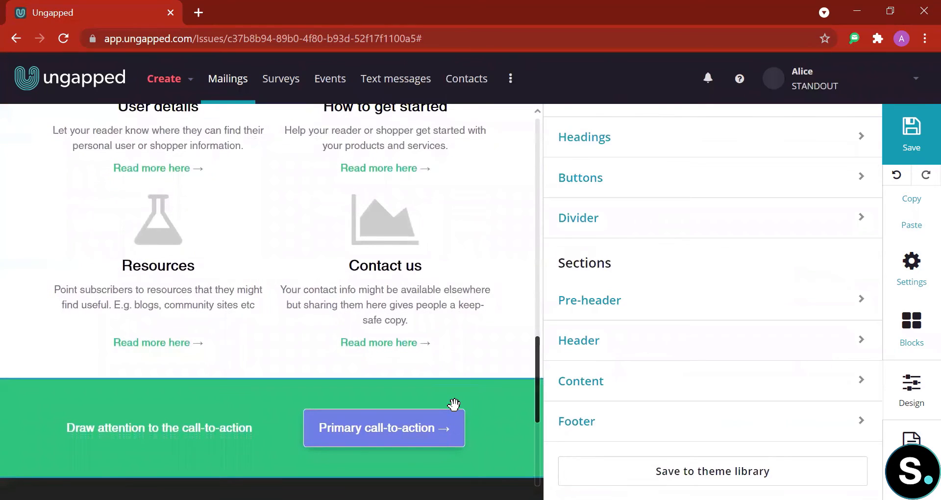
{"action": "scroll", "coordinate": [634, 418], "scroll_direction": "down", "scroll_amount": 1}
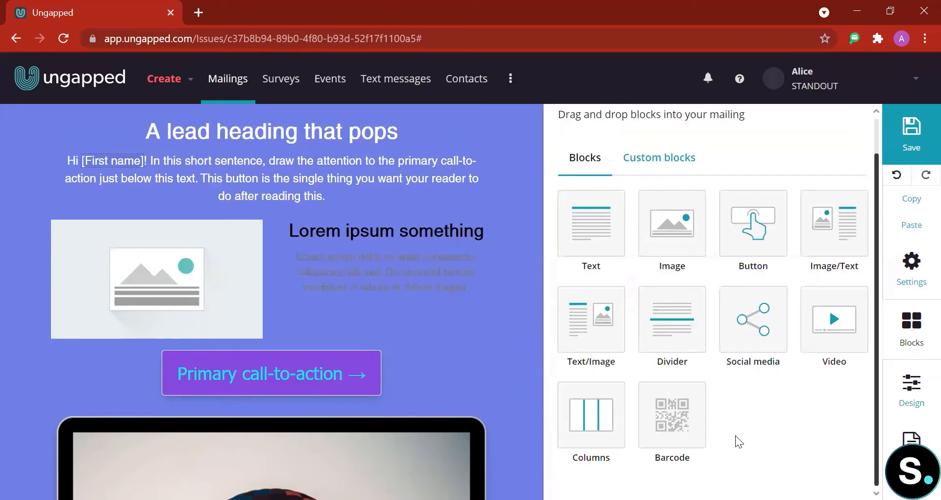
- View the saved custom blocks in the block library
{"action": "scroll", "coordinate": [454, 329], "scroll_direction": "up", "scroll_amount": 5}
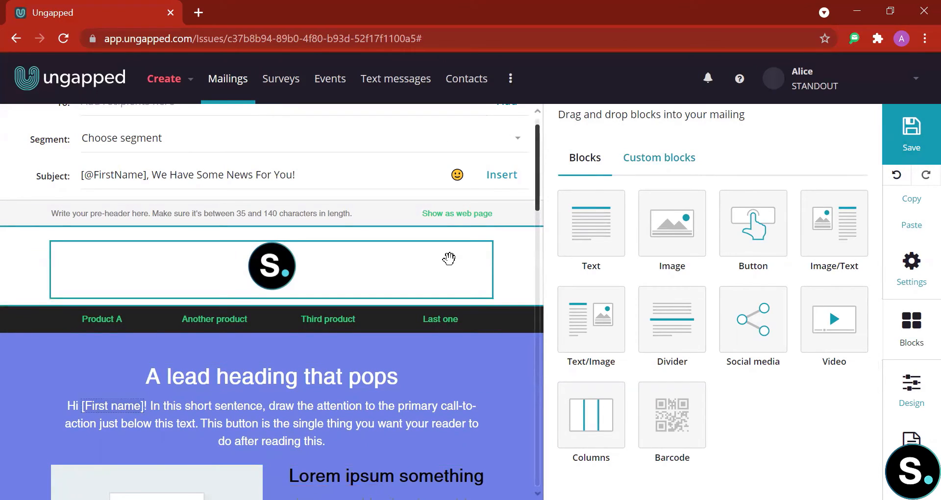
{"action": "left_click", "coordinate": [661, 161]}
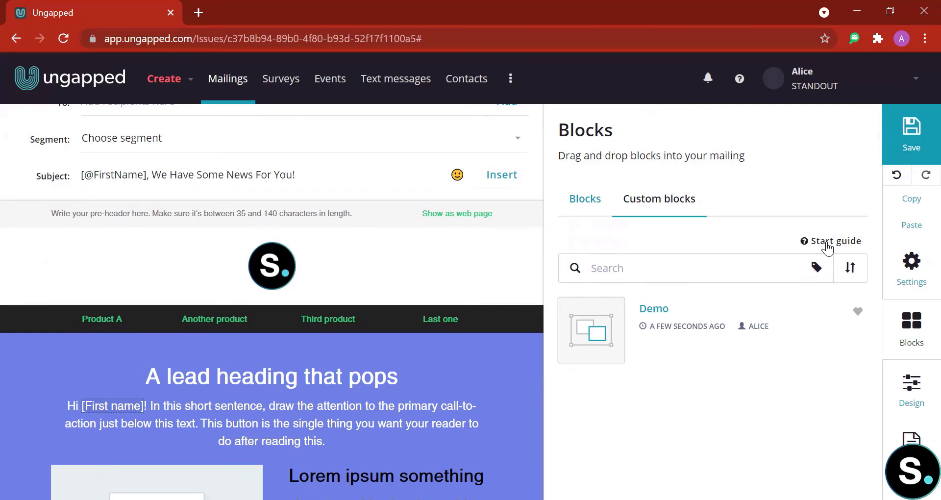
- Start a new survey, browse the free templates and create a copy of the Party registration template
{"action": "left_click", "coordinate": [284, 84]}
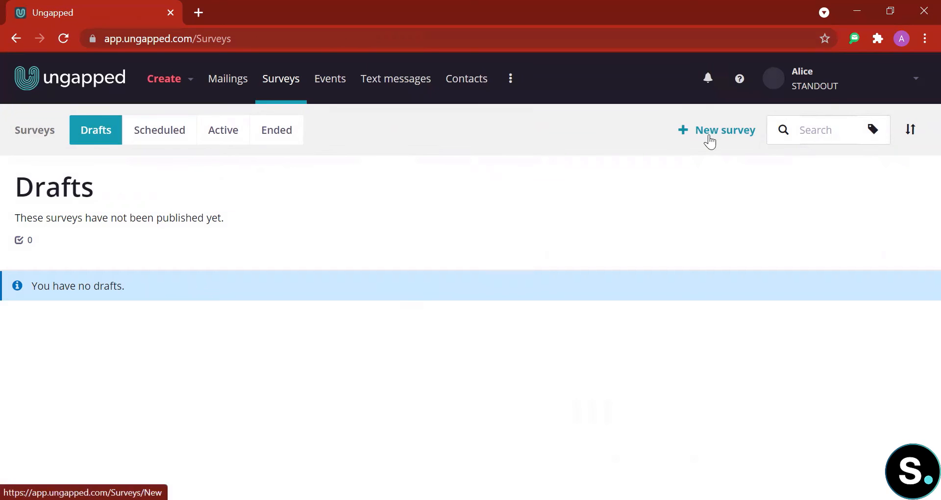
{"action": "left_click", "coordinate": [711, 142]}
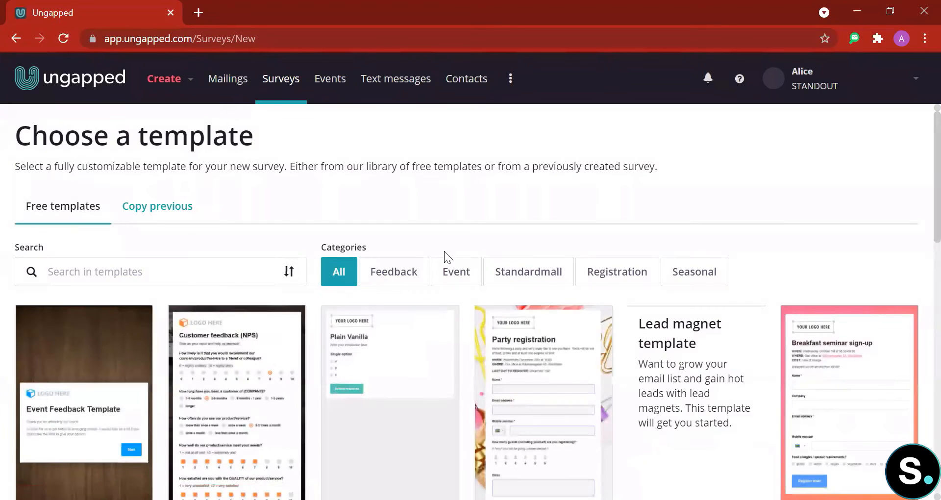
{"action": "scroll", "coordinate": [444, 251], "scroll_direction": "down", "scroll_amount": 7}
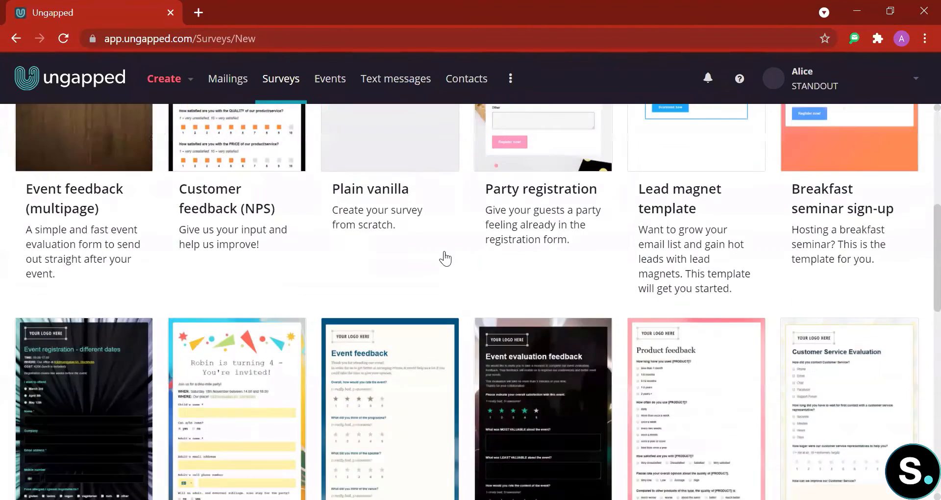
{"action": "scroll", "coordinate": [444, 252], "scroll_direction": "down", "scroll_amount": 10}
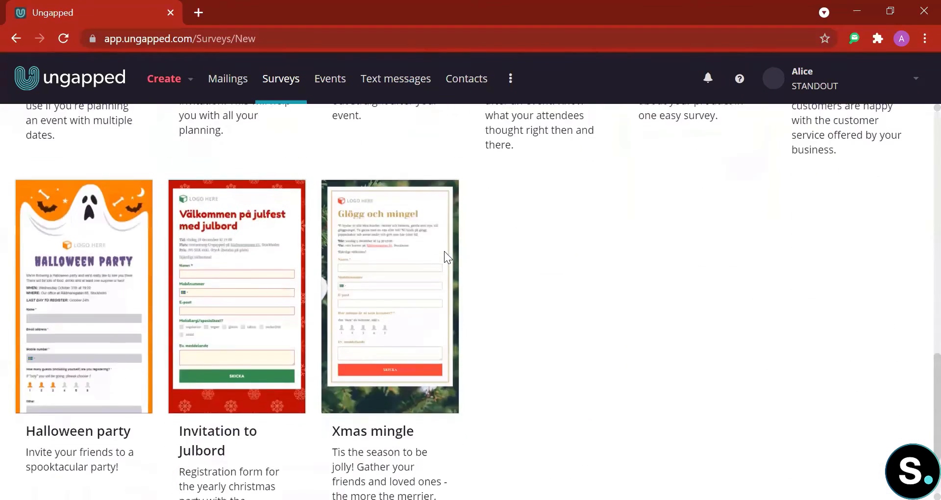
{"action": "scroll", "coordinate": [444, 251], "scroll_direction": "up", "scroll_amount": 6}
{"action": "scroll", "coordinate": [445, 259], "scroll_direction": "up", "scroll_amount": 10}
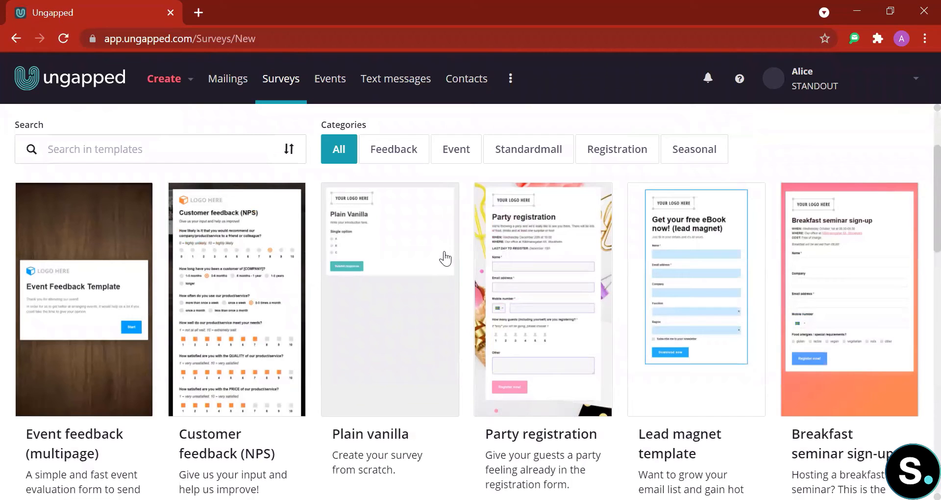
{"action": "left_click", "coordinate": [537, 274]}
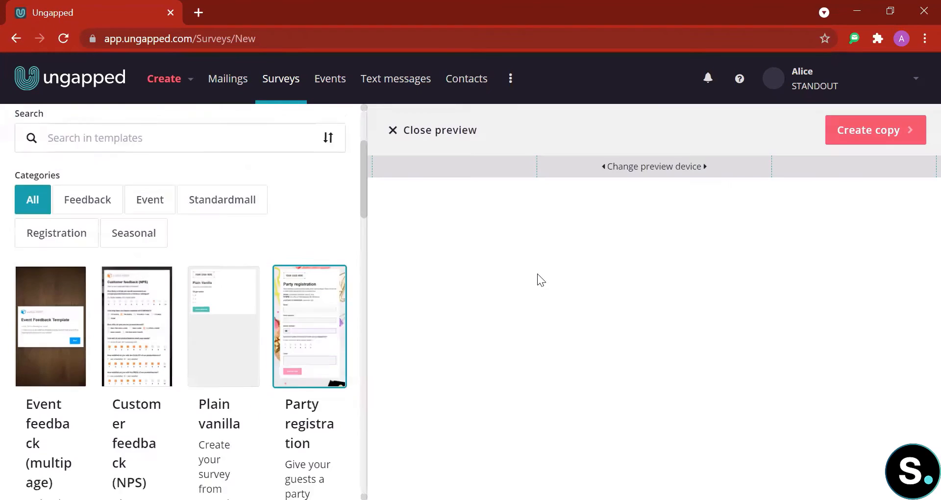
{"action": "left_click", "coordinate": [866, 128]}
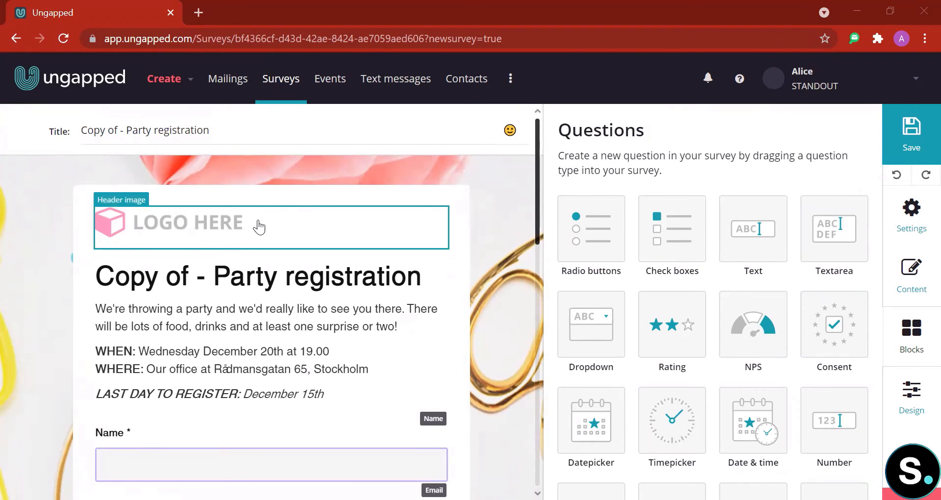
- Replace the survey's placeholder header image with the round black S. logo and set its width to 42 px
{"action": "left_click", "coordinate": [133, 233]}
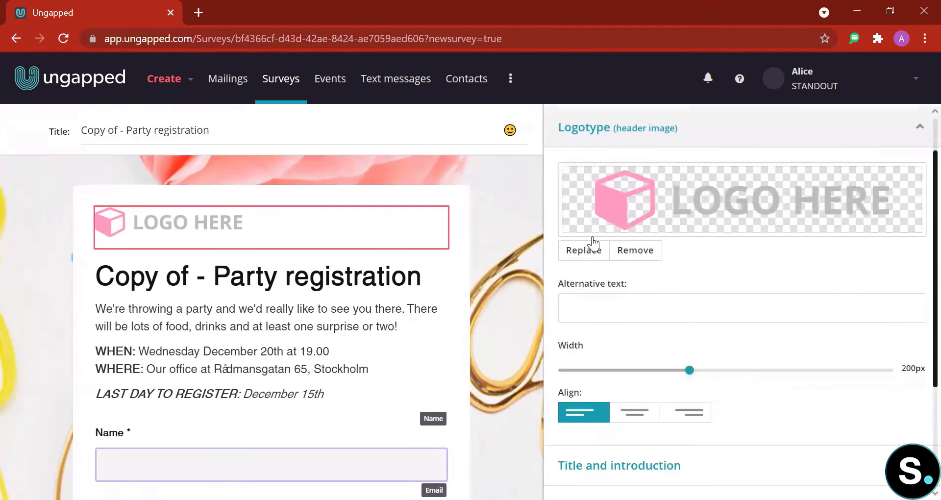
{"action": "scroll", "coordinate": [681, 261], "scroll_direction": "down", "scroll_amount": 3}
{"action": "scroll", "coordinate": [680, 265], "scroll_direction": "up", "scroll_amount": 4}
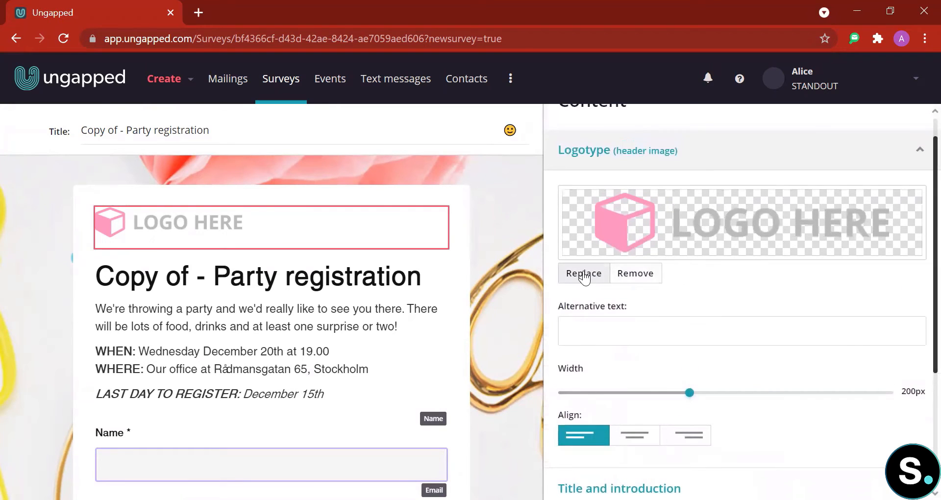
{"action": "left_click", "coordinate": [583, 274]}
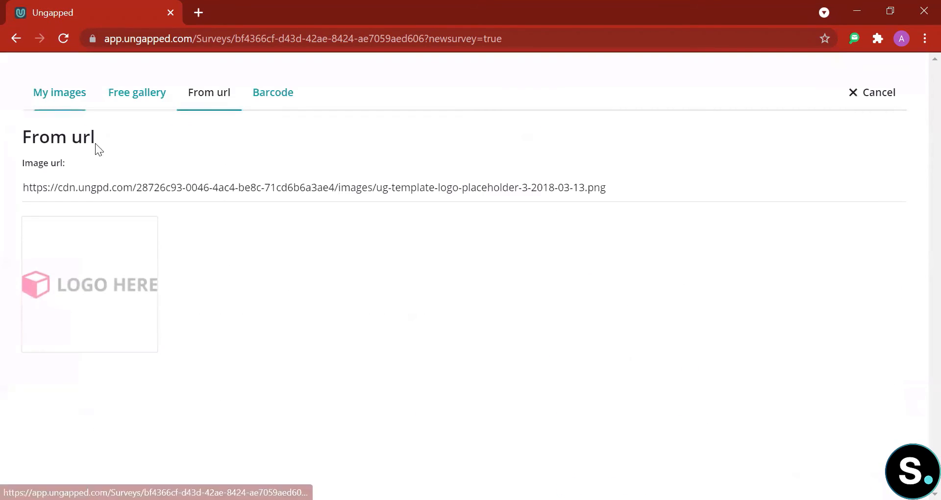
{"action": "left_click", "coordinate": [126, 322]}
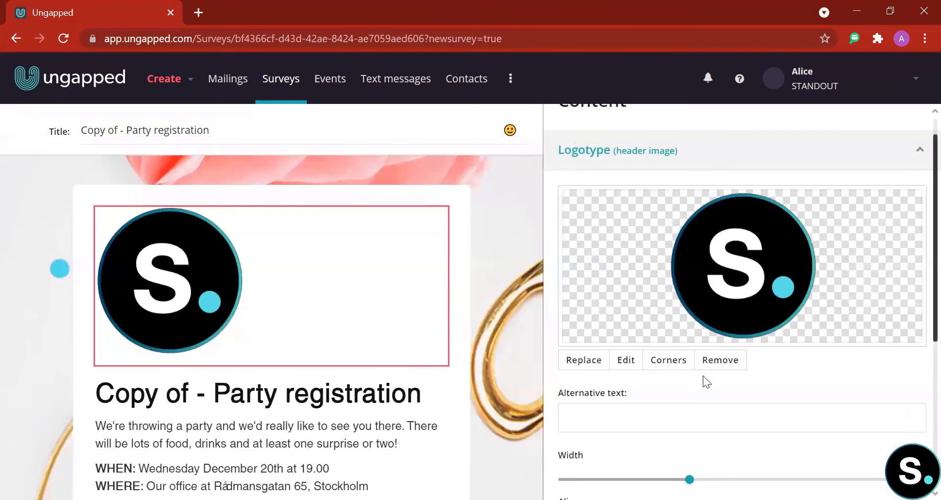
{"action": "scroll", "coordinate": [703, 376], "scroll_direction": "down", "scroll_amount": 4}
{"action": "left_click_drag", "start_coordinate": [690, 296], "coordinate": [574, 297]}
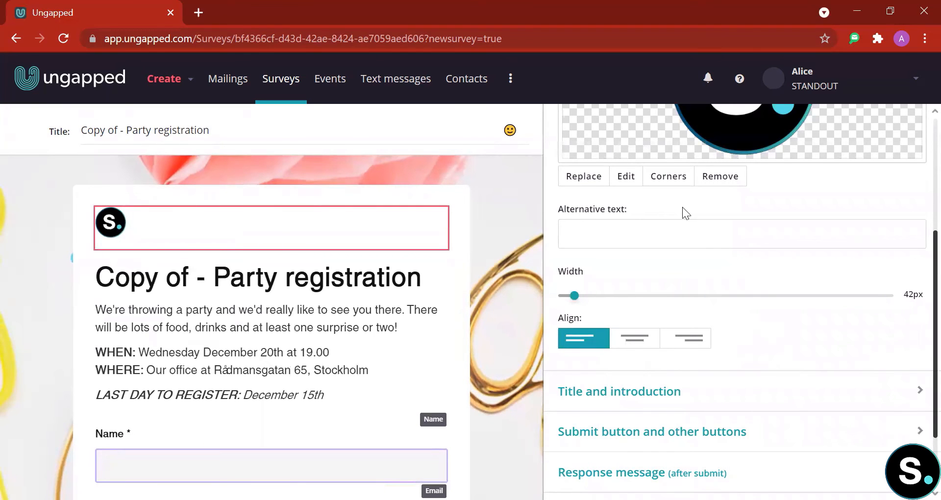
- Change the survey's title to "Demo Survey" in the title and introduction settings
{"action": "scroll", "coordinate": [683, 207], "scroll_direction": "down", "scroll_amount": 2}
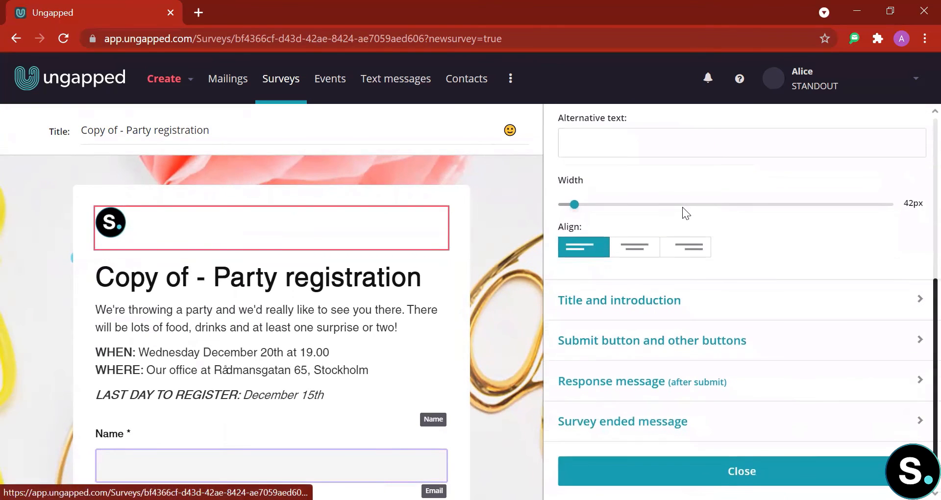
{"action": "left_click", "coordinate": [620, 300]}
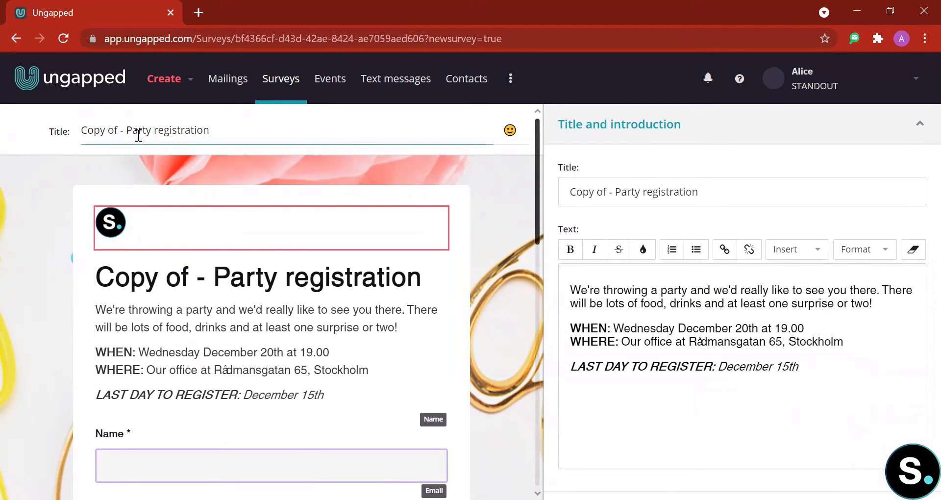
{"action": "left_click", "coordinate": [729, 187]}
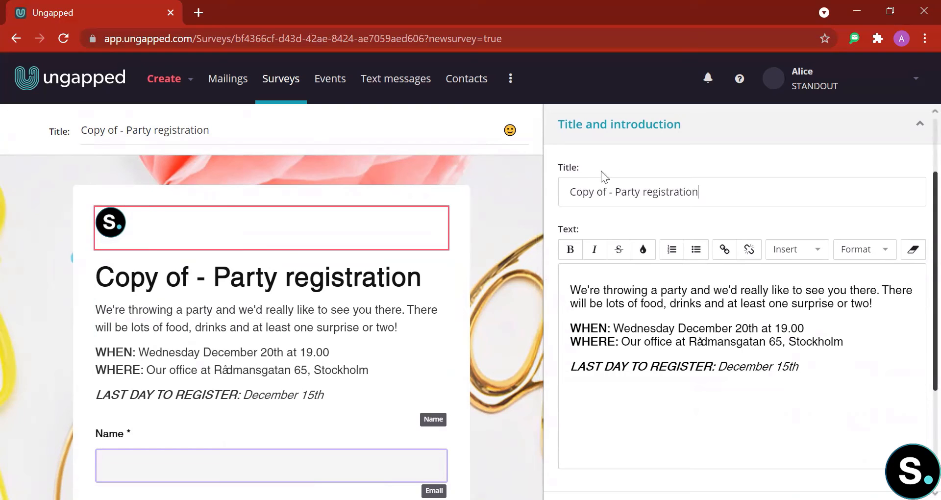
{"action": "key", "text": "ctrl+a"}
{"action": "type", "text": "De"}
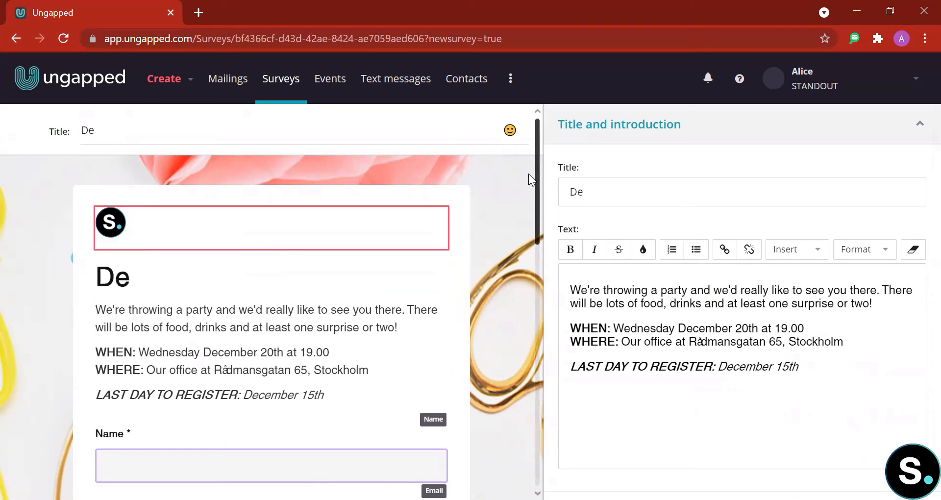
{"action": "type", "text": "mo Survey"}
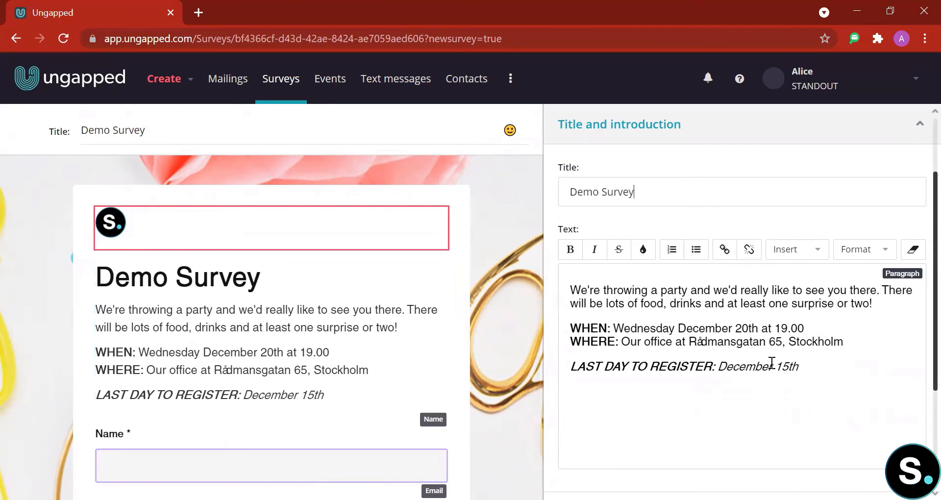
- Check which contact fields can be inserted into the survey's introduction text
{"action": "left_click", "coordinate": [819, 373]}
{"action": "scroll", "coordinate": [539, 330], "scroll_direction": "down", "scroll_amount": 2}
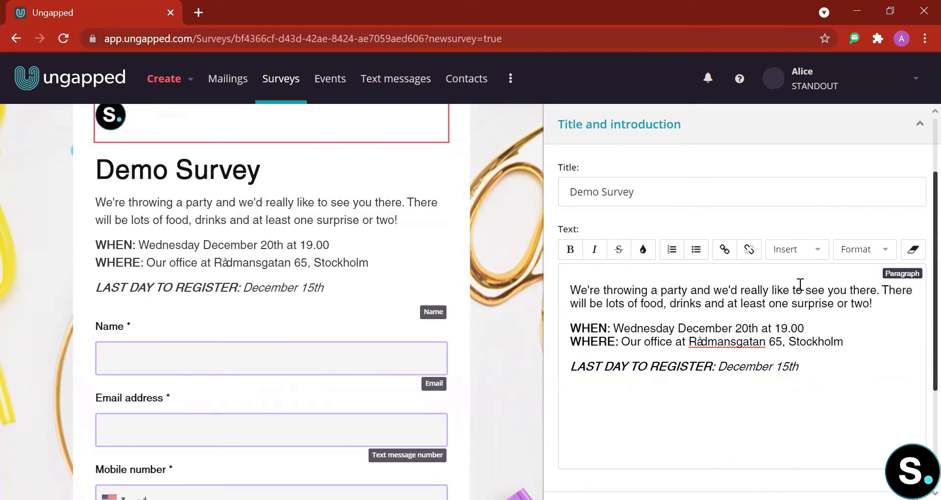
{"action": "left_click", "coordinate": [807, 251]}
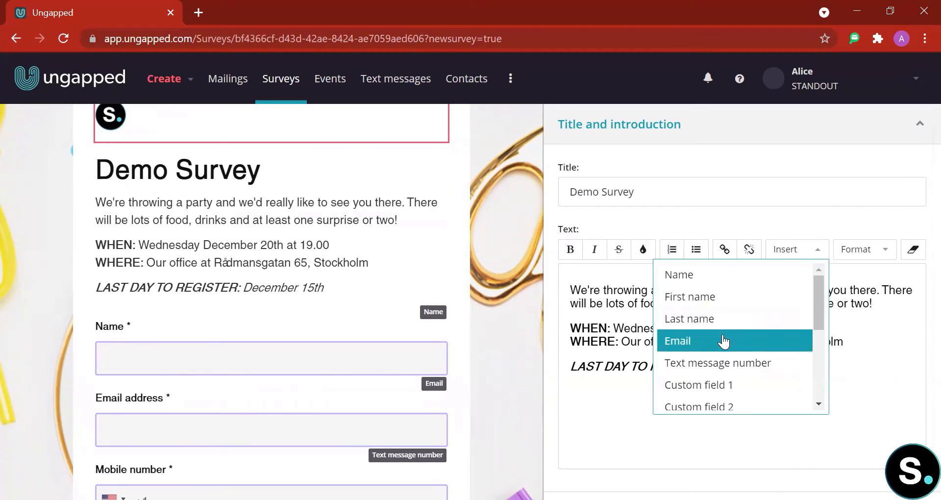
{"action": "scroll", "coordinate": [731, 362], "scroll_direction": "down", "scroll_amount": 3}
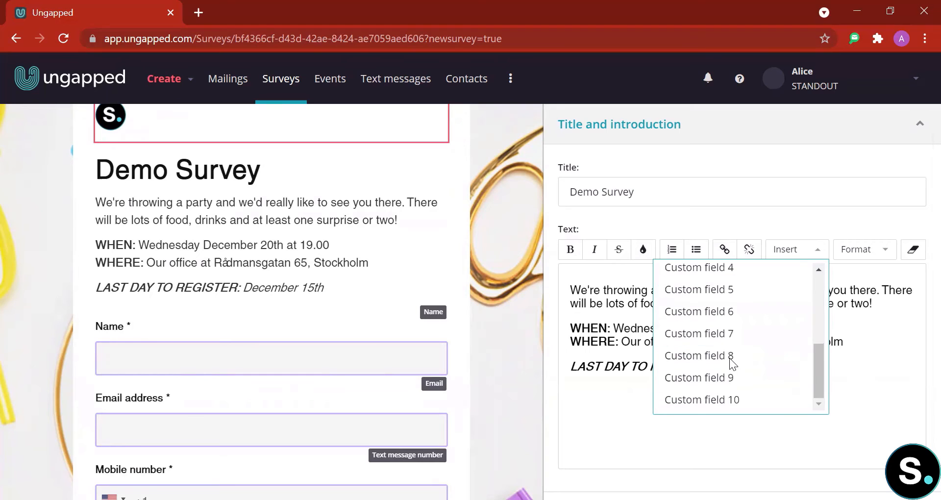
{"action": "left_click", "coordinate": [893, 365]}
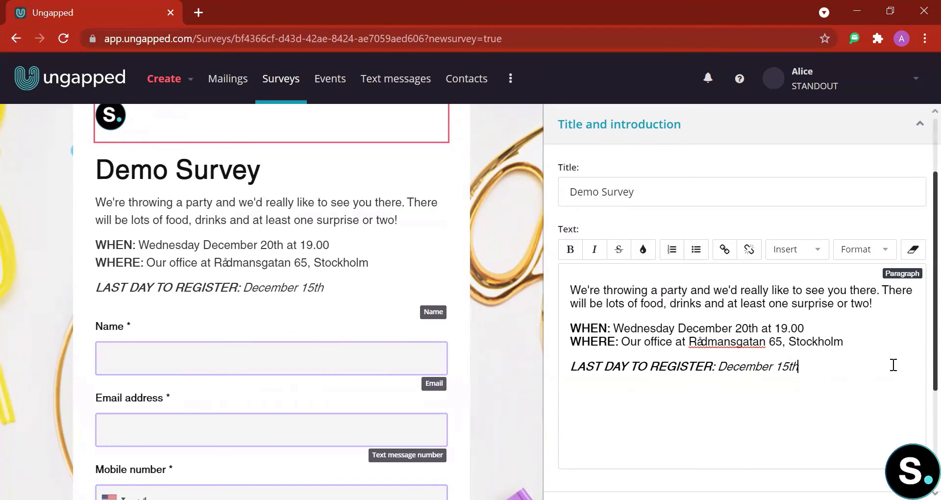
- Add a Text question to the survey between the Name and Email address questions
{"action": "scroll", "coordinate": [353, 299], "scroll_direction": "down", "scroll_amount": 1}
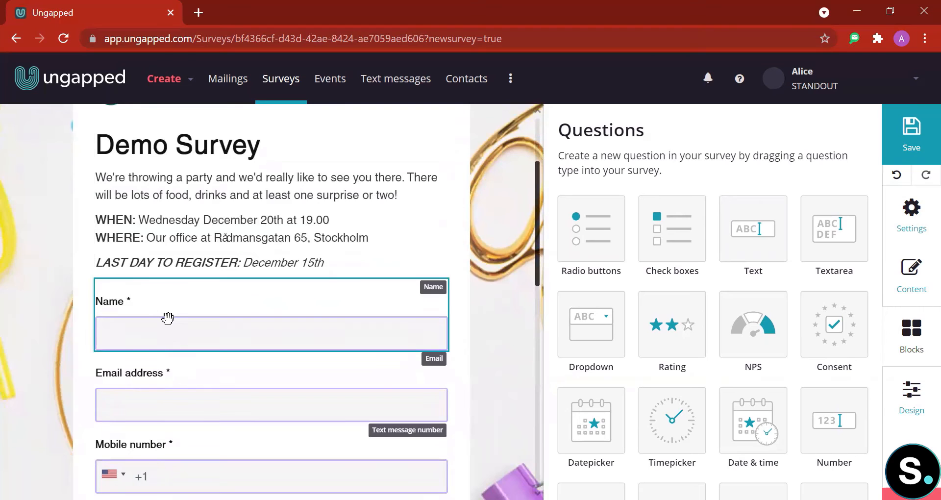
{"action": "scroll", "coordinate": [167, 318], "scroll_direction": "down", "scroll_amount": 1}
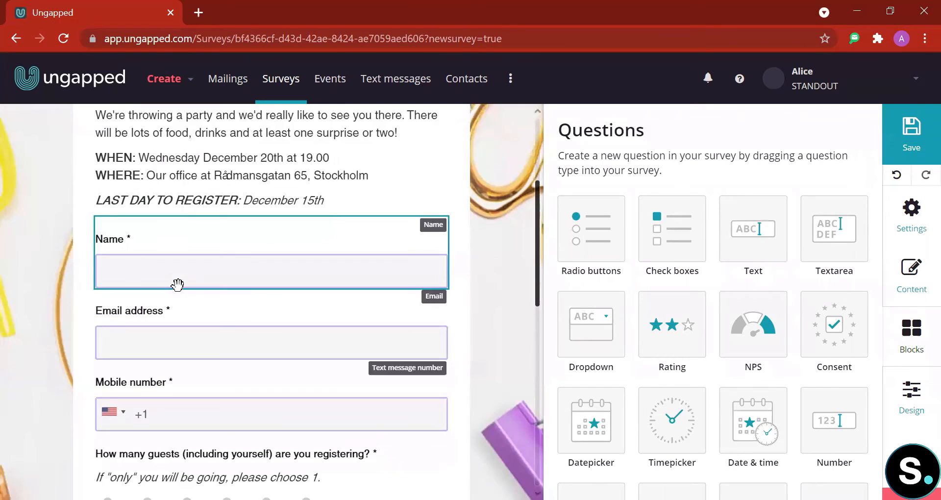
{"action": "scroll", "coordinate": [177, 284], "scroll_direction": "down", "scroll_amount": 2}
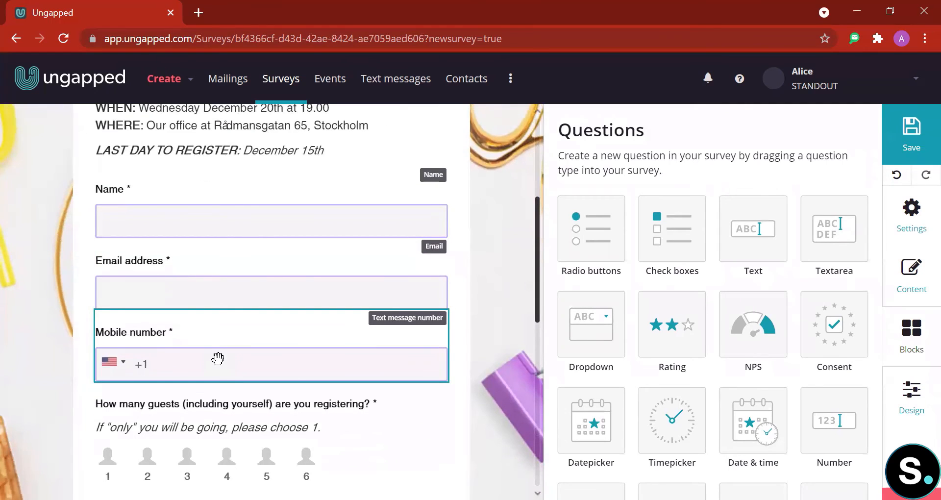
{"action": "scroll", "coordinate": [218, 358], "scroll_direction": "down", "scroll_amount": 2}
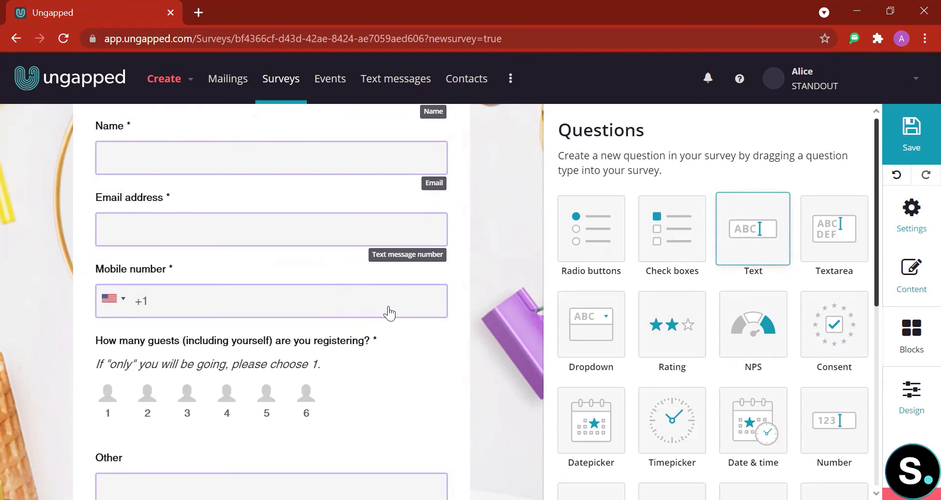
{"action": "left_click_drag", "start_coordinate": [390, 312], "coordinate": [170, 224]}
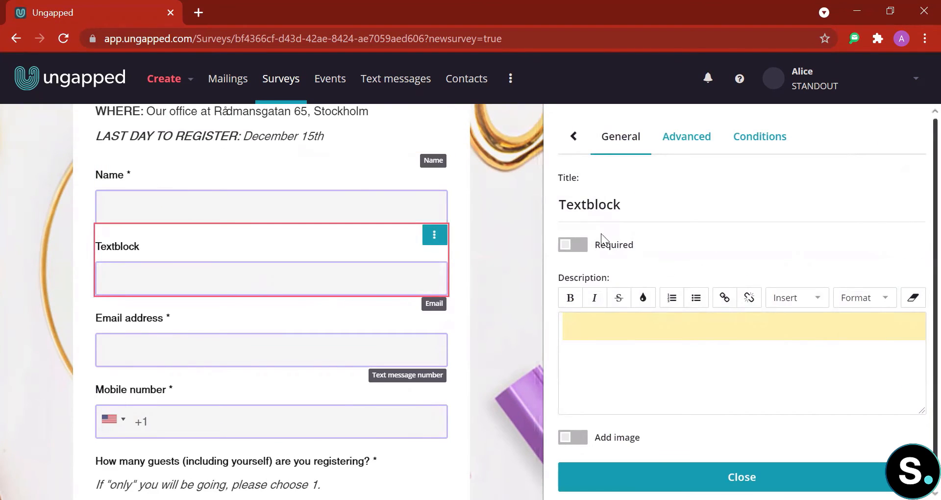
- Title the new text question "Name", make it required and add the description "Please insert full name"
{"action": "left_click", "coordinate": [603, 204]}
{"action": "double_click", "coordinate": [607, 202]}
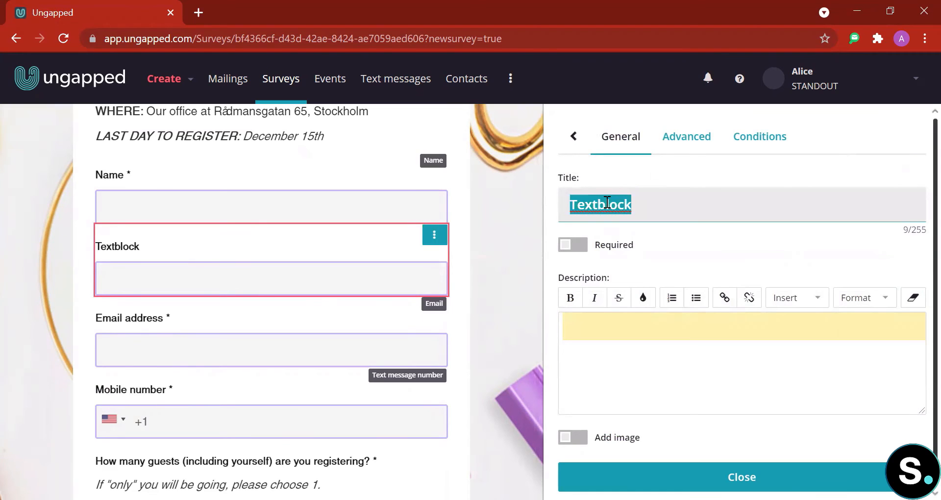
{"action": "type", "text": "Name"}
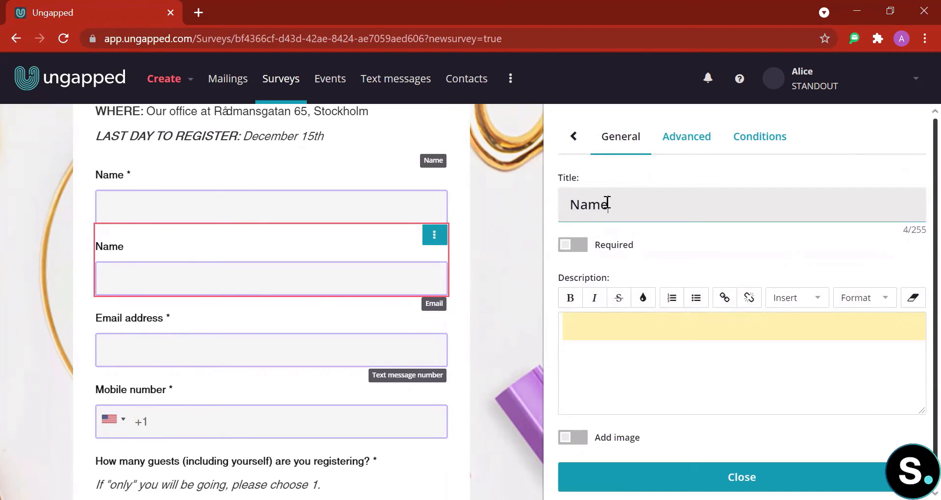
{"action": "left_click", "coordinate": [568, 253]}
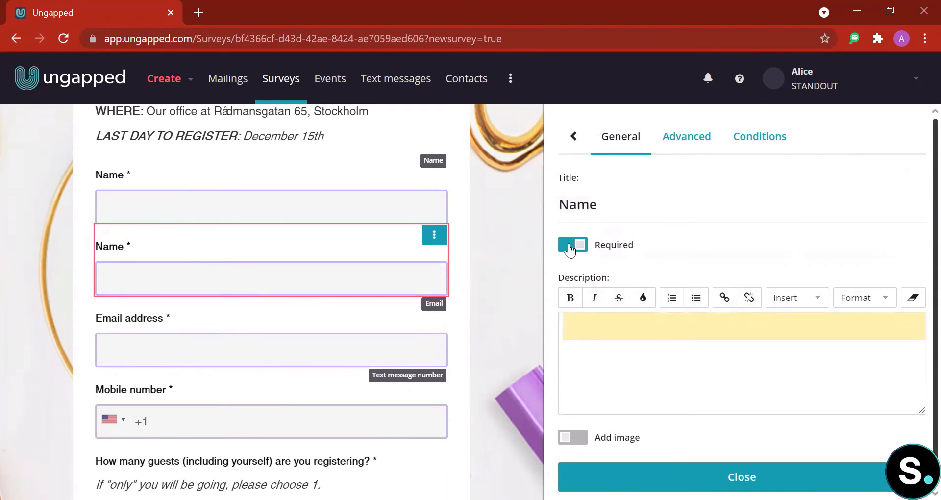
{"action": "type", "text": "Please insert full name"}
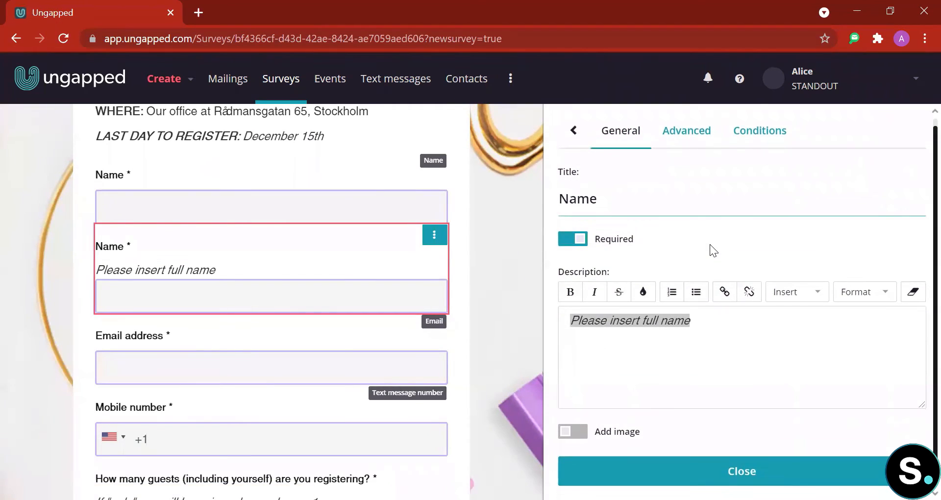
- Try the Datepicker, Timepicker, Date & Time and Number question formats on the new Name question
{"action": "left_click", "coordinate": [691, 135]}
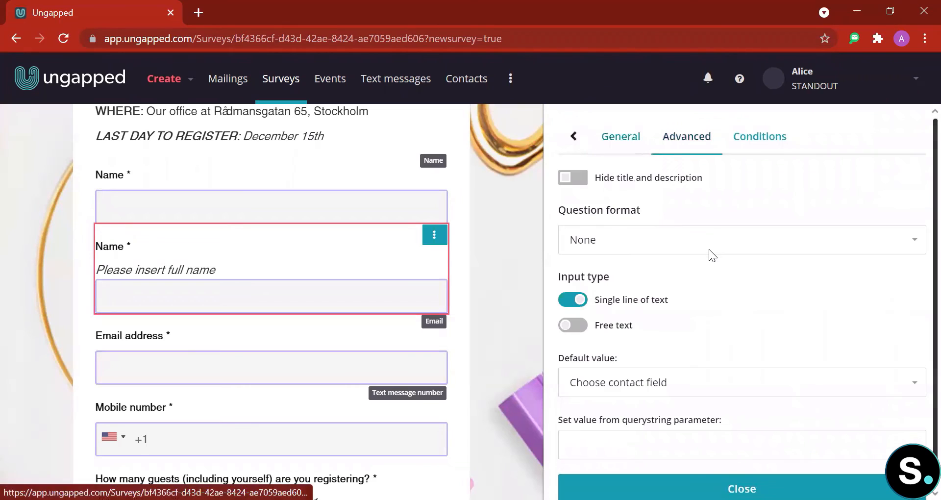
{"action": "left_click", "coordinate": [649, 249]}
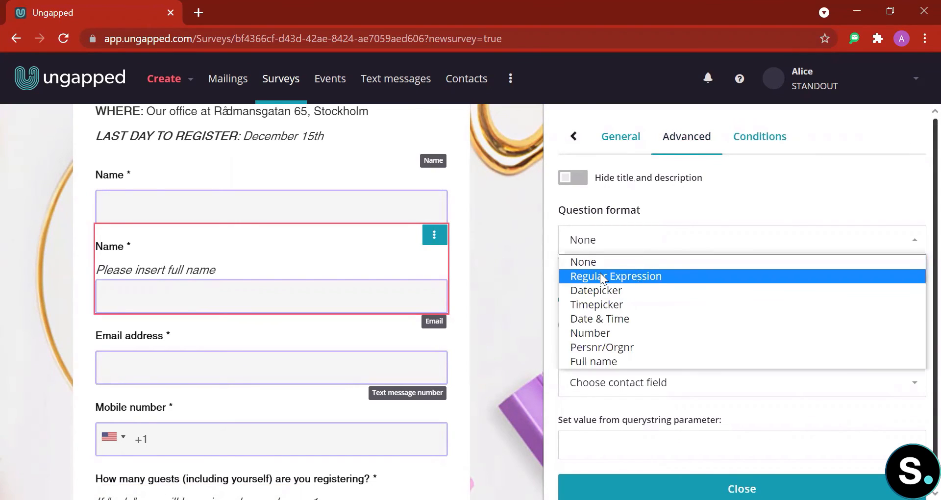
{"action": "left_click", "coordinate": [643, 290]}
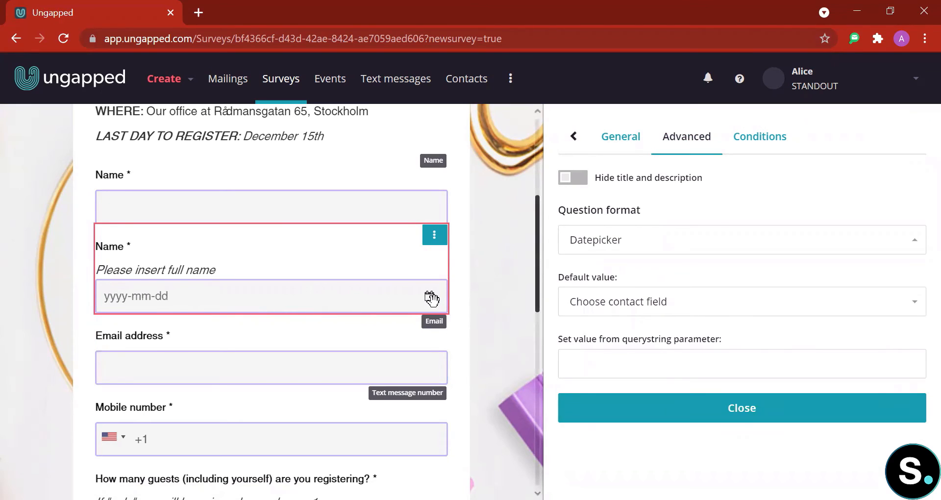
{"action": "left_click", "coordinate": [590, 237]}
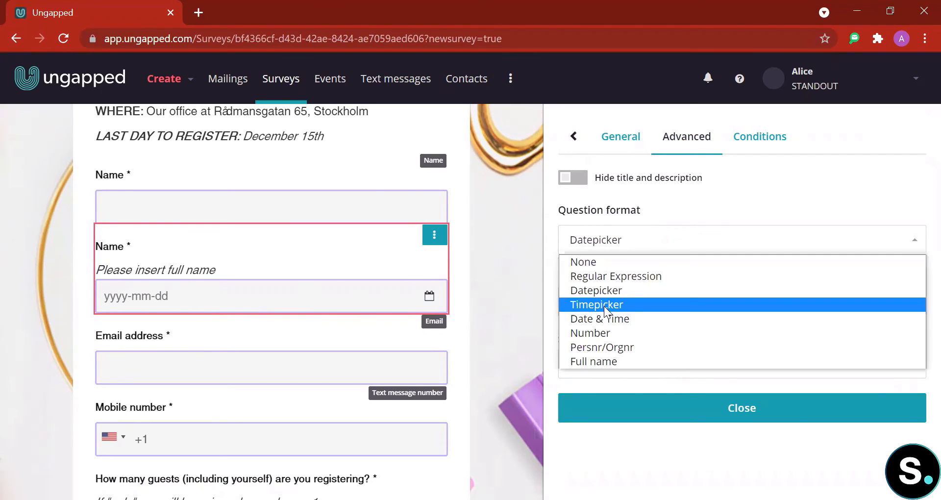
{"action": "left_click", "coordinate": [603, 306]}
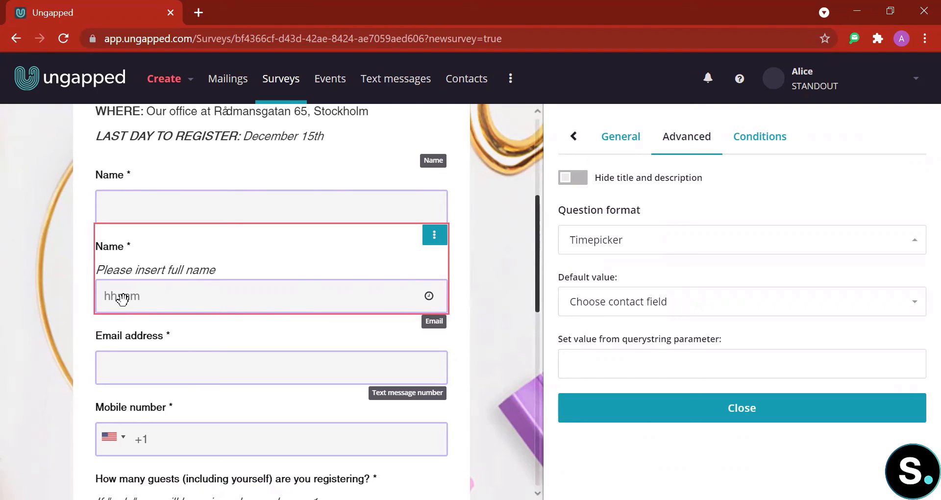
{"action": "left_click", "coordinate": [696, 240]}
{"action": "left_click", "coordinate": [607, 318]}
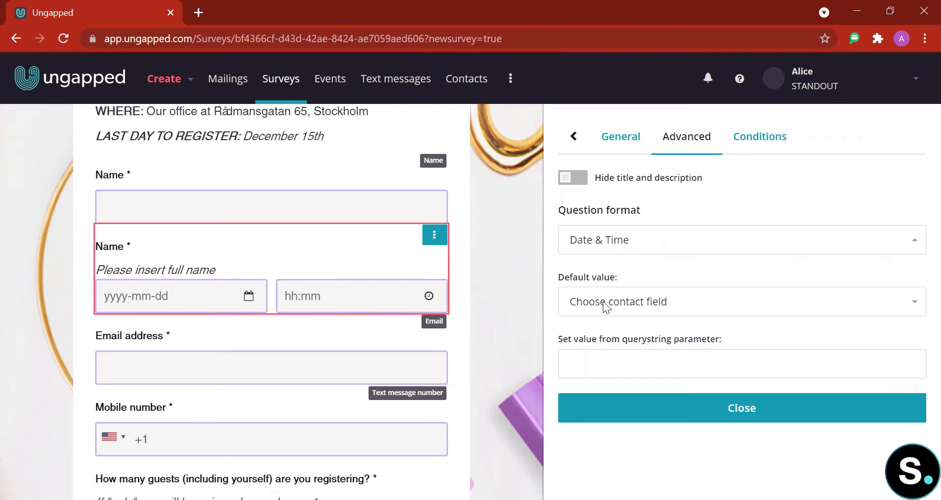
{"action": "left_click", "coordinate": [613, 244]}
{"action": "key", "text": "Down"}
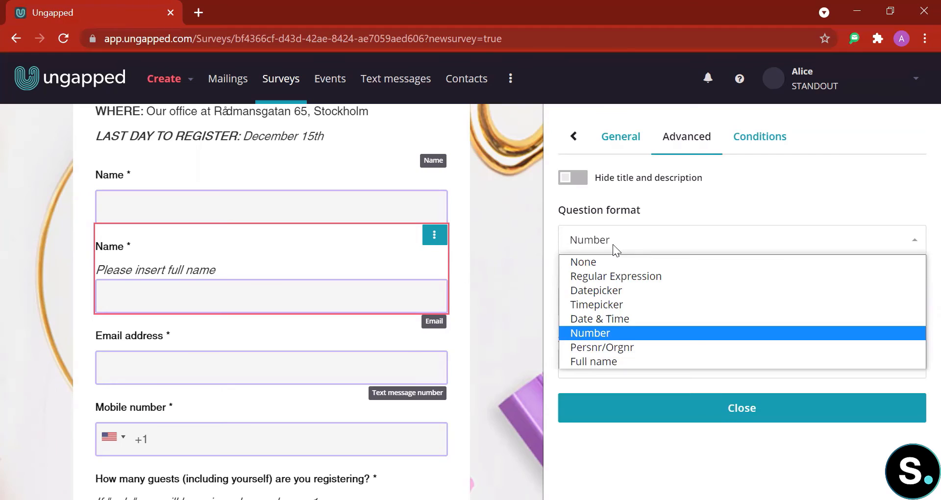
{"action": "key", "text": "Return"}
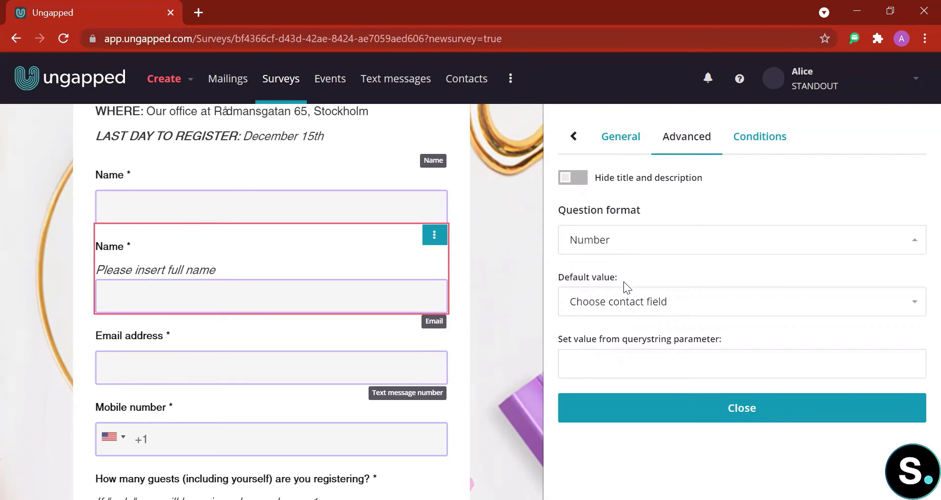
- Check the contact fields offered as default value and set the new Name question's format to Regular Expression
{"action": "left_click", "coordinate": [621, 299]}
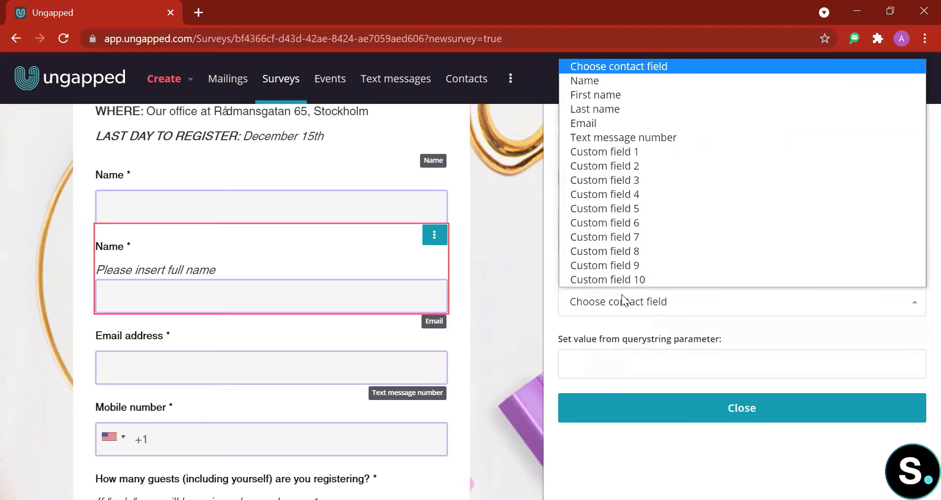
{"action": "left_click", "coordinate": [751, 143]}
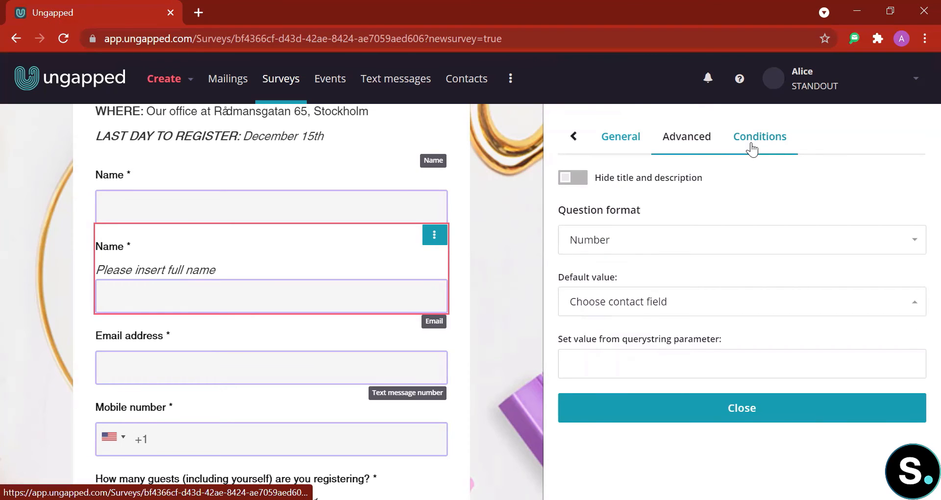
{"action": "left_click", "coordinate": [751, 144]}
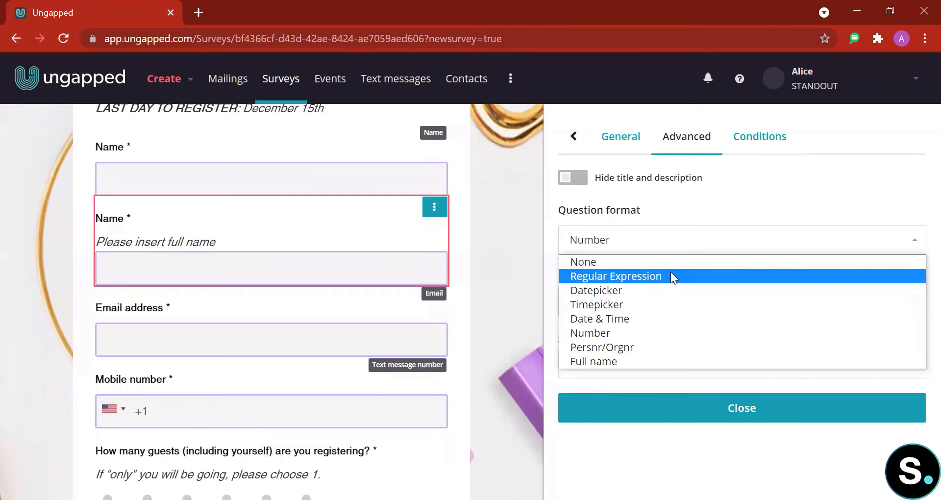
{"action": "left_click", "coordinate": [671, 275]}
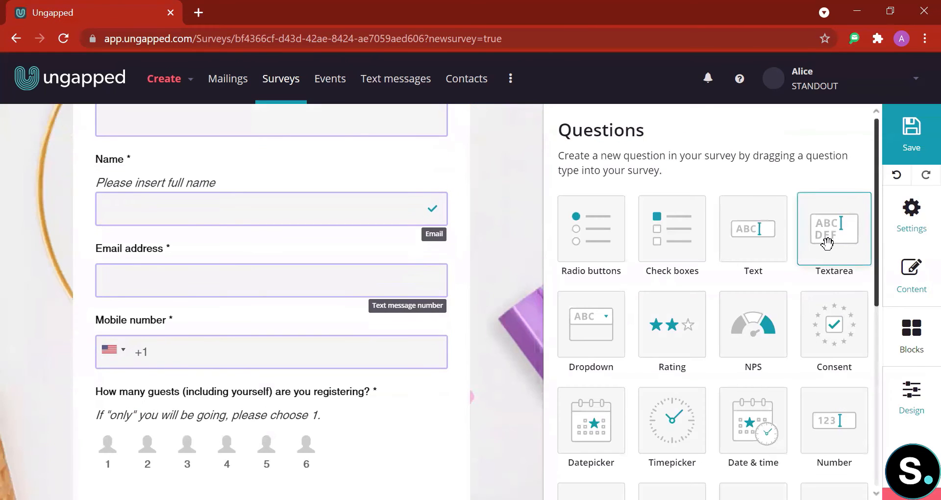
- Add a Textarea question above Email address and set its question format to Regular Expression
{"action": "left_click_drag", "start_coordinate": [834, 244], "coordinate": [282, 250]}
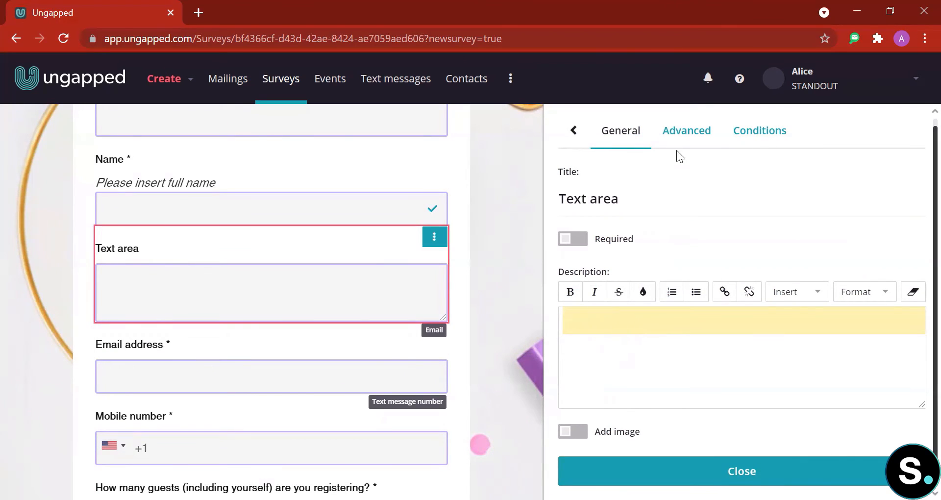
{"action": "left_click", "coordinate": [679, 132]}
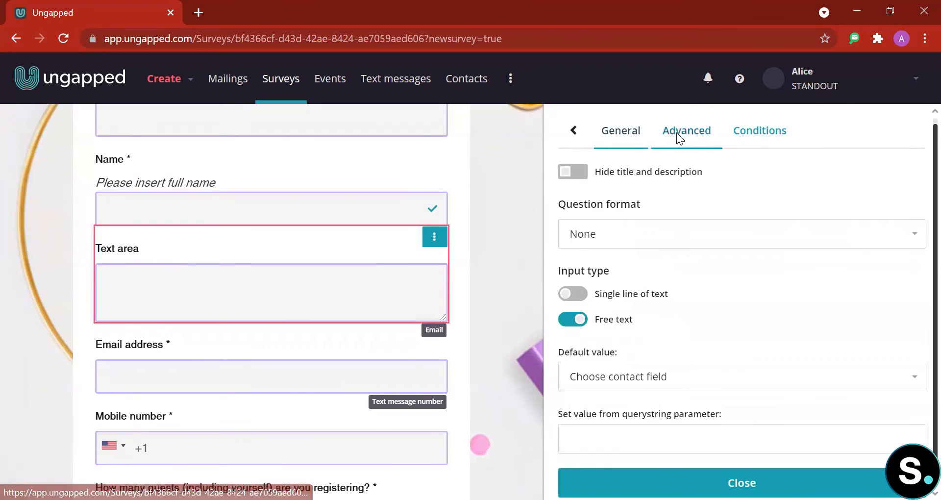
{"action": "left_click", "coordinate": [681, 234]}
{"action": "left_click", "coordinate": [670, 267]}
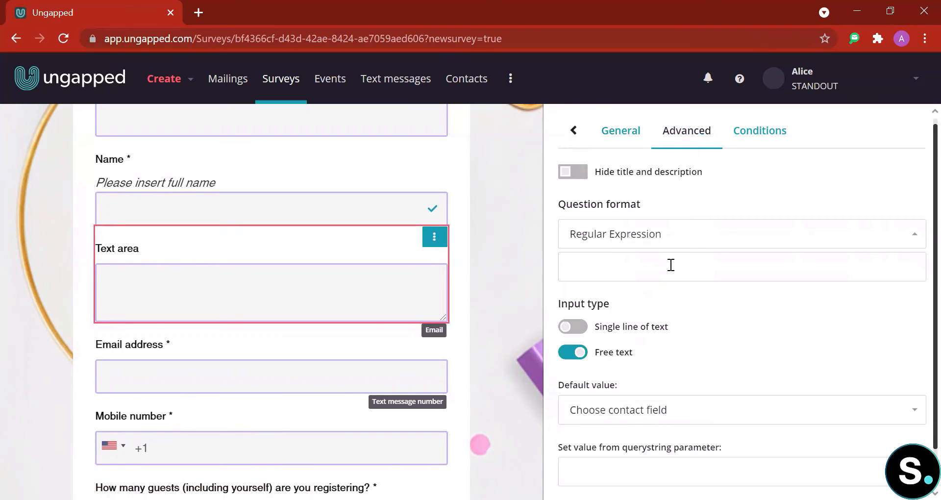
- Try the Single line of text input type on the text area question and return it to Free text
{"action": "scroll", "coordinate": [671, 264], "scroll_direction": "down", "scroll_amount": 2}
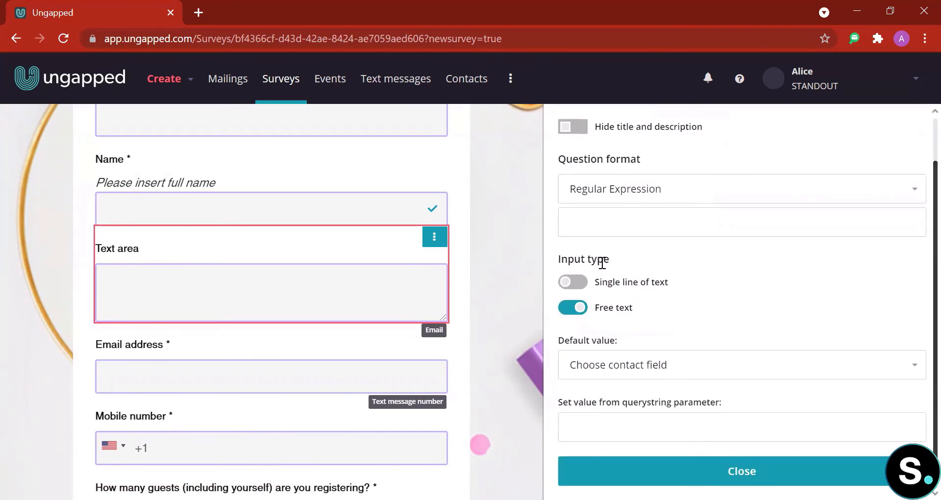
{"action": "left_click", "coordinate": [570, 284]}
{"action": "left_click", "coordinate": [572, 307]}
{"action": "scroll", "coordinate": [696, 300], "scroll_direction": "up", "scroll_amount": 2}
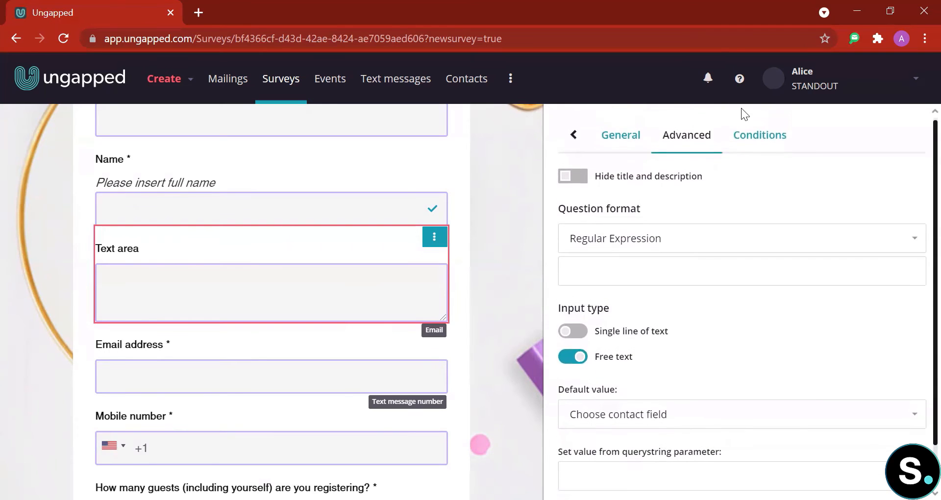
- Delete the Text area question above Email address from the survey and confirm the deletion
{"action": "left_click", "coordinate": [621, 136]}
{"action": "left_click", "coordinate": [435, 237]}
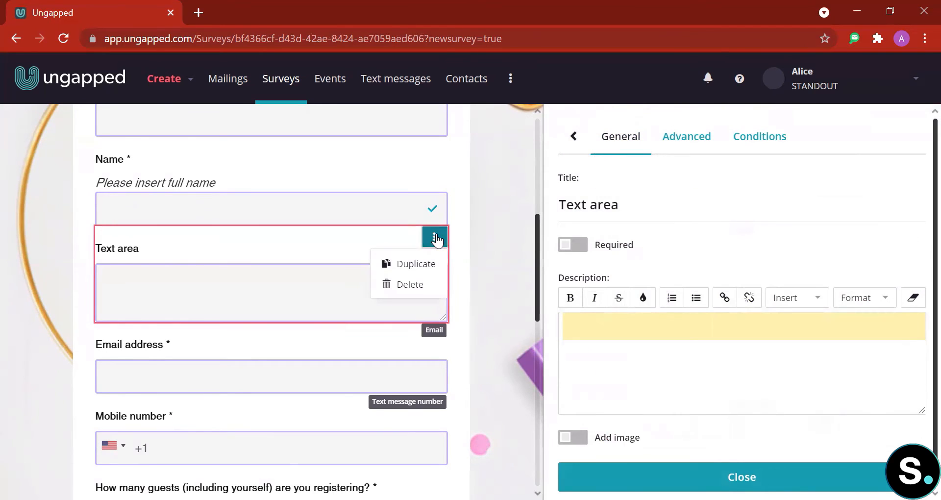
{"action": "left_click", "coordinate": [410, 284]}
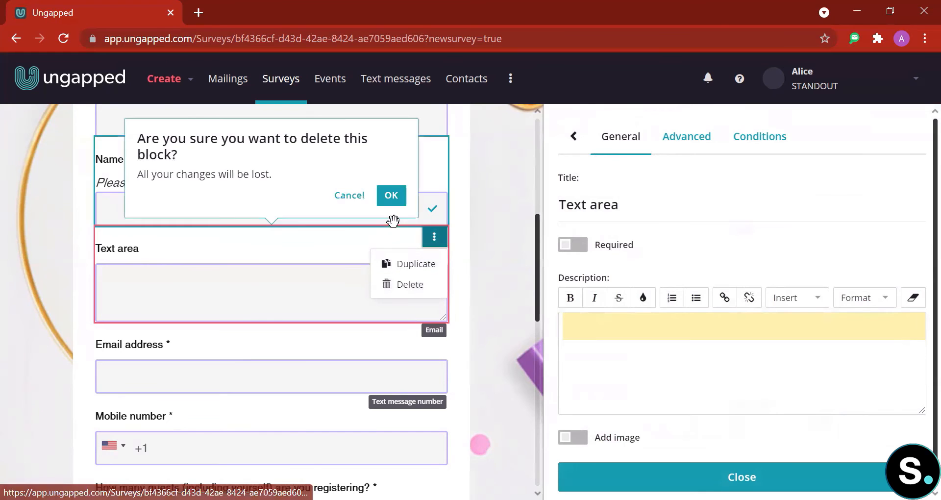
{"action": "left_click", "coordinate": [390, 196]}
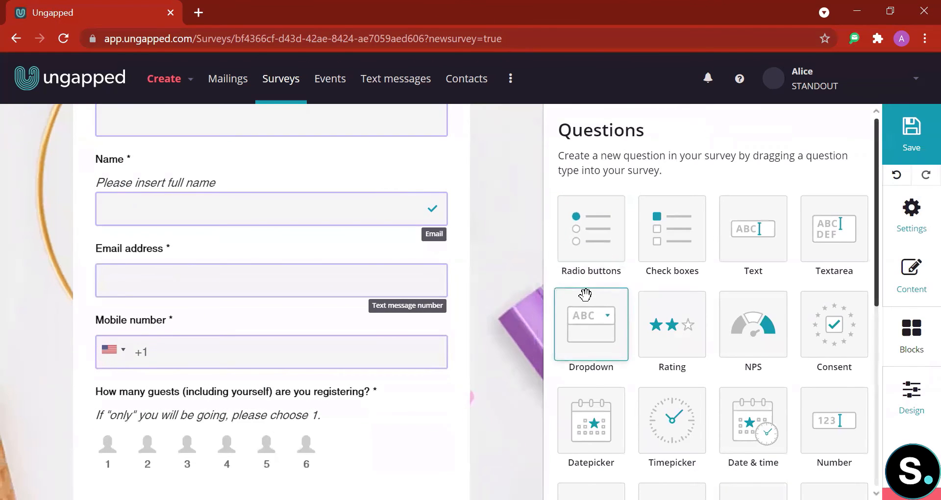
- Add a Dropdown question above Email address and check its answer options
{"action": "scroll", "coordinate": [588, 295], "scroll_direction": "down", "scroll_amount": 1}
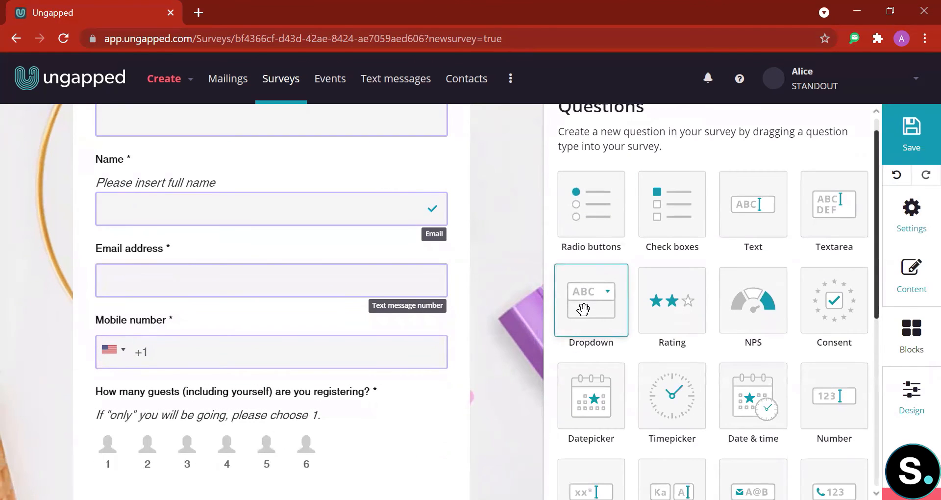
{"action": "left_click_drag", "start_coordinate": [584, 307], "coordinate": [348, 258]}
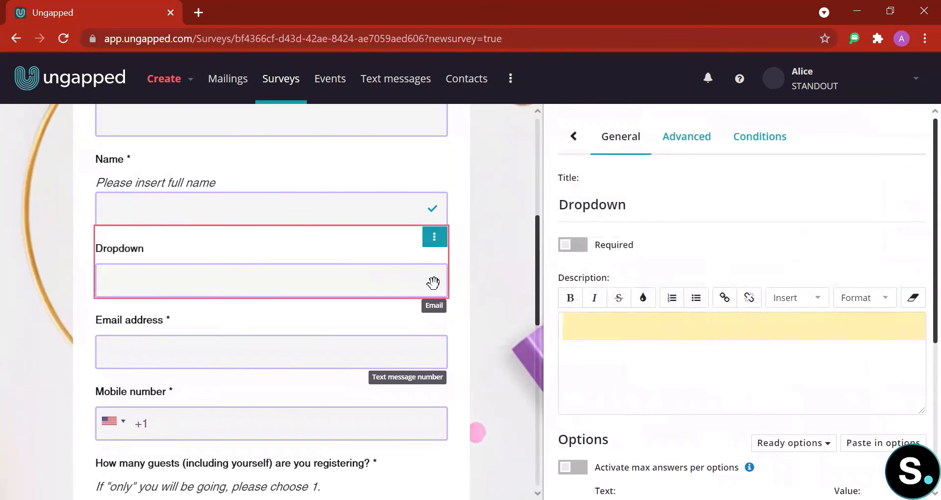
{"action": "scroll", "coordinate": [654, 293], "scroll_direction": "down", "scroll_amount": 1}
{"action": "scroll", "coordinate": [653, 293], "scroll_direction": "down", "scroll_amount": 5}
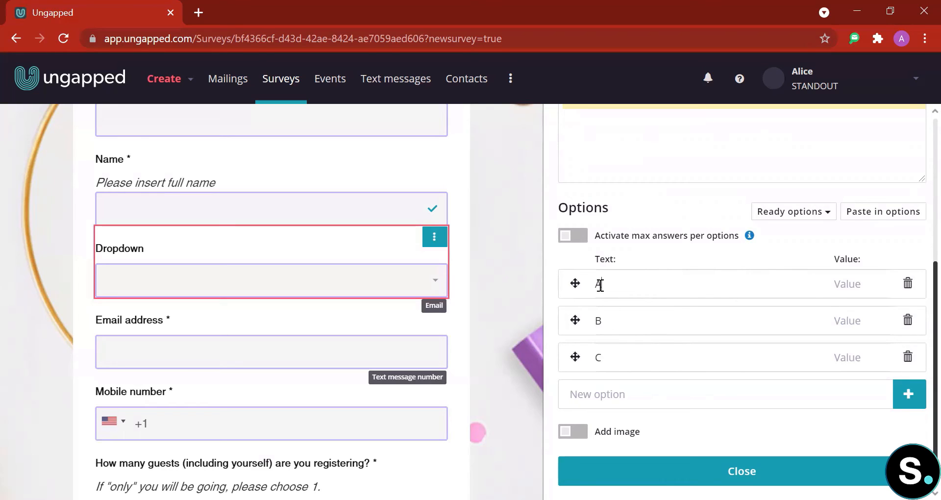
{"action": "scroll", "coordinate": [613, 353], "scroll_direction": "down", "scroll_amount": 4}
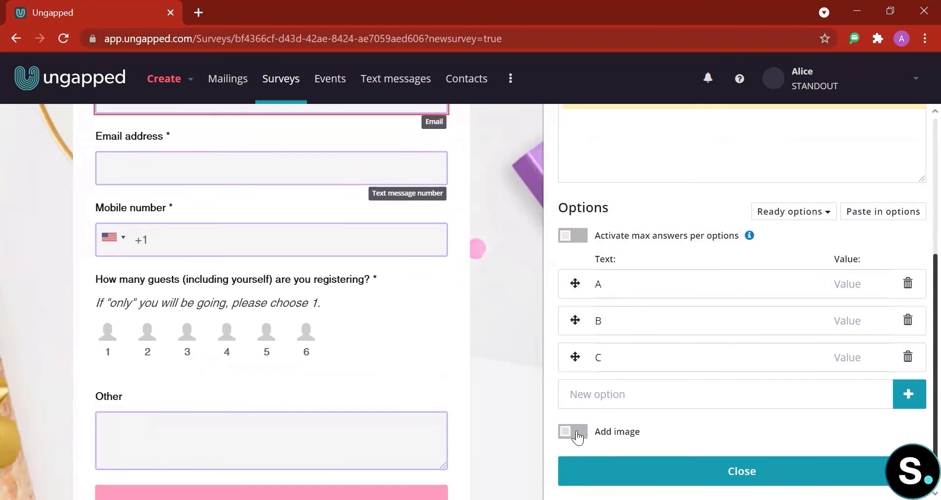
{"action": "scroll", "coordinate": [784, 439], "scroll_direction": "up", "scroll_amount": 1}
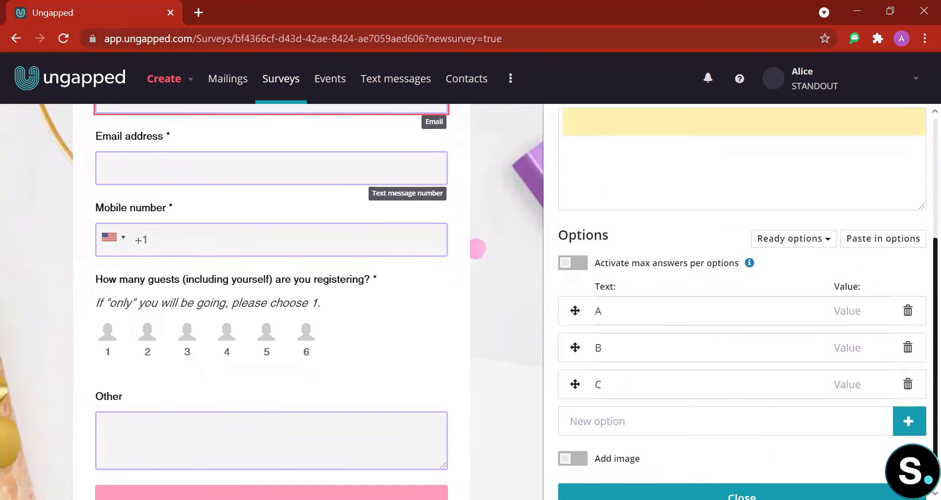
{"action": "scroll", "coordinate": [742, 442], "scroll_direction": "down", "scroll_amount": 1}
{"action": "left_click", "coordinate": [742, 474]}
- Delete the Dropdown question above Email address and confirm the deletion
{"action": "scroll", "coordinate": [539, 394], "scroll_direction": "up", "scroll_amount": 4}
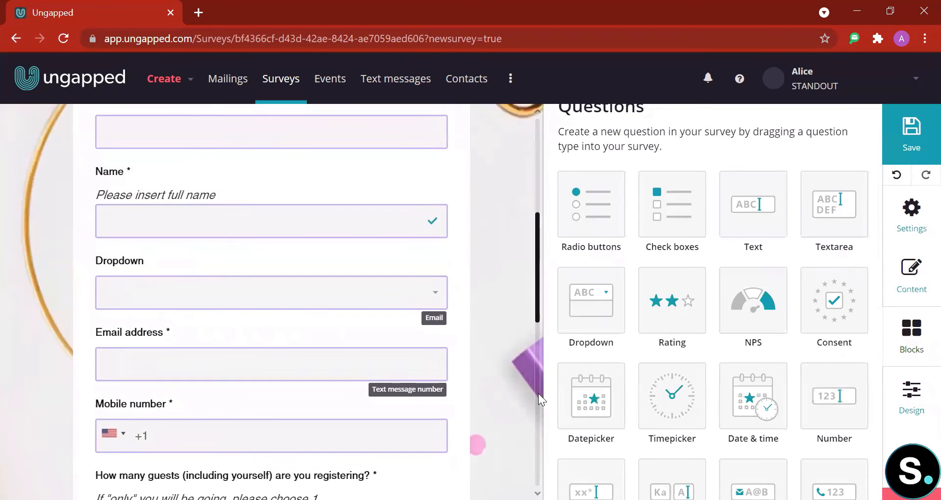
{"action": "scroll", "coordinate": [472, 349], "scroll_direction": "down", "scroll_amount": 4}
{"action": "scroll", "coordinate": [472, 349], "scroll_direction": "up", "scroll_amount": 4}
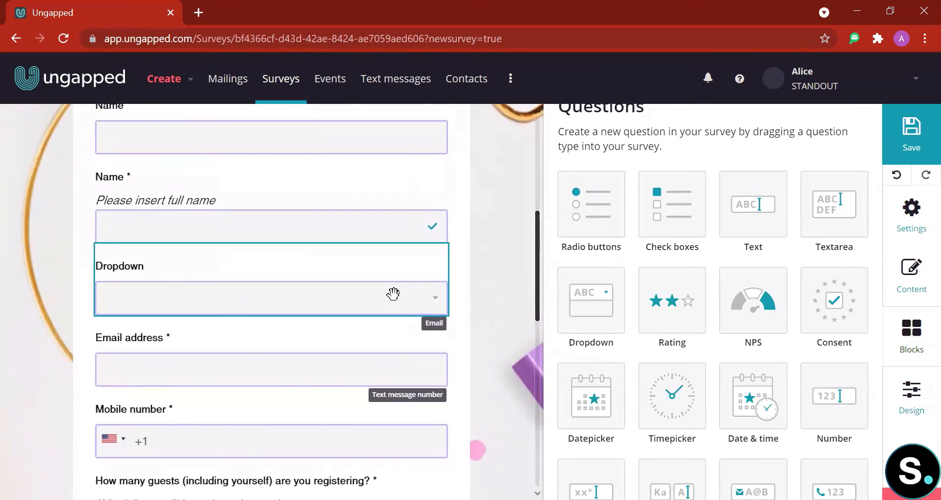
{"action": "left_click", "coordinate": [393, 294]}
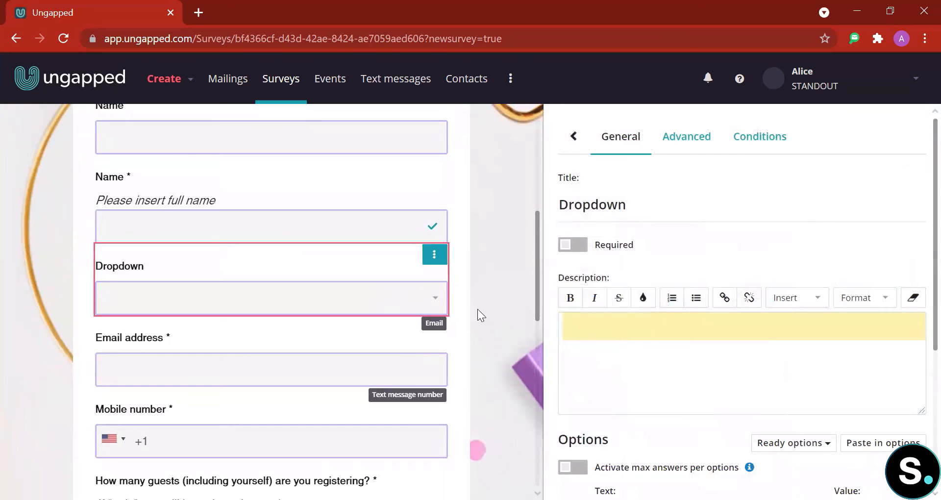
{"action": "left_click", "coordinate": [434, 254]}
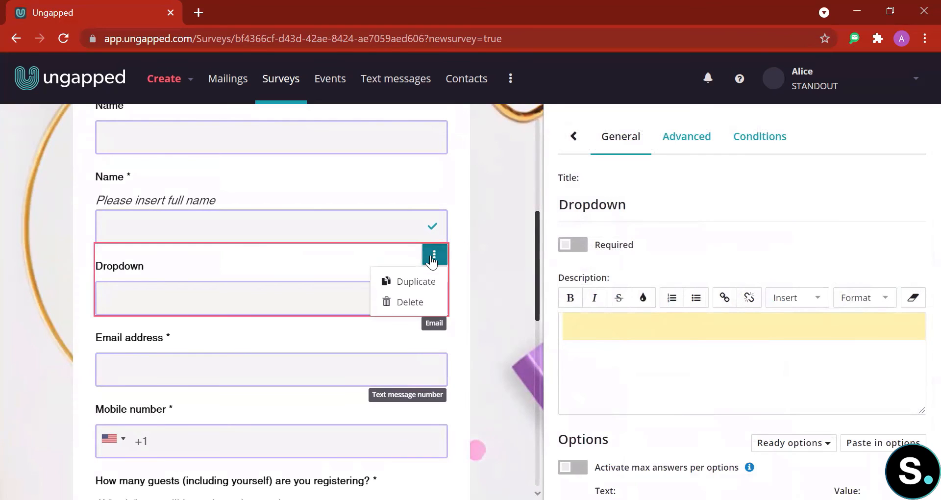
{"action": "left_click", "coordinate": [416, 302]}
{"action": "left_click", "coordinate": [385, 212]}
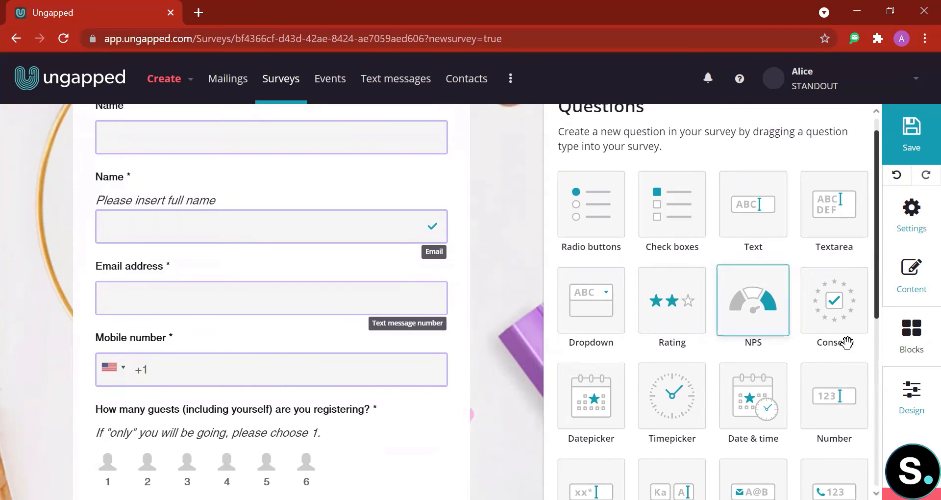
- Look through the remaining question types and content types, and review the survey from its heading to its closing messages
{"action": "scroll", "coordinate": [851, 344], "scroll_direction": "down", "scroll_amount": 1}
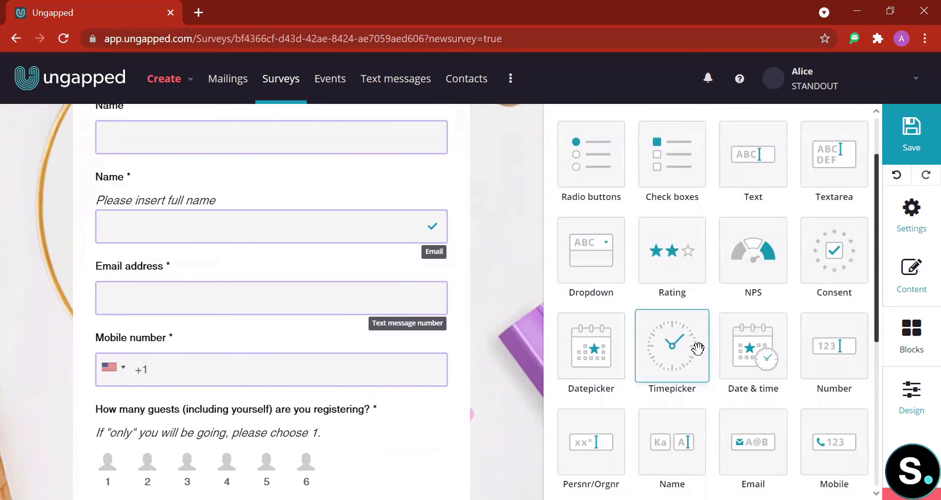
{"action": "scroll", "coordinate": [769, 354], "scroll_direction": "down", "scroll_amount": 1}
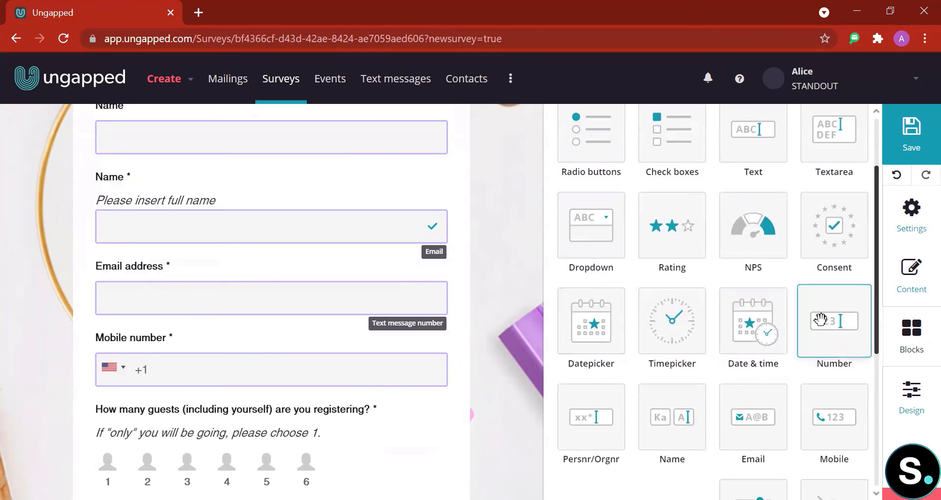
{"action": "scroll", "coordinate": [828, 346], "scroll_direction": "down", "scroll_amount": 1}
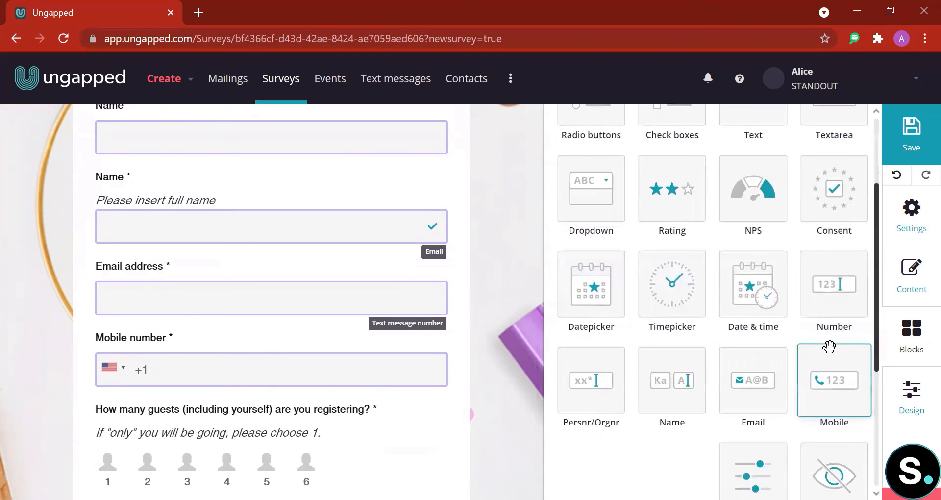
{"action": "scroll", "coordinate": [815, 289], "scroll_direction": "down", "scroll_amount": 1}
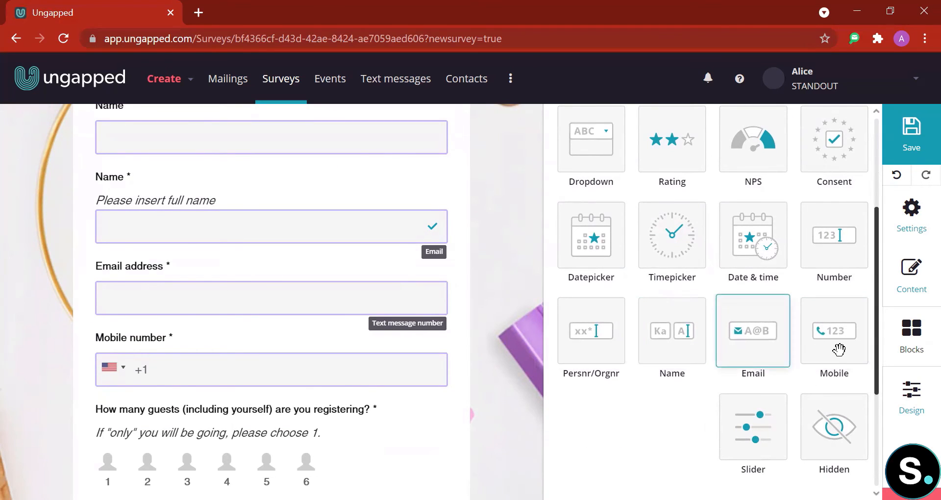
{"action": "scroll", "coordinate": [840, 349], "scroll_direction": "down", "scroll_amount": 1}
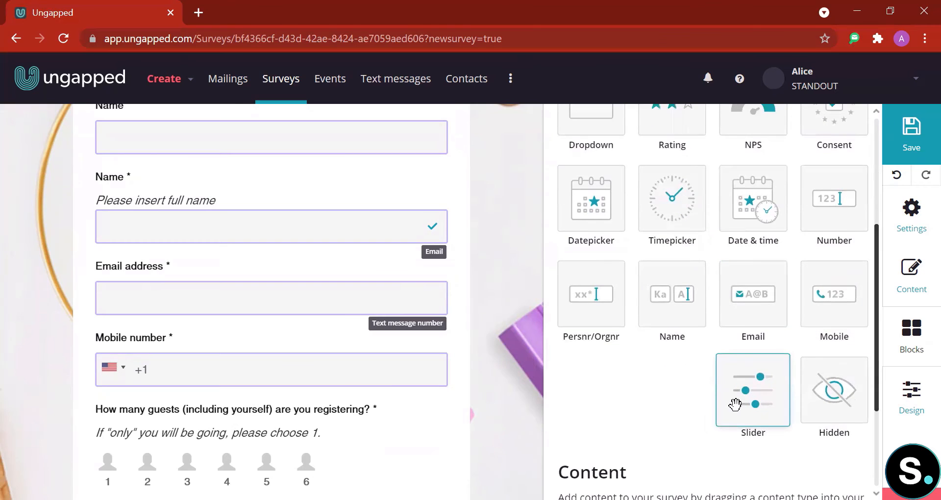
{"action": "scroll", "coordinate": [736, 406], "scroll_direction": "down", "scroll_amount": 2}
{"action": "scroll", "coordinate": [637, 325], "scroll_direction": "down", "scroll_amount": 2}
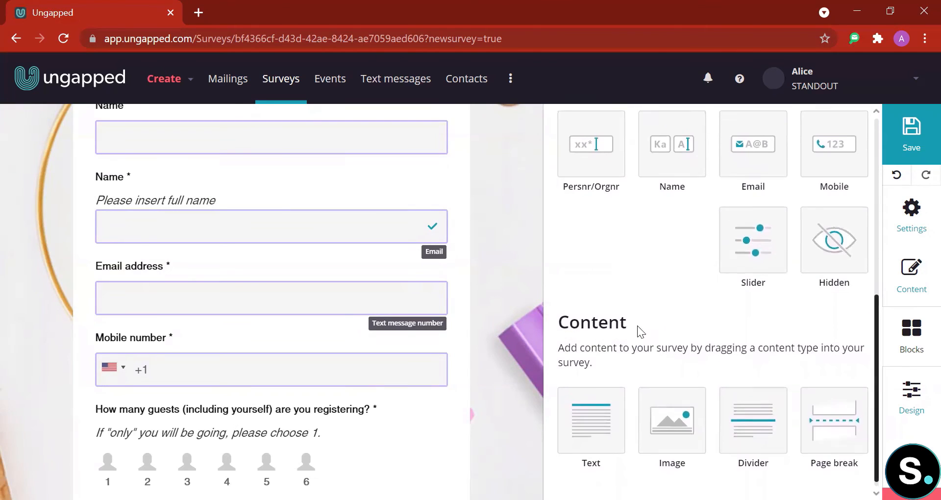
{"action": "left_click_drag", "start_coordinate": [581, 416], "coordinate": [422, 378]}
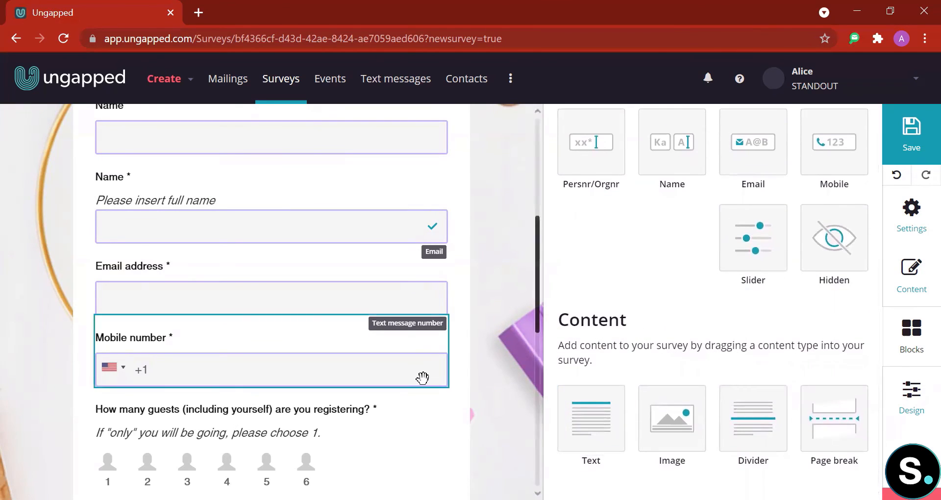
{"action": "scroll", "coordinate": [385, 369], "scroll_direction": "up", "scroll_amount": 5}
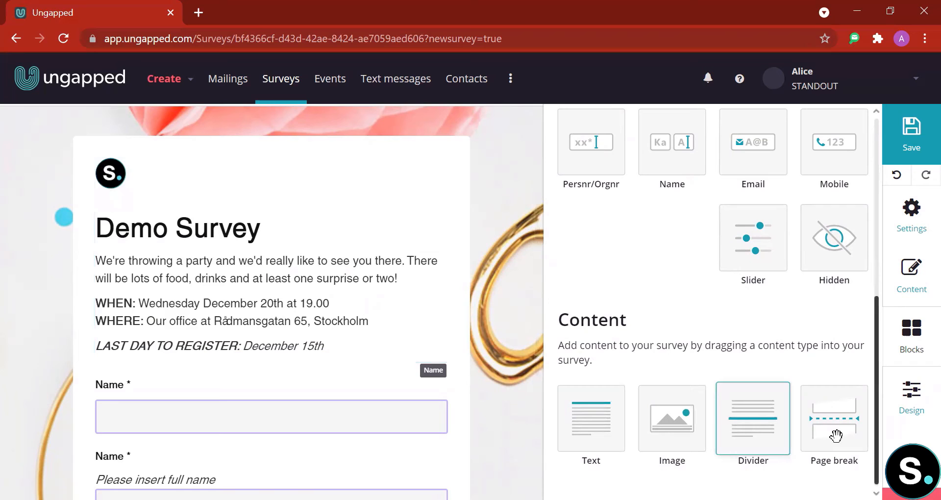
{"action": "scroll", "coordinate": [239, 368], "scroll_direction": "down", "scroll_amount": 5}
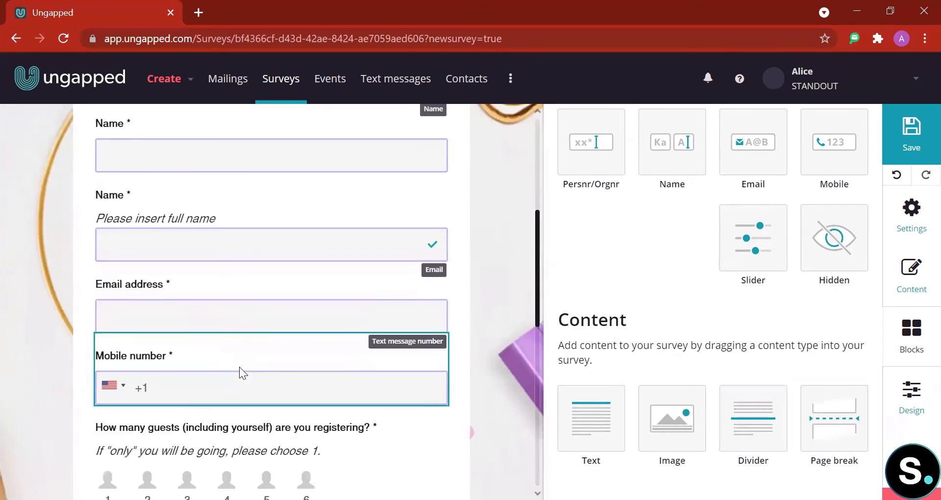
{"action": "scroll", "coordinate": [239, 367], "scroll_direction": "down", "scroll_amount": 7}
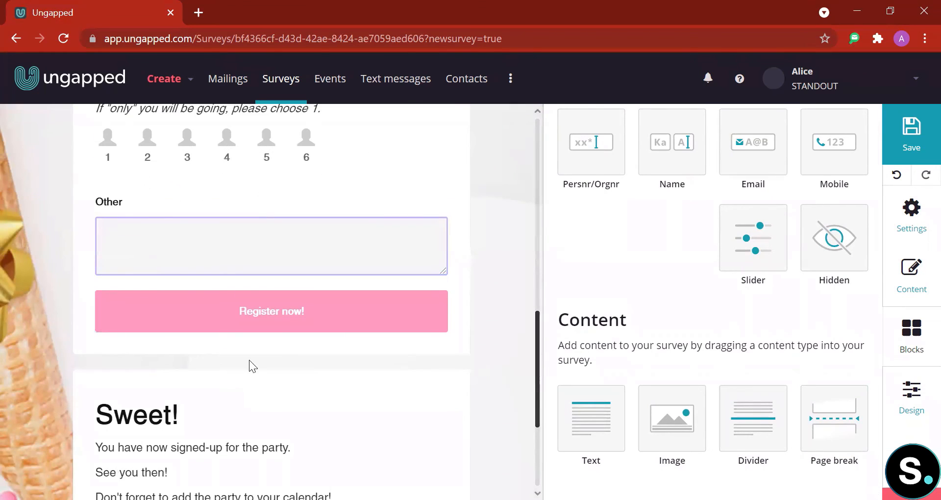
{"action": "scroll", "coordinate": [235, 259], "scroll_direction": "down", "scroll_amount": 4}
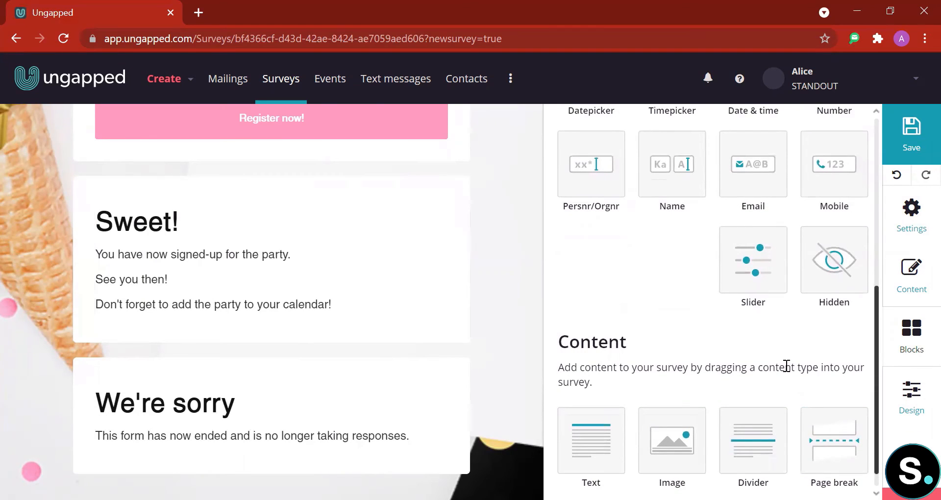
- Open the survey's general settings and check the Save answers and Language choices, keeping All answers and English
{"action": "left_click", "coordinate": [917, 216]}
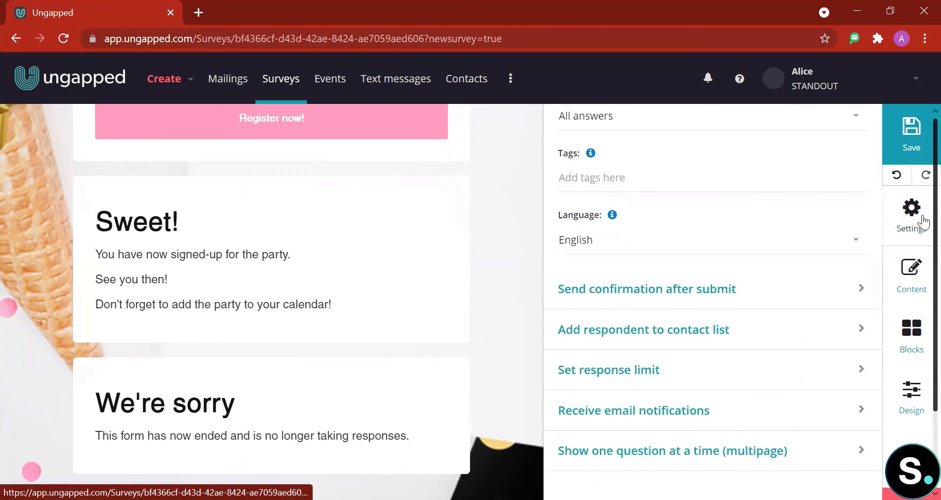
{"action": "scroll", "coordinate": [671, 258], "scroll_direction": "up", "scroll_amount": 4}
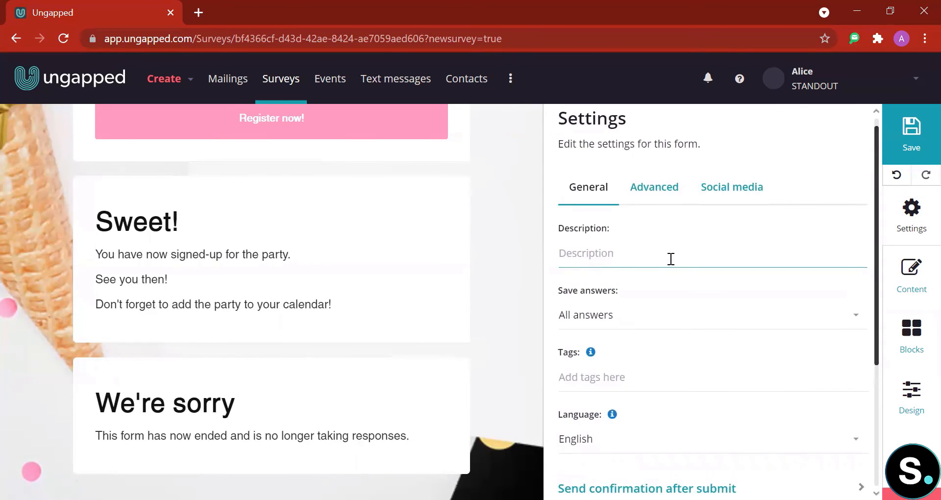
{"action": "scroll", "coordinate": [594, 249], "scroll_direction": "down", "scroll_amount": 1}
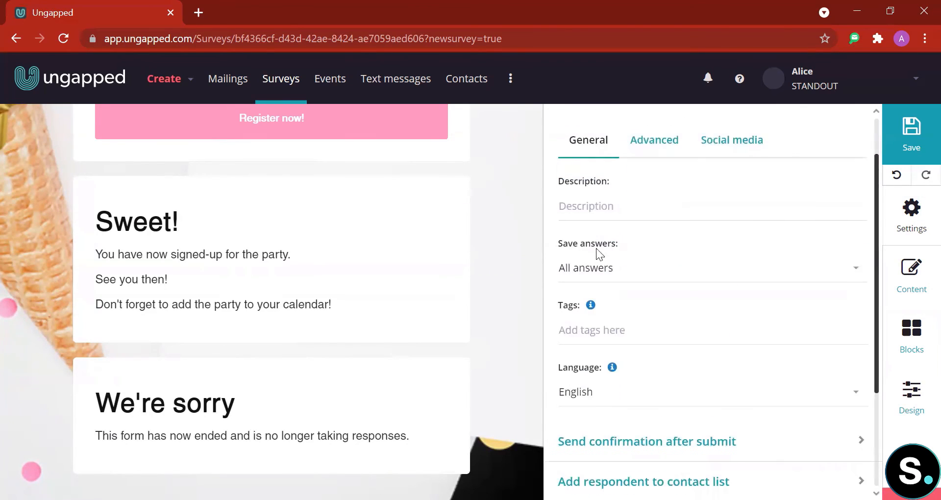
{"action": "left_click", "coordinate": [572, 272]}
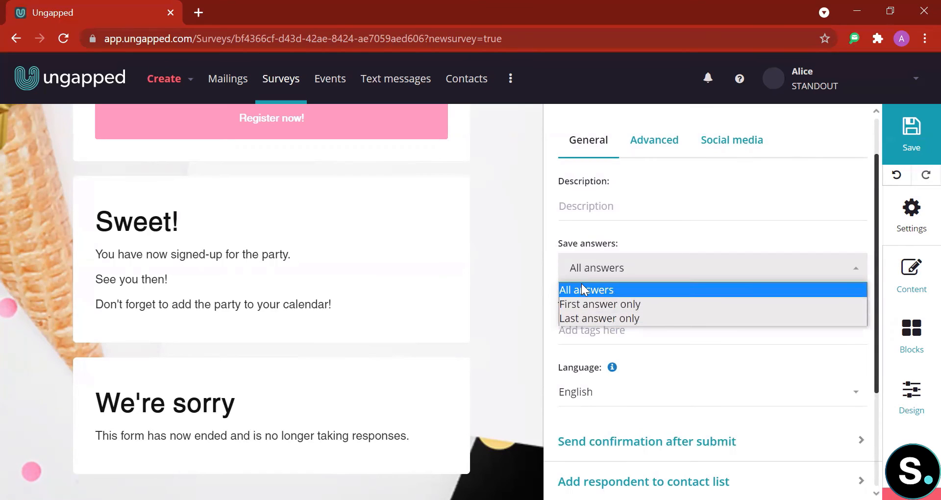
{"action": "left_click", "coordinate": [582, 287]}
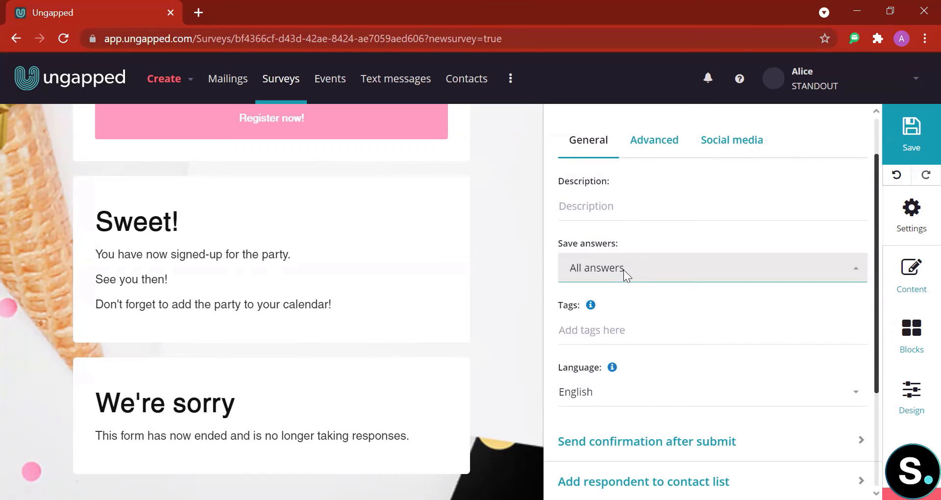
{"action": "scroll", "coordinate": [589, 339], "scroll_direction": "down", "scroll_amount": 2}
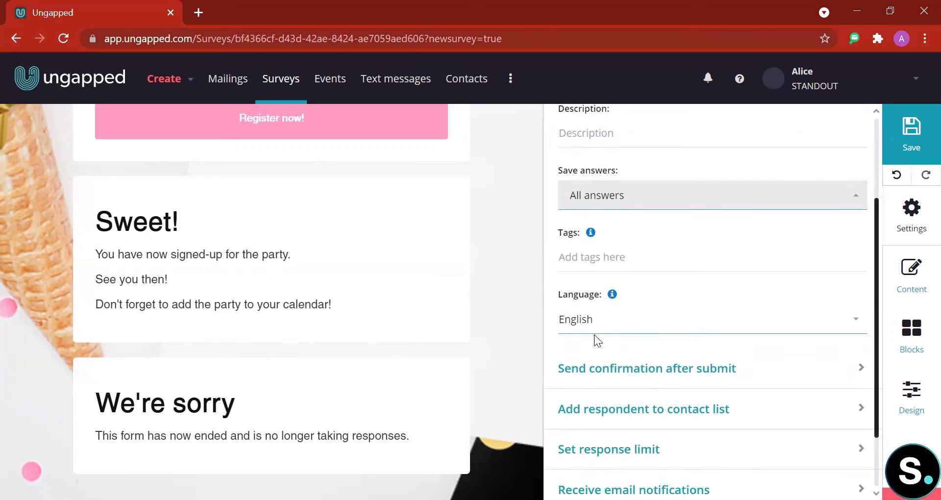
{"action": "left_click", "coordinate": [607, 310]}
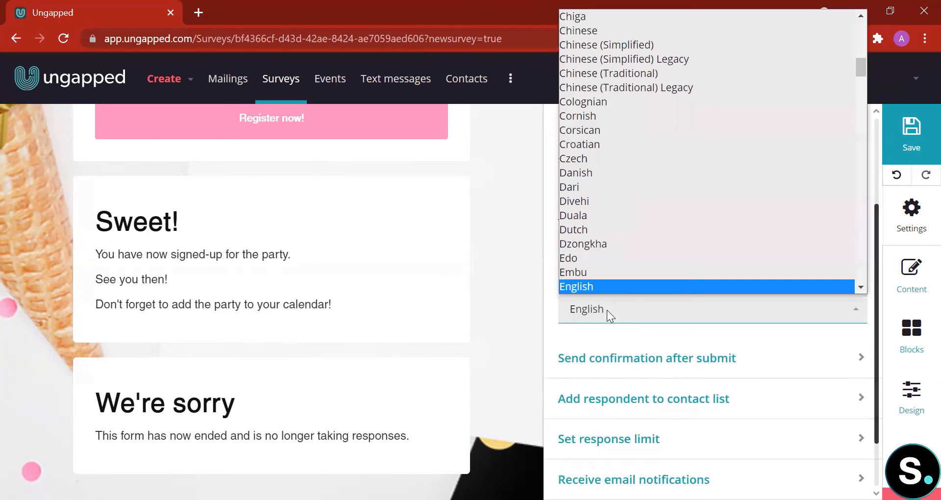
{"action": "left_click", "coordinate": [607, 310]}
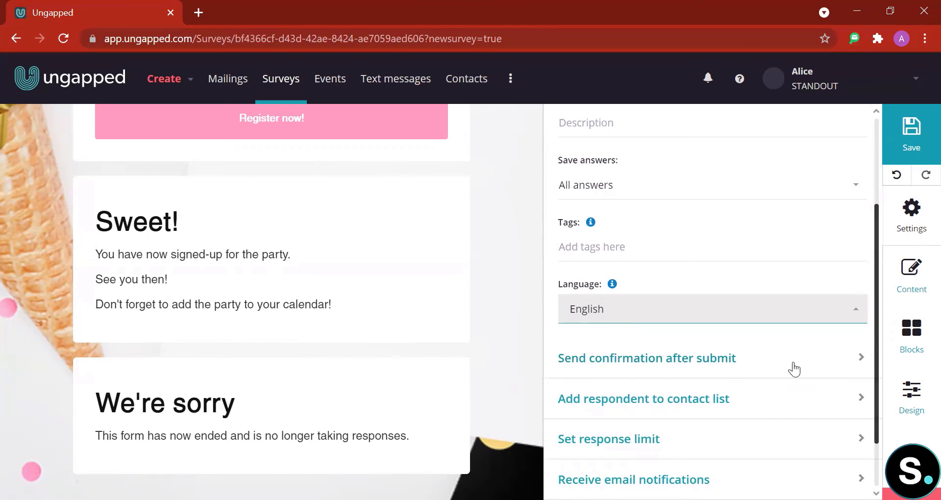
- Check the options for sending a confirmation after submit, and add all respondents to the contact list My first list
{"action": "left_click", "coordinate": [737, 363]}
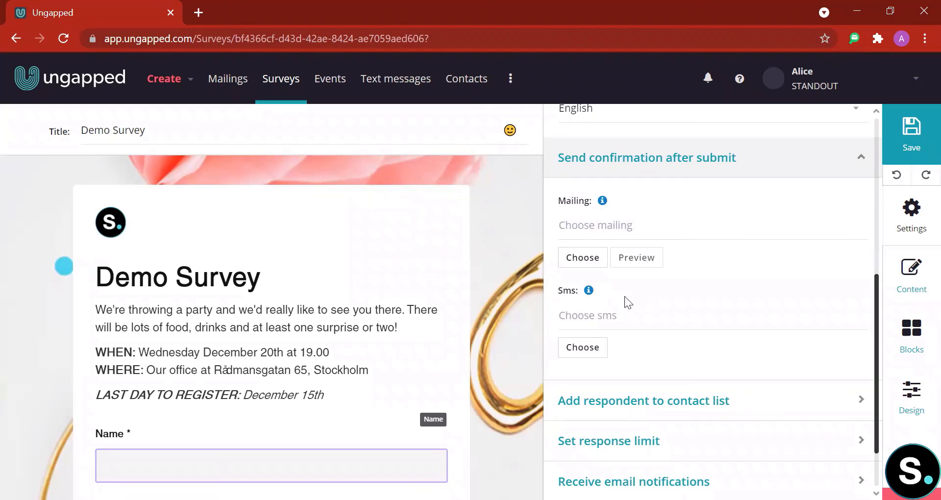
{"action": "left_click", "coordinate": [743, 169]}
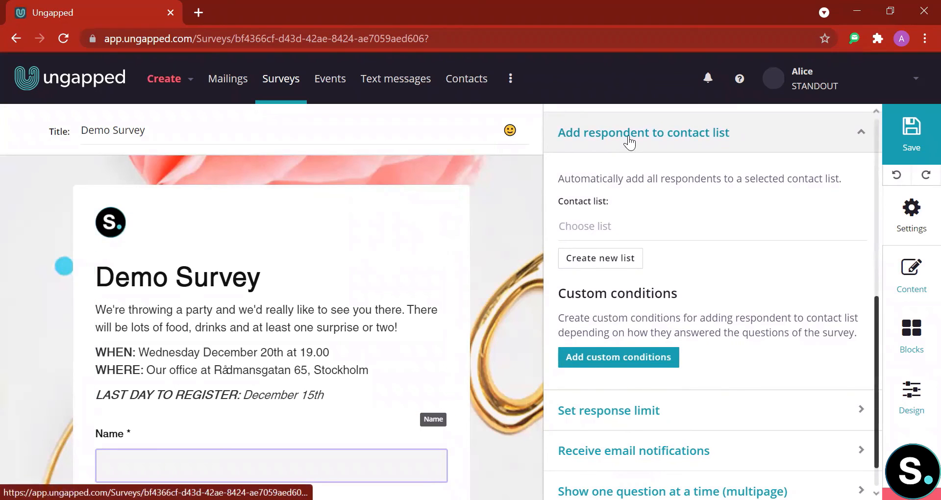
{"action": "left_click", "coordinate": [584, 227]}
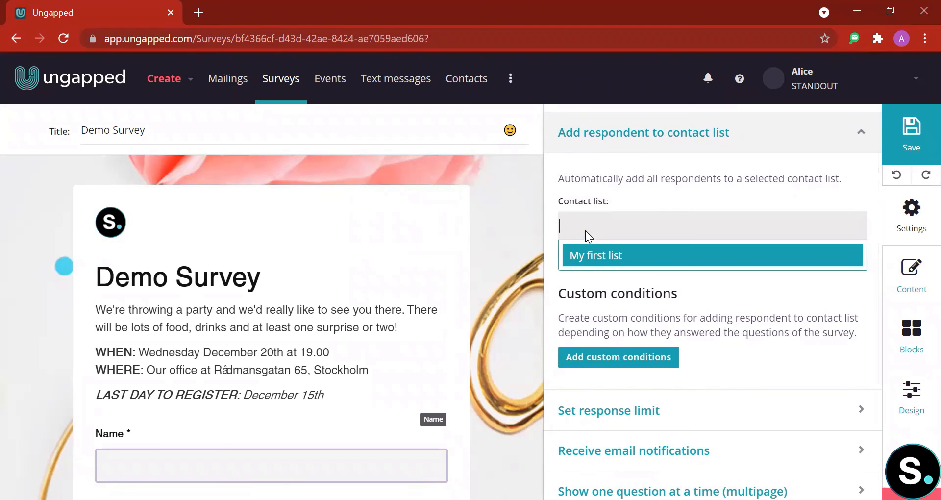
{"action": "left_click", "coordinate": [584, 260]}
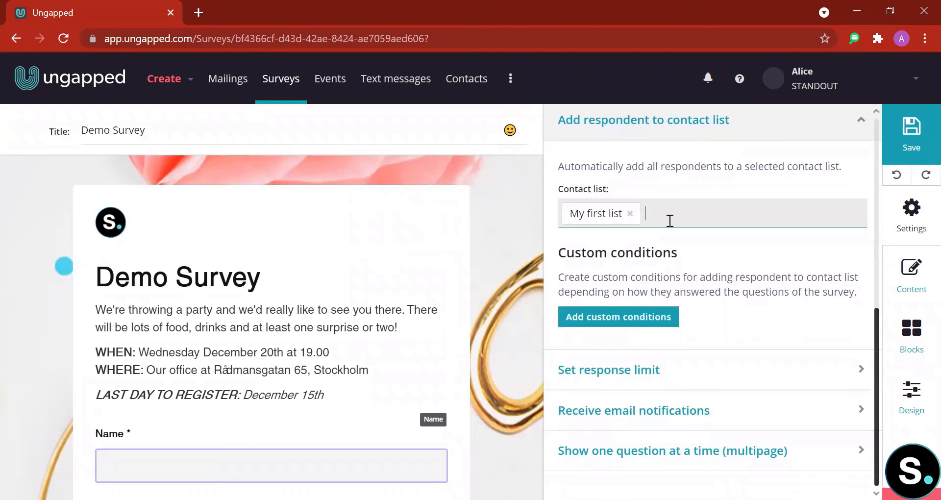
{"action": "left_click", "coordinate": [665, 241]}
- Turn on the survey's response limit, keeping the limit at 1
{"action": "left_click", "coordinate": [667, 370]}
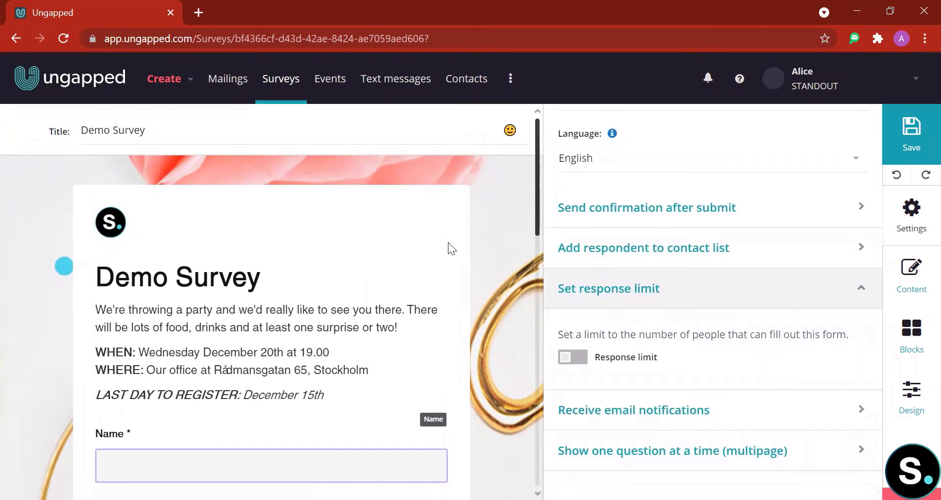
{"action": "left_click", "coordinate": [568, 358]}
{"action": "scroll", "coordinate": [675, 361], "scroll_direction": "down", "scroll_amount": 2}
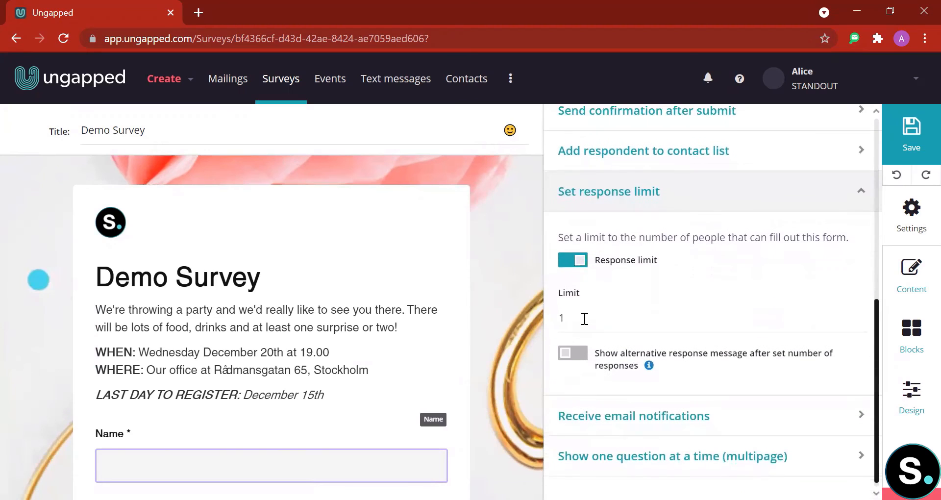
{"action": "left_click", "coordinate": [585, 318]}
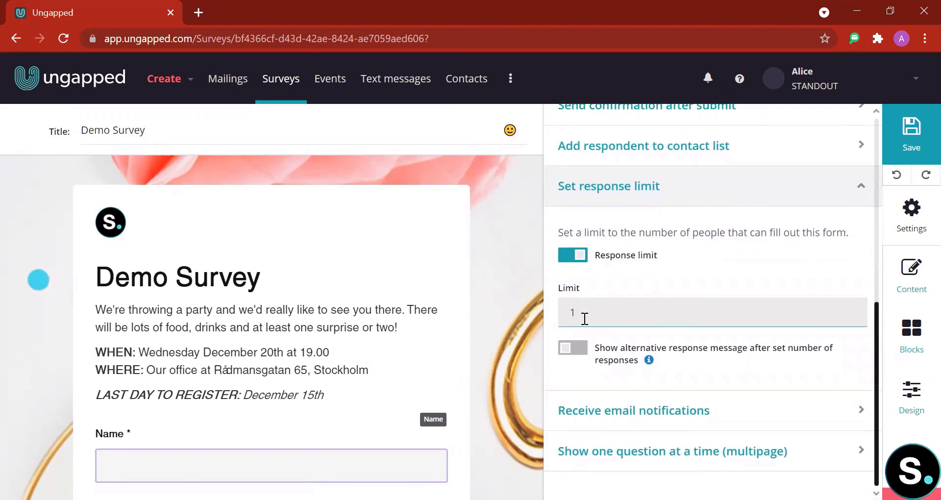
- Check the users to notify by email when the survey is answered, and switch on the Make multipage option
{"action": "left_click", "coordinate": [725, 412]}
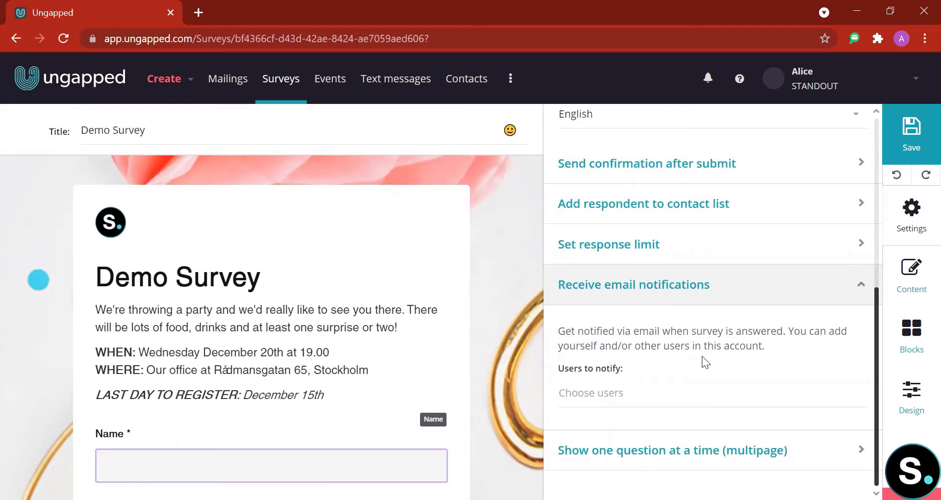
{"action": "left_click", "coordinate": [568, 385]}
{"action": "left_click", "coordinate": [740, 296]}
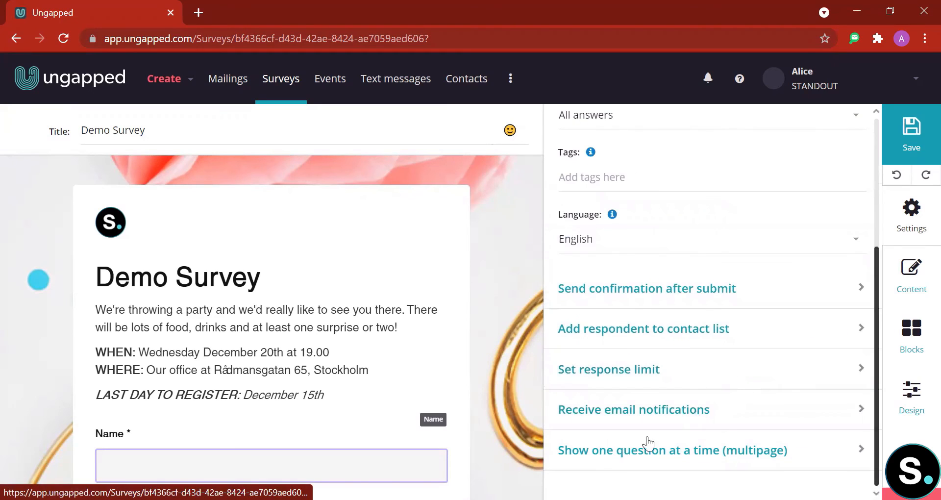
{"action": "left_click", "coordinate": [582, 459]}
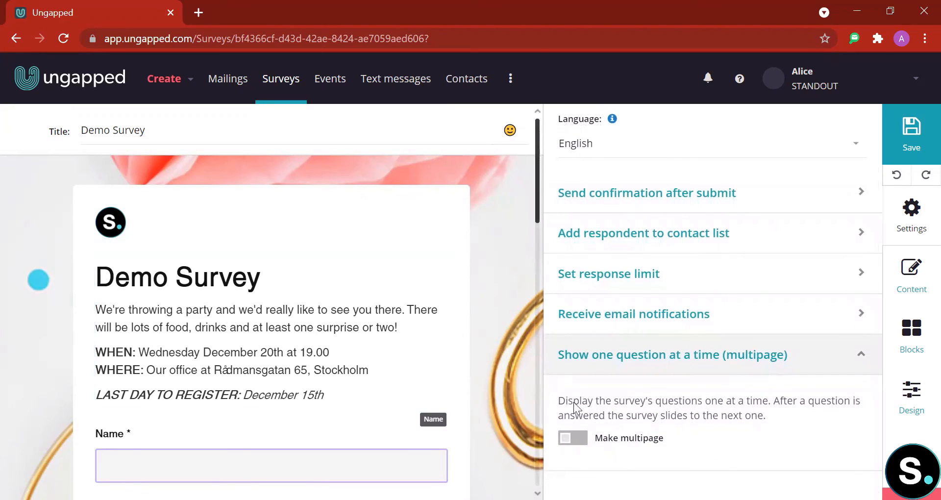
{"action": "left_click", "coordinate": [581, 439]}
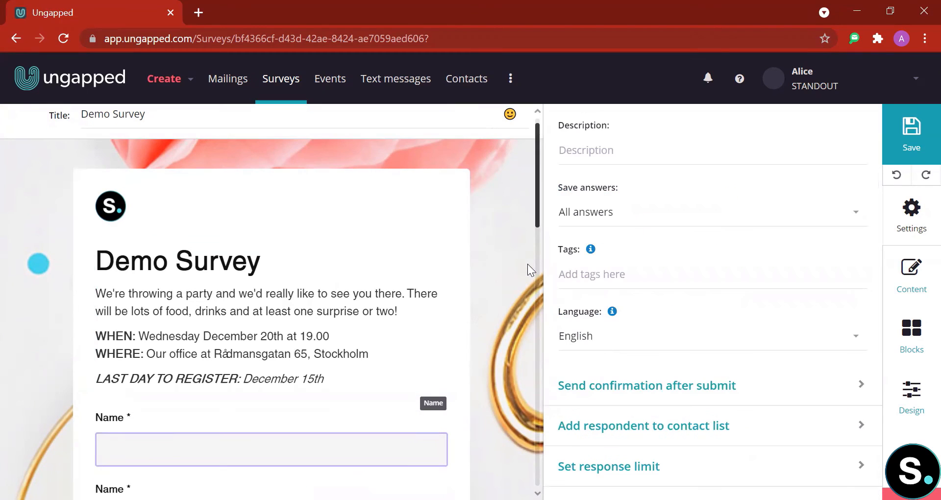
- Create a new event and look through its name, language, public description and hero image fields
{"action": "left_click", "coordinate": [329, 81]}
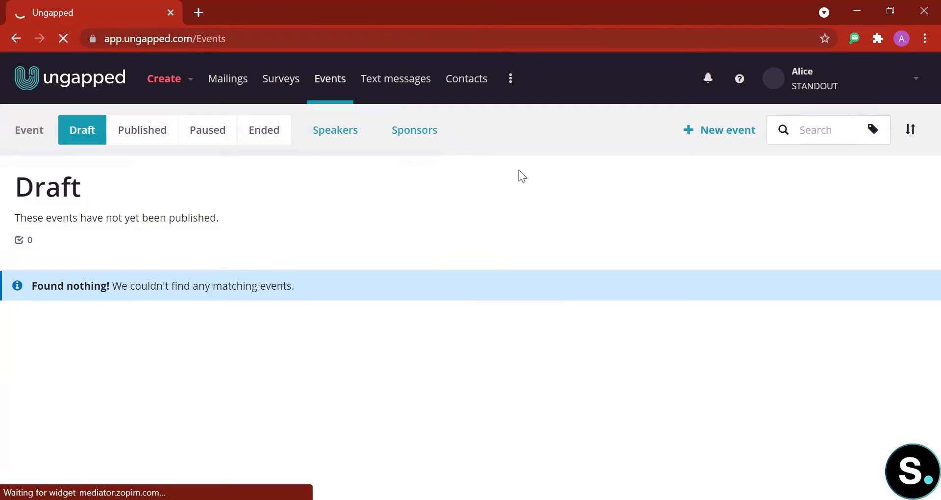
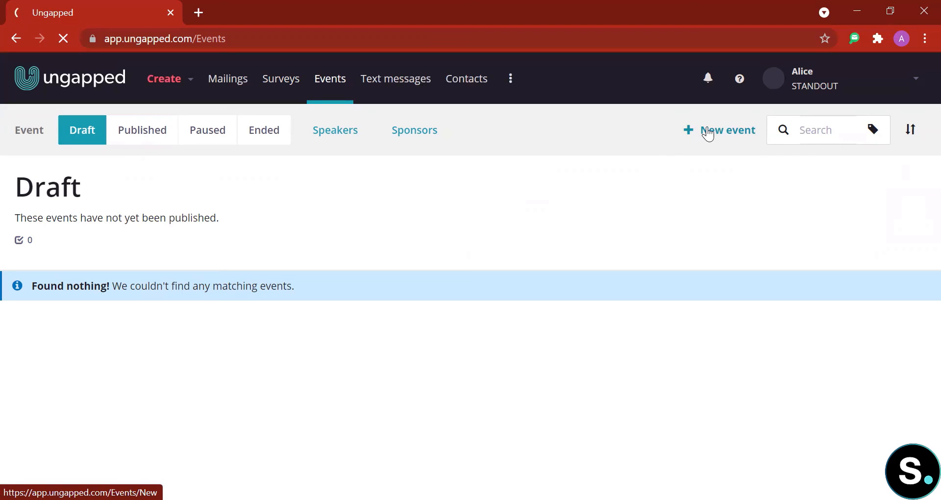
{"action": "left_click", "coordinate": [708, 133]}
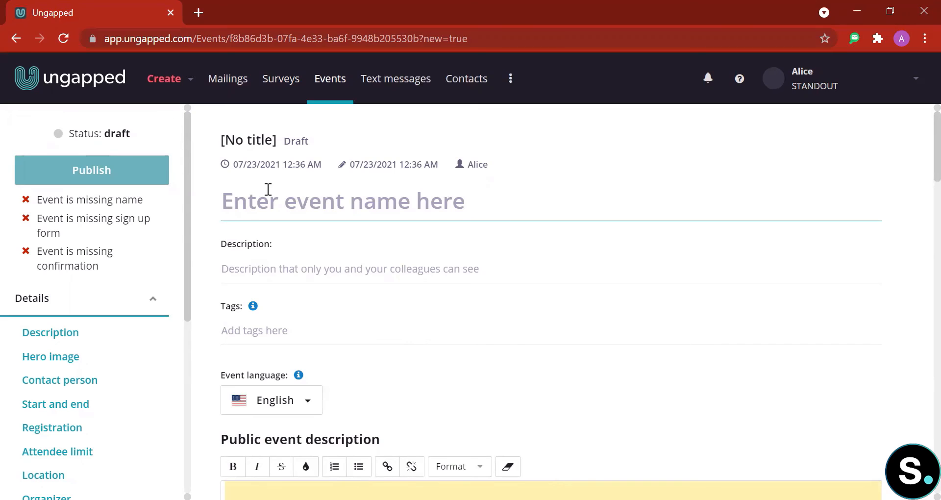
{"action": "scroll", "coordinate": [268, 189], "scroll_direction": "down", "scroll_amount": 5}
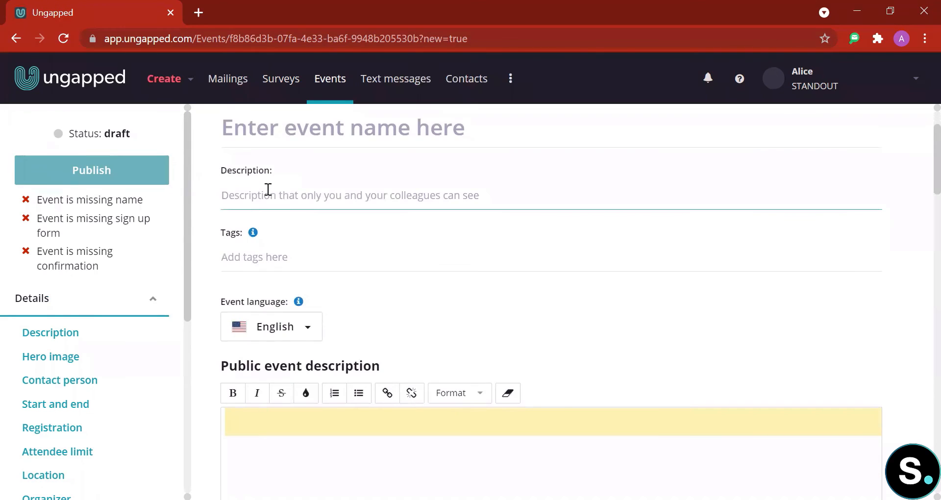
{"action": "scroll", "coordinate": [297, 256], "scroll_direction": "down", "scroll_amount": 2}
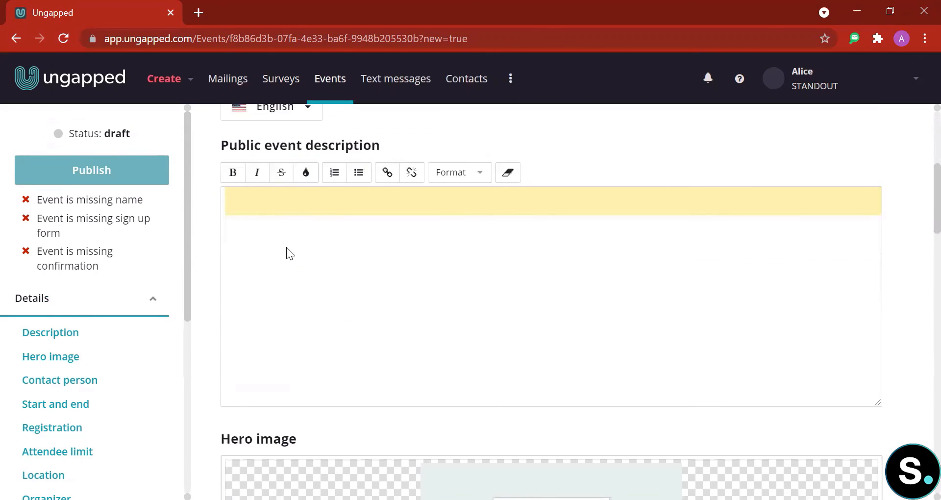
{"action": "left_click", "coordinate": [259, 201]}
{"action": "scroll", "coordinate": [518, 282], "scroll_direction": "down", "scroll_amount": 2}
{"action": "scroll", "coordinate": [519, 282], "scroll_direction": "down", "scroll_amount": 3}
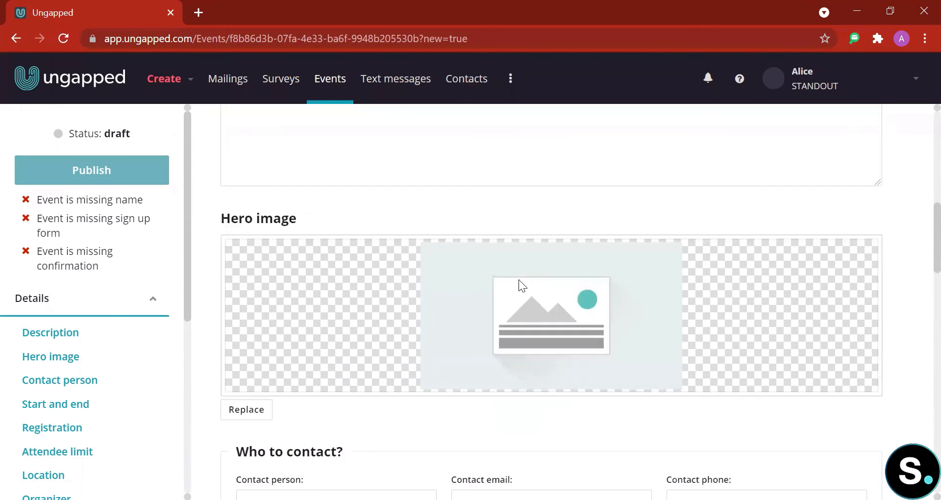
- Review the event's contact, date, registration period, attendee limit, location and organizer sections
{"action": "scroll", "coordinate": [518, 282], "scroll_direction": "up", "scroll_amount": 5}
{"action": "scroll", "coordinate": [519, 282], "scroll_direction": "down", "scroll_amount": 5}
{"action": "scroll", "coordinate": [456, 291], "scroll_direction": "down", "scroll_amount": 5}
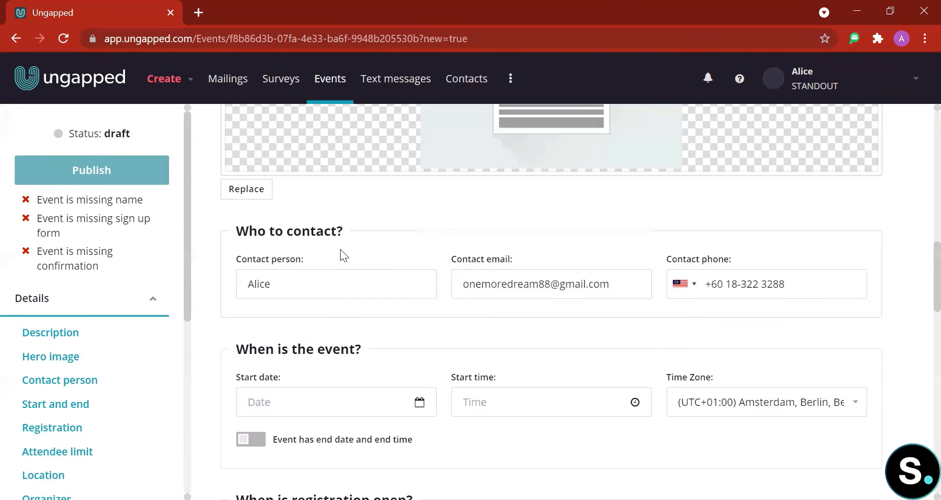
{"action": "scroll", "coordinate": [340, 249], "scroll_direction": "down", "scroll_amount": 2}
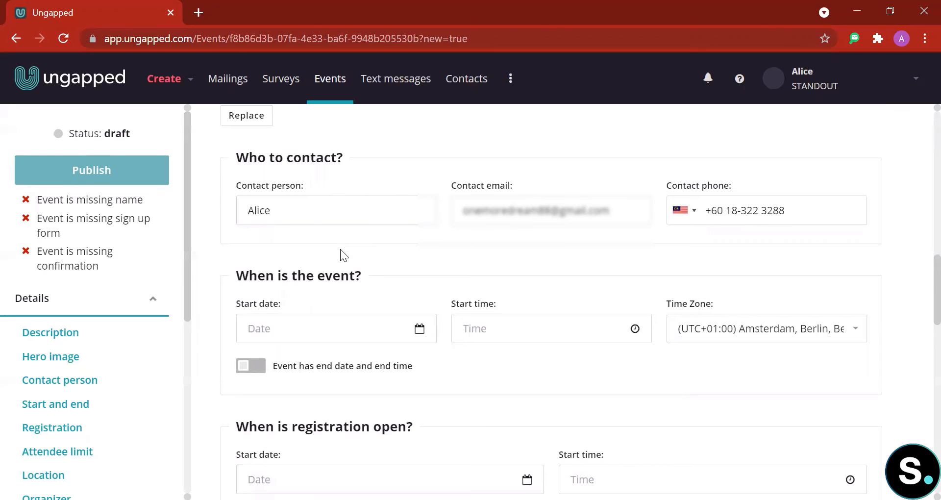
{"action": "scroll", "coordinate": [341, 249], "scroll_direction": "down", "scroll_amount": 4}
{"action": "scroll", "coordinate": [292, 226], "scroll_direction": "up", "scroll_amount": 2}
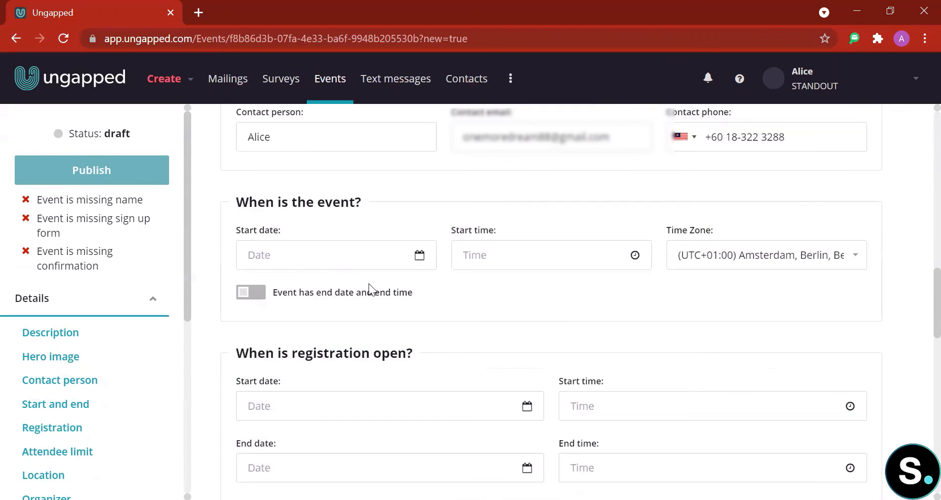
{"action": "scroll", "coordinate": [368, 283], "scroll_direction": "down", "scroll_amount": 3}
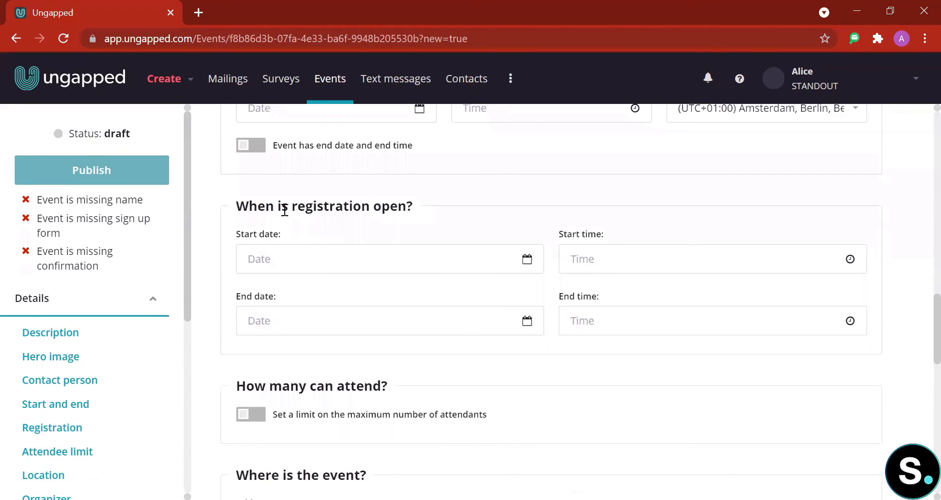
{"action": "scroll", "coordinate": [285, 210], "scroll_direction": "down", "scroll_amount": 4}
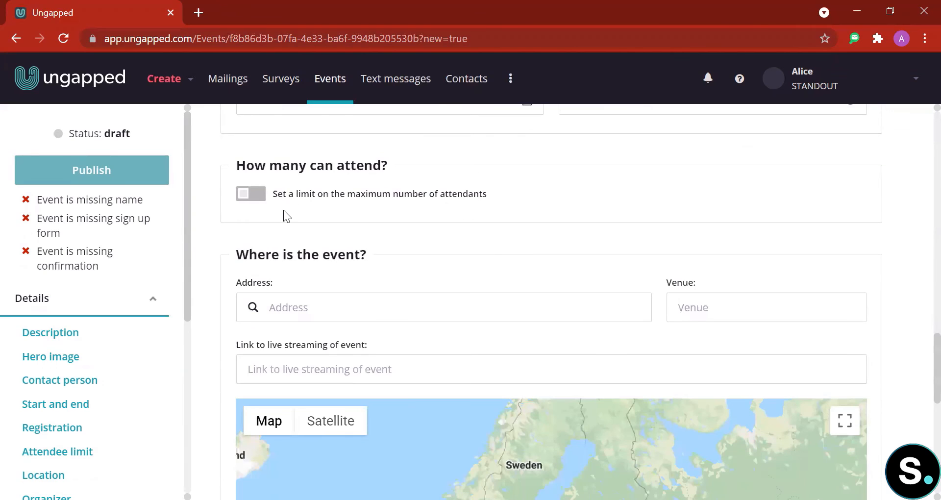
{"action": "scroll", "coordinate": [294, 220], "scroll_direction": "down", "scroll_amount": 1}
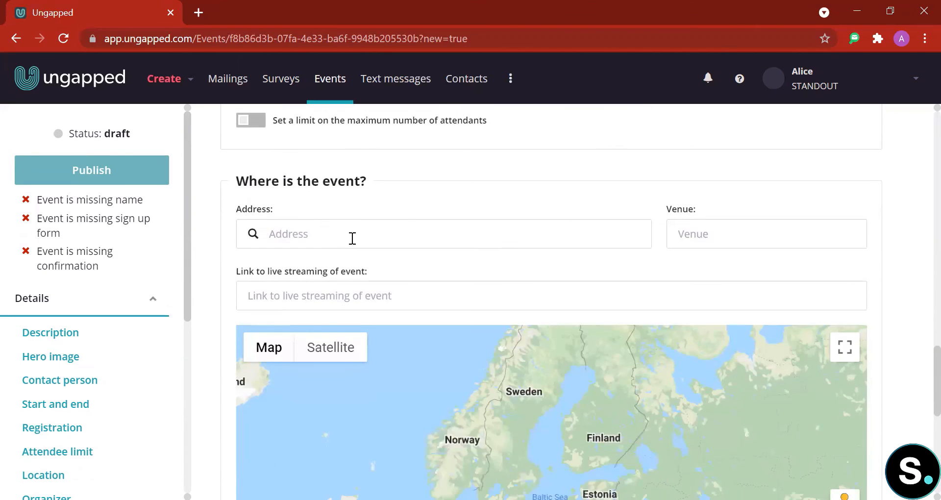
{"action": "scroll", "coordinate": [310, 231], "scroll_direction": "down", "scroll_amount": 8}
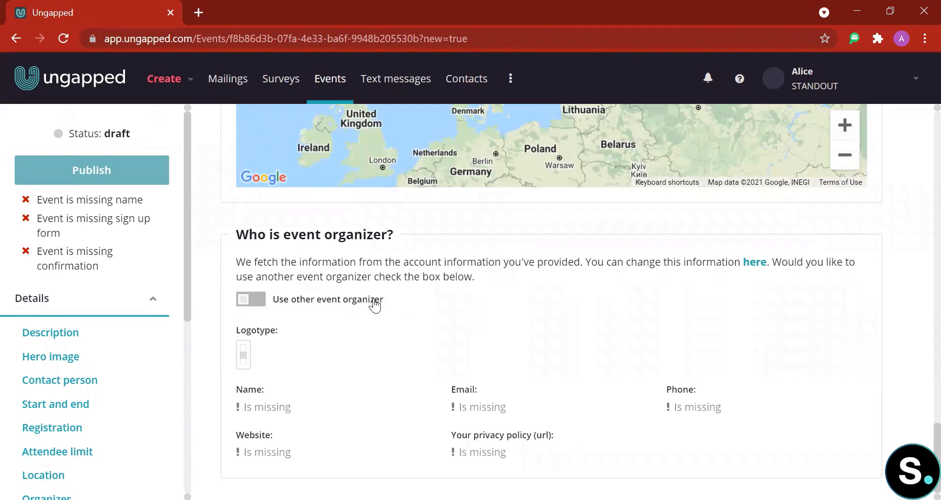
{"action": "scroll", "coordinate": [326, 283], "scroll_direction": "up", "scroll_amount": 2}
{"action": "scroll", "coordinate": [138, 237], "scroll_direction": "down", "scroll_amount": 5}
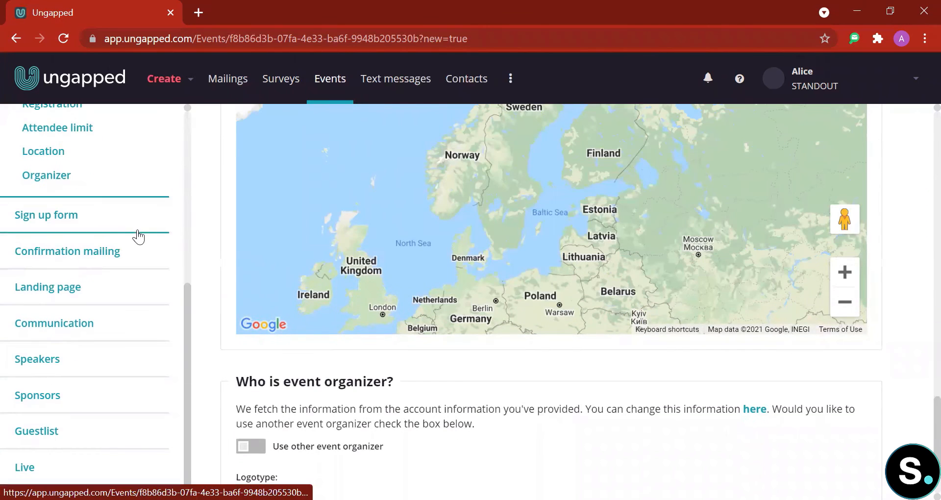
- Check the event's sign up form choices, and try the landing page switch by disabling and re-enabling it
{"action": "left_click", "coordinate": [82, 223]}
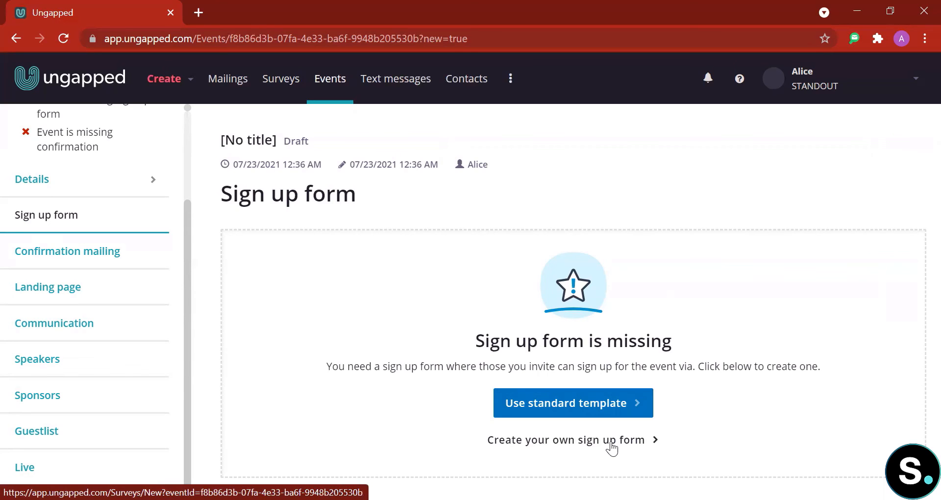
{"action": "left_click", "coordinate": [99, 289]}
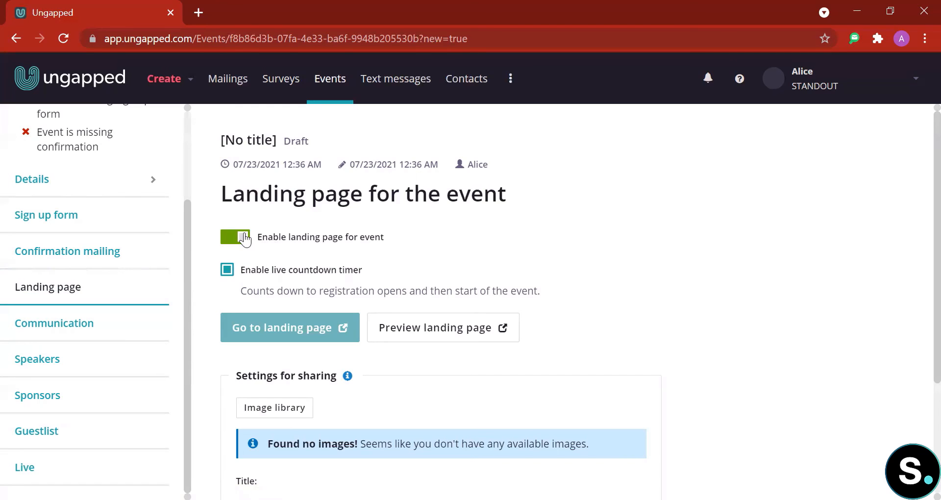
{"action": "left_click", "coordinate": [245, 237]}
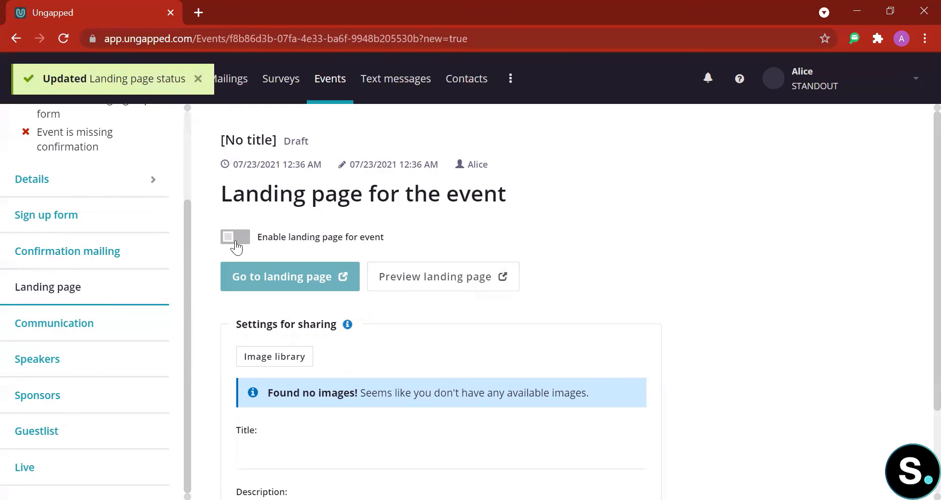
{"action": "left_click", "coordinate": [236, 240]}
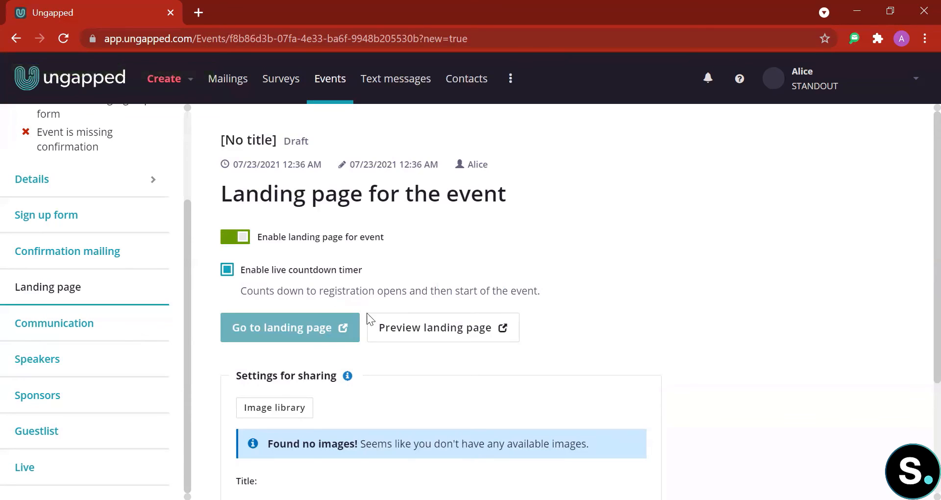
- Examine the event's communication options for inviting, reminding, informing and following up with guests
{"action": "left_click", "coordinate": [105, 327]}
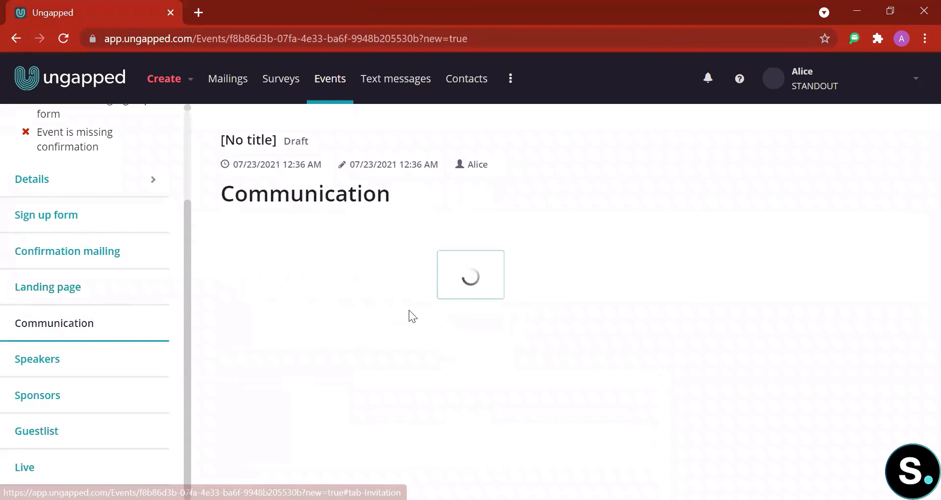
{"action": "scroll", "coordinate": [412, 316], "scroll_direction": "down", "scroll_amount": 2}
{"action": "scroll", "coordinate": [410, 313], "scroll_direction": "down", "scroll_amount": 1}
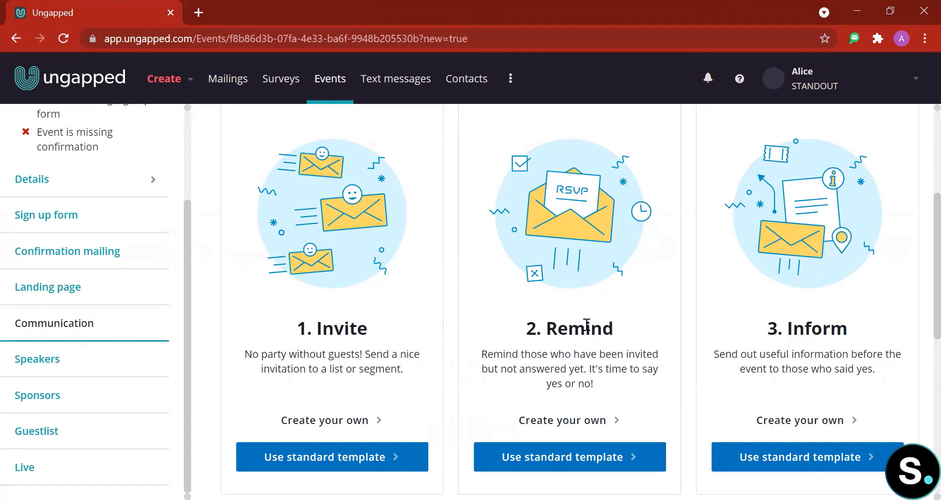
{"action": "scroll", "coordinate": [586, 325], "scroll_direction": "down", "scroll_amount": 2}
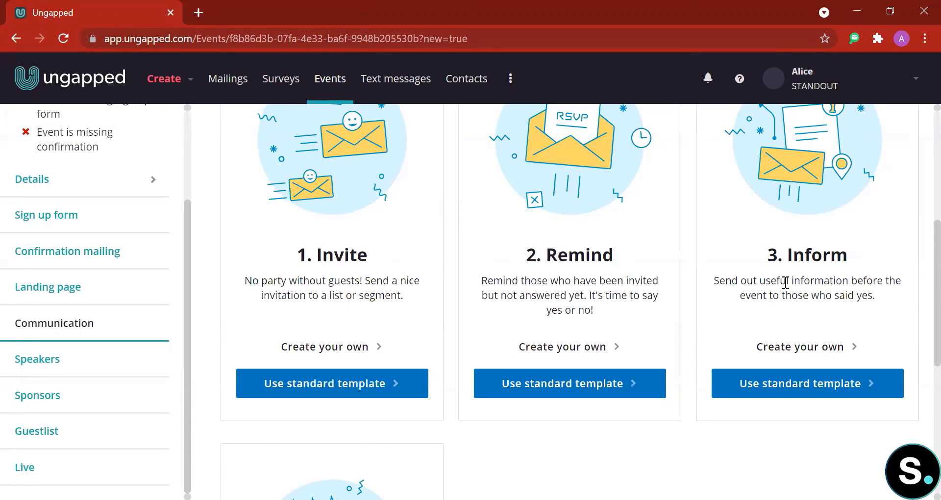
{"action": "scroll", "coordinate": [786, 284], "scroll_direction": "down", "scroll_amount": 6}
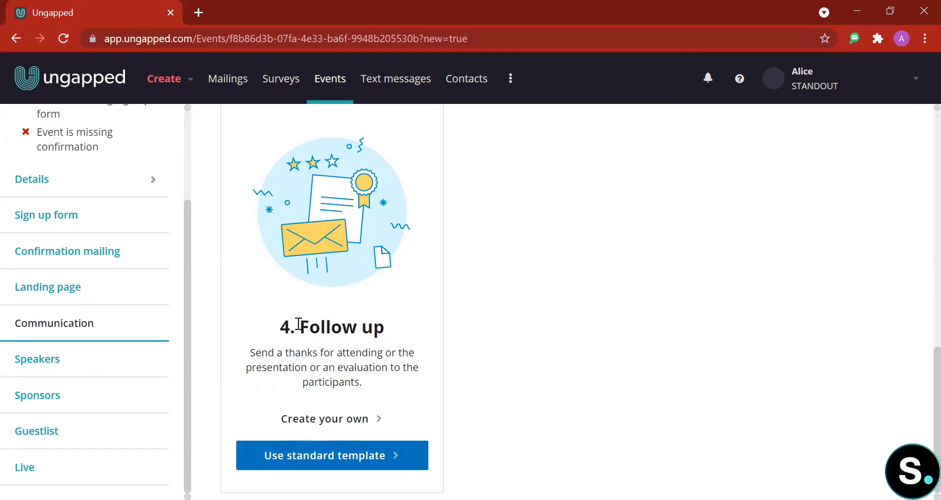
- Review the event's Speakers section and the fields of the new speaker form, then close the form without creating a speaker
{"action": "left_click", "coordinate": [98, 359]}
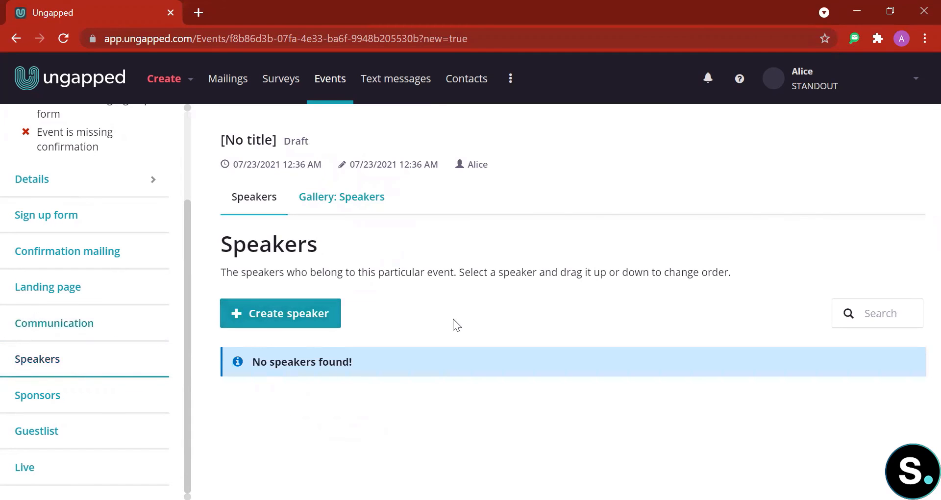
{"action": "left_click", "coordinate": [272, 316]}
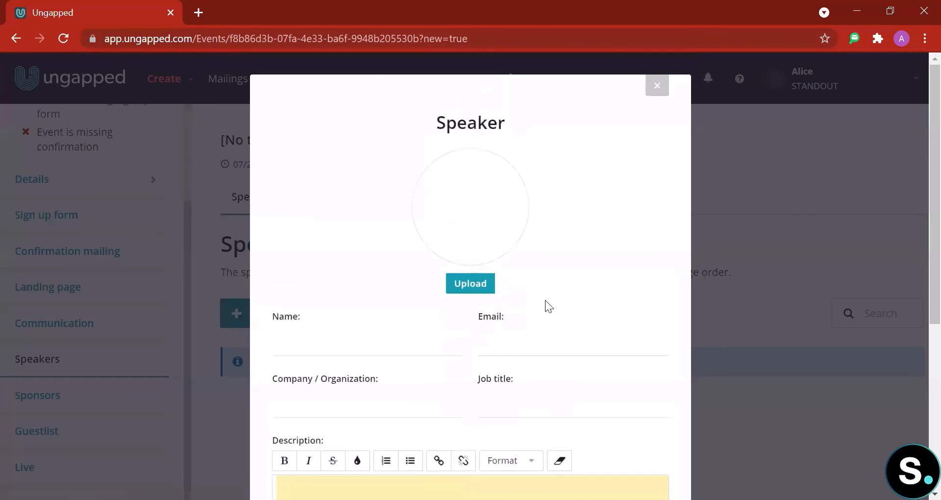
{"action": "scroll", "coordinate": [545, 300], "scroll_direction": "down", "scroll_amount": 3}
{"action": "scroll", "coordinate": [545, 300], "scroll_direction": "up", "scroll_amount": 4}
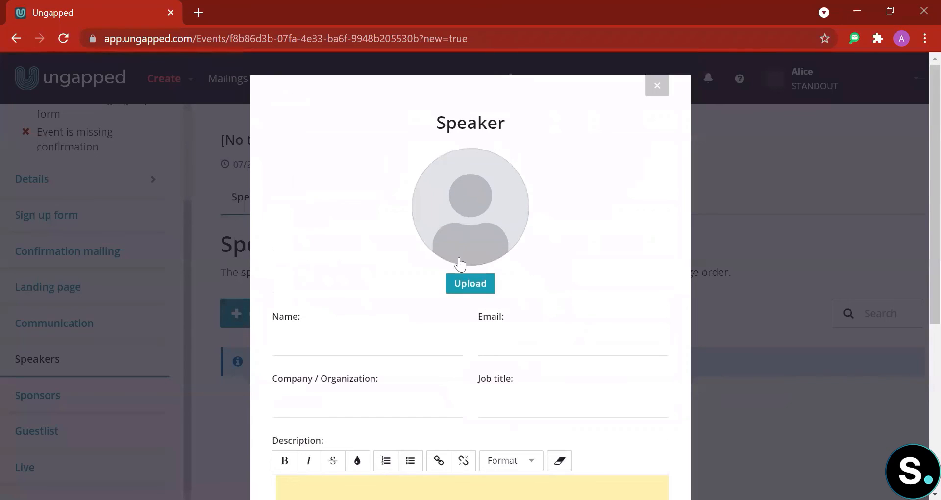
{"action": "scroll", "coordinate": [534, 271], "scroll_direction": "down", "scroll_amount": 5}
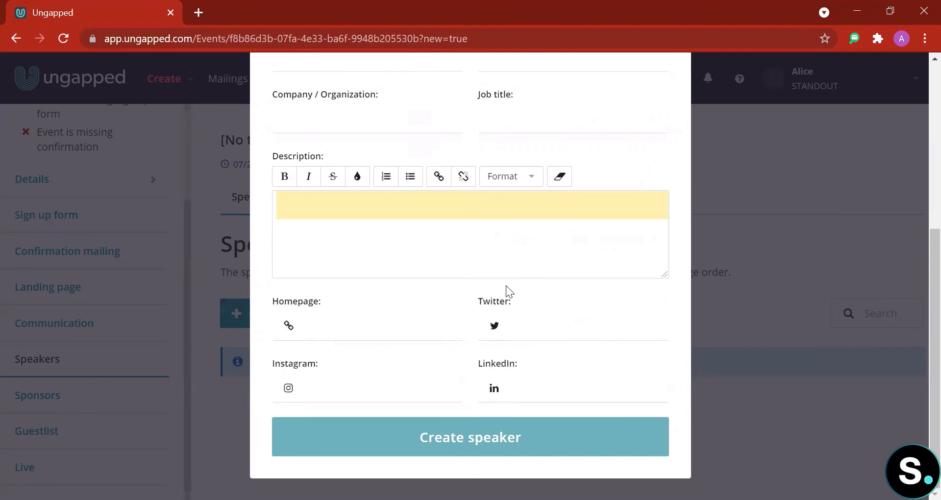
{"action": "scroll", "coordinate": [523, 368], "scroll_direction": "up", "scroll_amount": 5}
{"action": "left_click", "coordinate": [657, 90]}
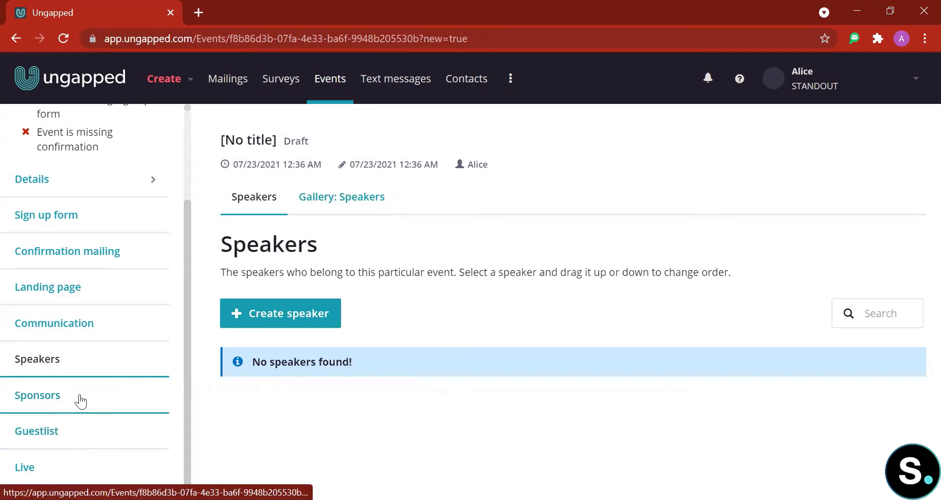
- Review the event's Sponsors, Guestlist and Live sections, including the pin code and check-in list settings
{"action": "left_click", "coordinate": [80, 396]}
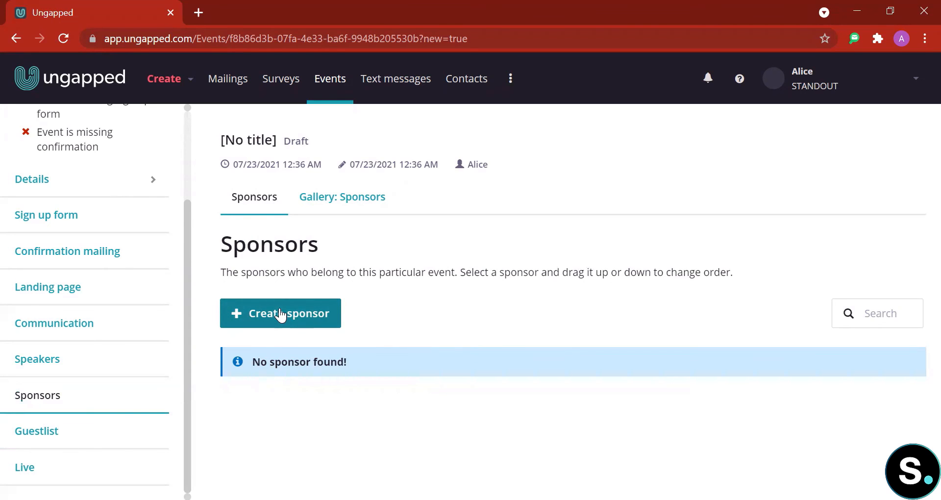
{"action": "left_click", "coordinate": [89, 435]}
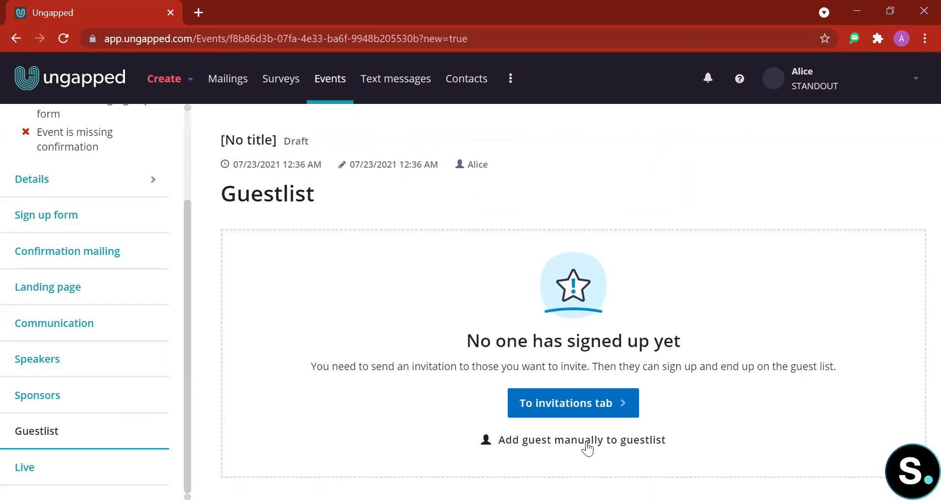
{"action": "left_click", "coordinate": [45, 471]}
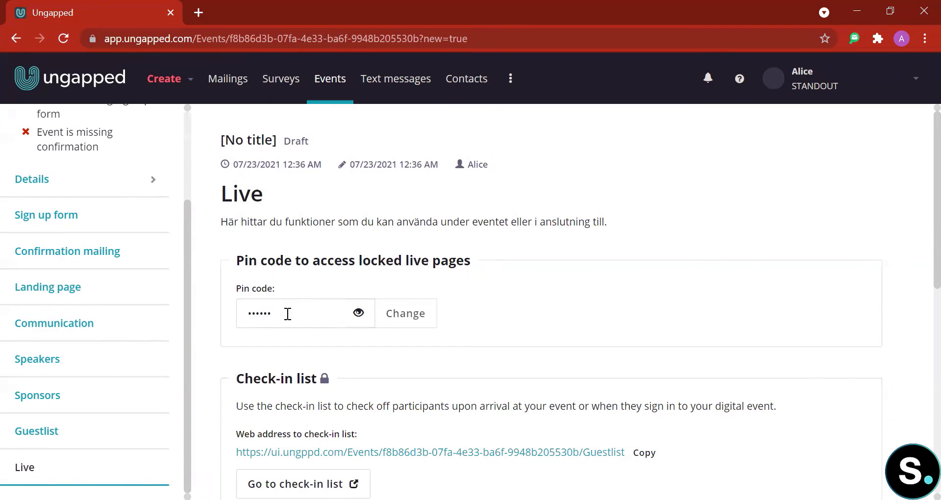
{"action": "scroll", "coordinate": [555, 343], "scroll_direction": "down", "scroll_amount": 1}
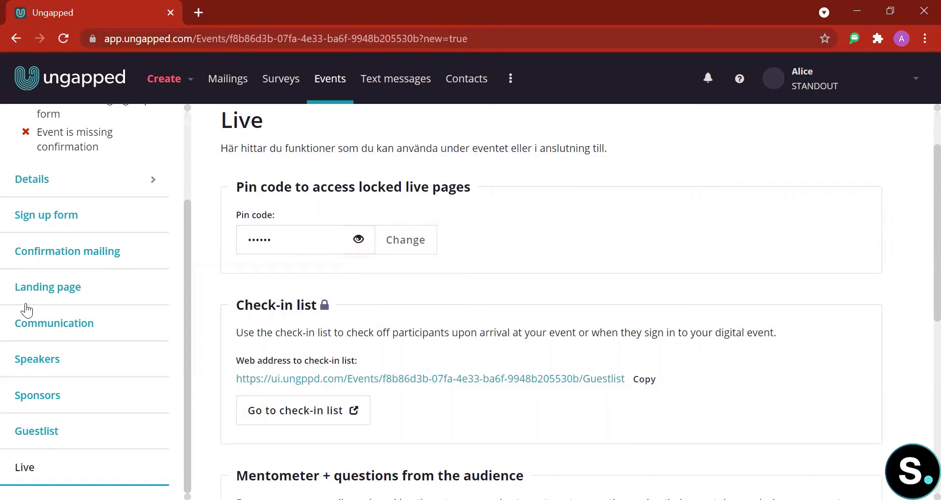
{"action": "scroll", "coordinate": [108, 256], "scroll_direction": "up", "scroll_amount": 3}
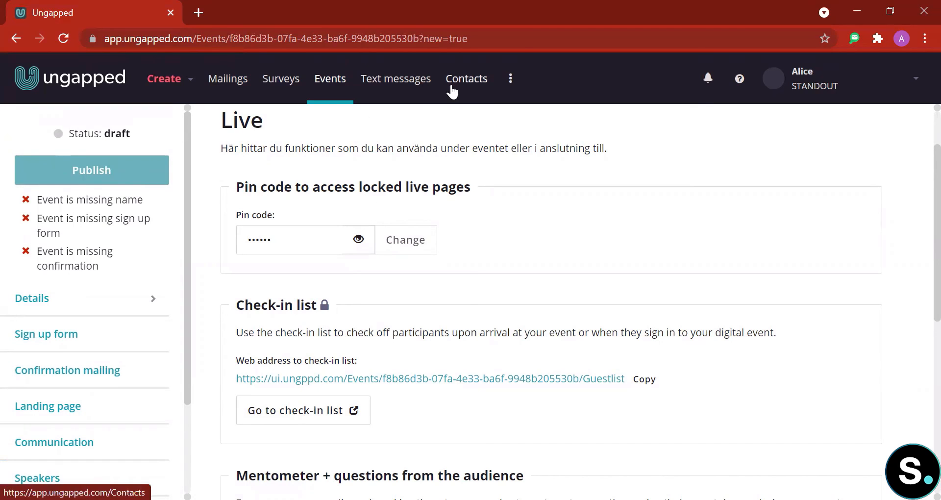
- Look through the drafts, sent messages and responses for text messages, and start a new text message draft
{"action": "left_click", "coordinate": [390, 92]}
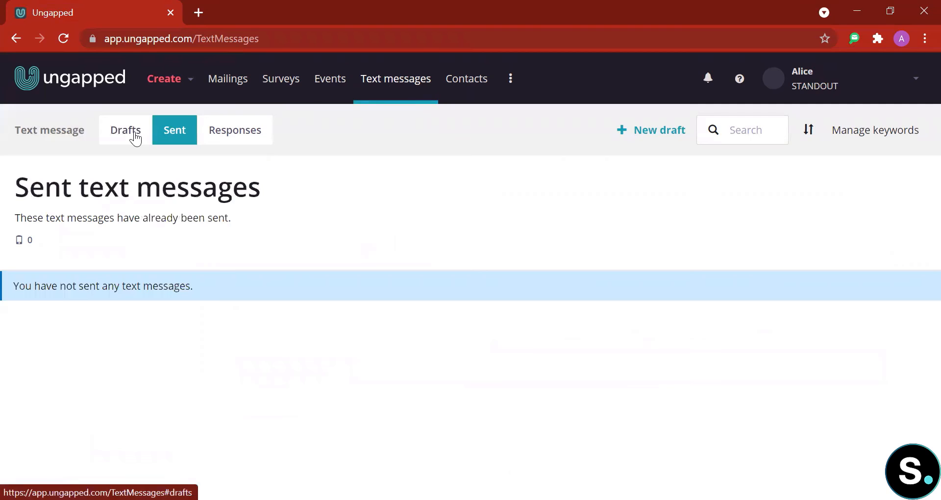
{"action": "left_click", "coordinate": [135, 138]}
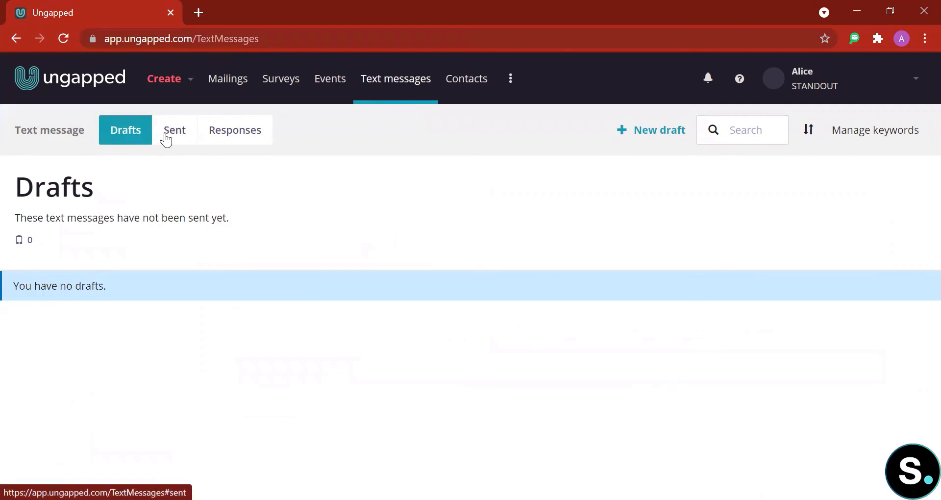
{"action": "left_click", "coordinate": [166, 139]}
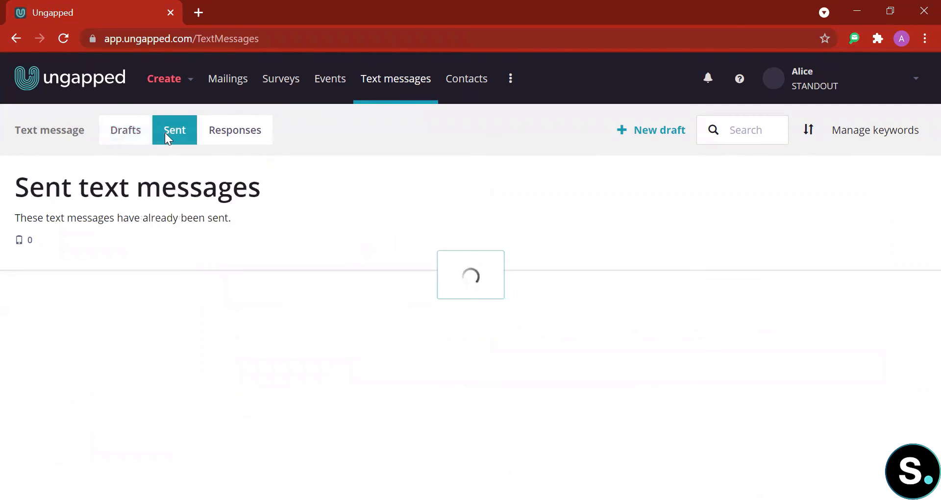
{"action": "left_click", "coordinate": [239, 129]}
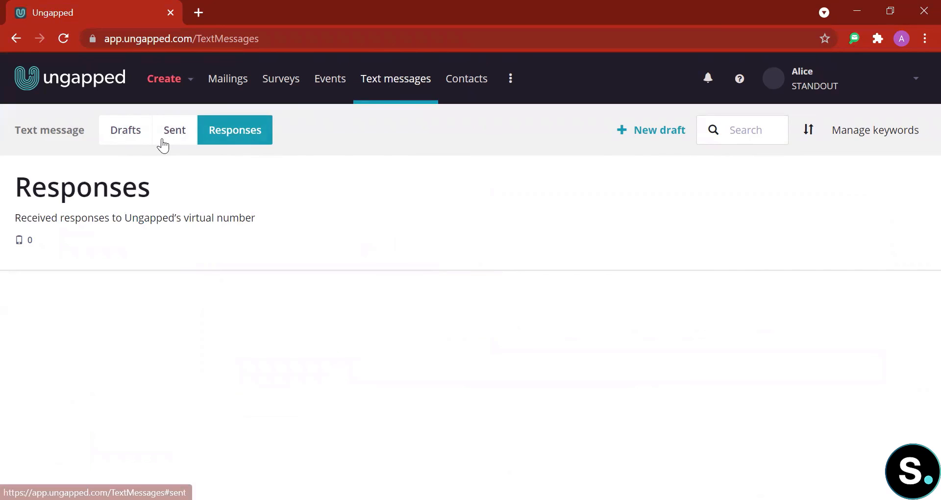
{"action": "left_click", "coordinate": [141, 135]}
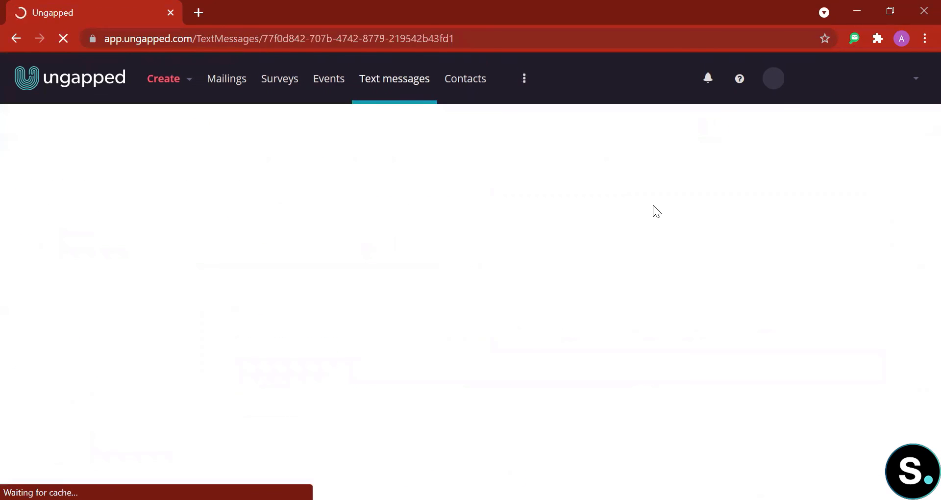
- Examine the draft's sender options and the countries offered for shared country numbers, without choosing one
{"action": "scroll", "coordinate": [443, 224], "scroll_direction": "down", "scroll_amount": 3}
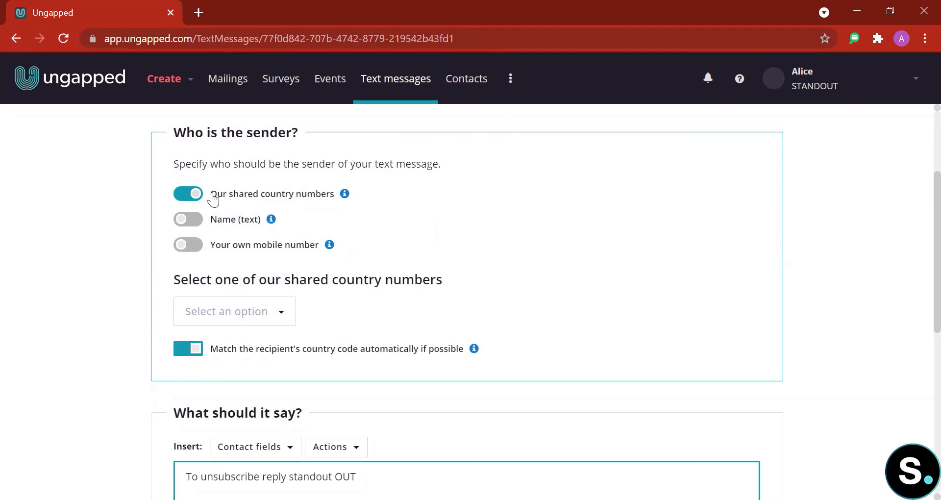
{"action": "left_click", "coordinate": [266, 314]}
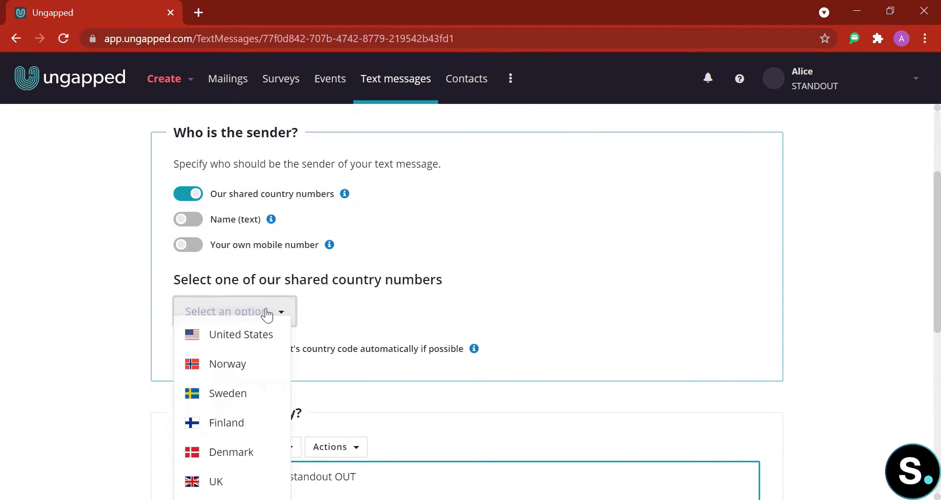
{"action": "scroll", "coordinate": [267, 314], "scroll_direction": "down", "scroll_amount": 1}
{"action": "left_click", "coordinate": [203, 285]}
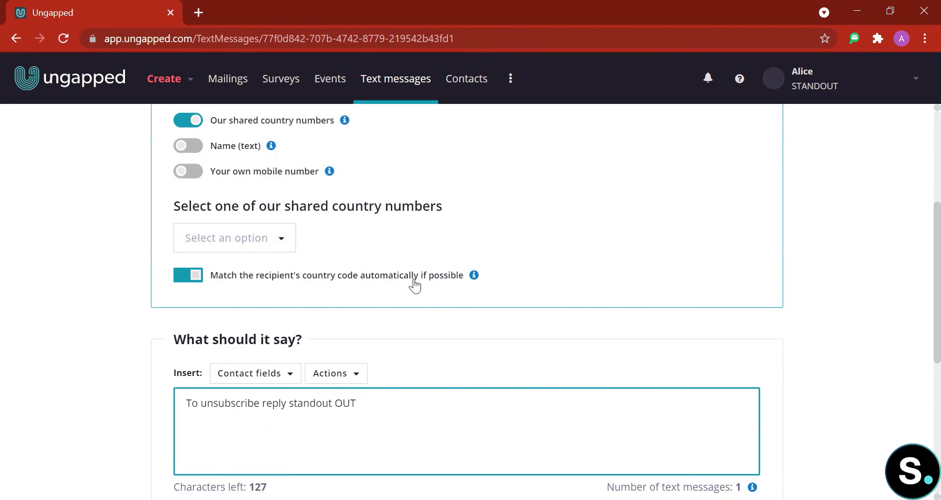
- Insert the First name contact field at the end of the text message, after the unsubscribe text
{"action": "scroll", "coordinate": [414, 285], "scroll_direction": "down", "scroll_amount": 3}
{"action": "left_click", "coordinate": [210, 330]}
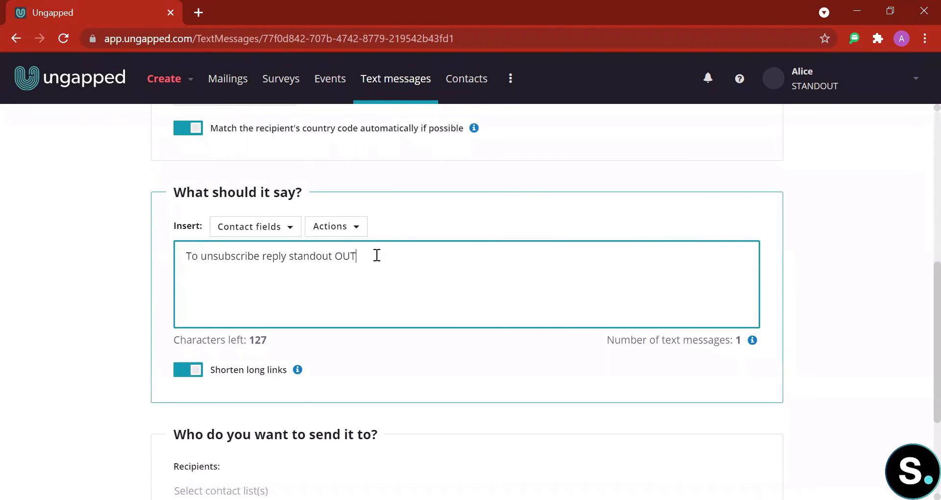
{"action": "left_click", "coordinate": [291, 234]}
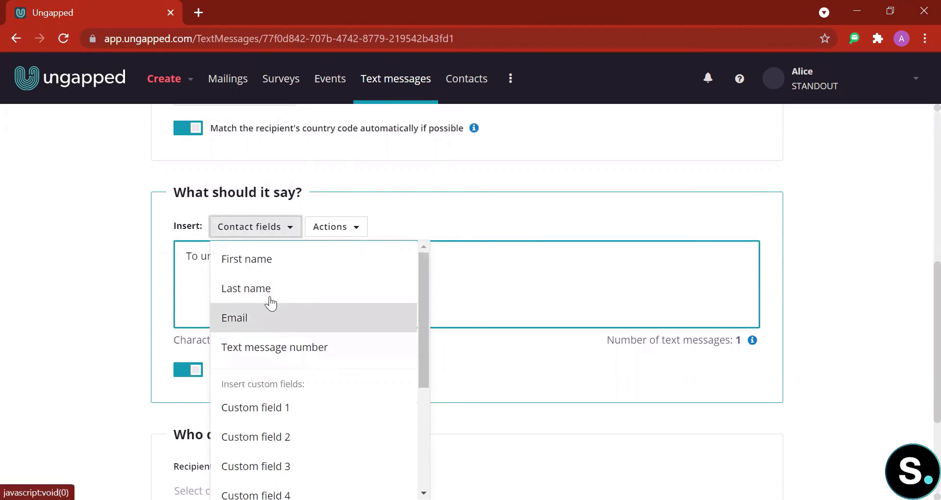
{"action": "left_click", "coordinate": [284, 273]}
- Open the choice of recipient contact lists for the text message
{"action": "scroll", "coordinate": [355, 262], "scroll_direction": "down", "scroll_amount": 2}
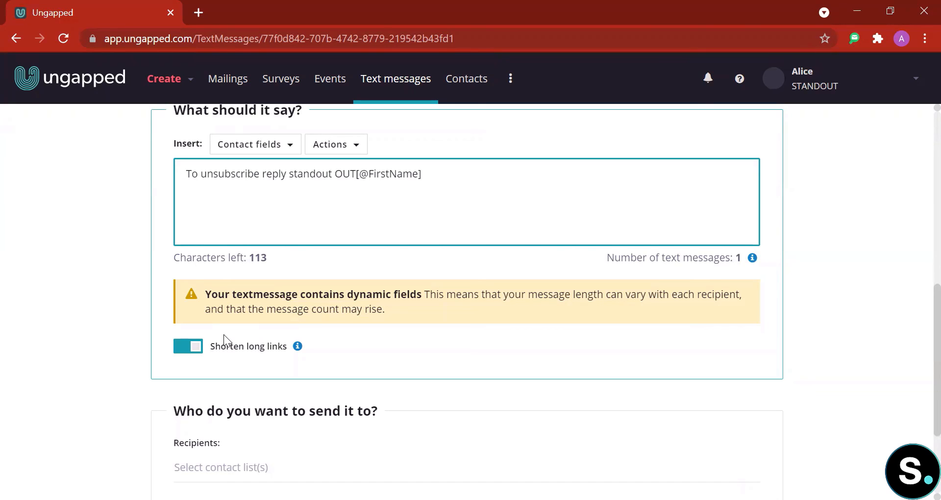
{"action": "scroll", "coordinate": [223, 335], "scroll_direction": "down", "scroll_amount": 3}
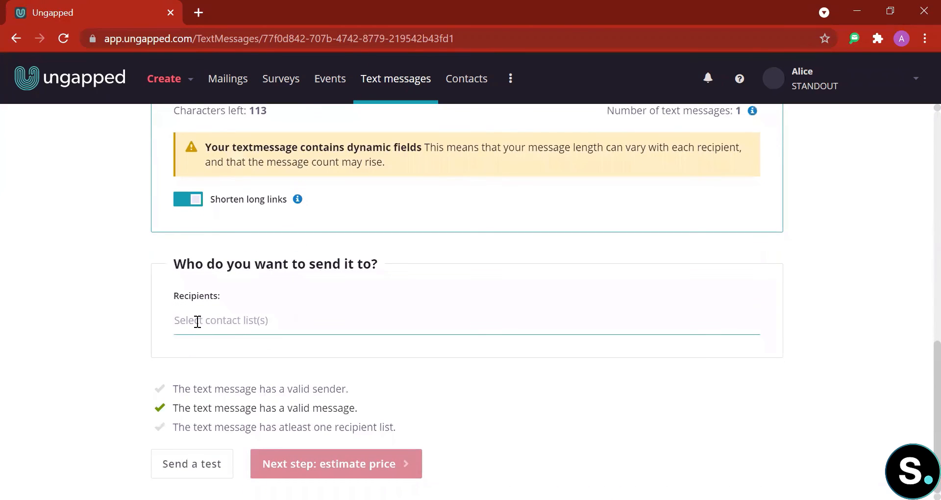
{"action": "left_click", "coordinate": [197, 321]}
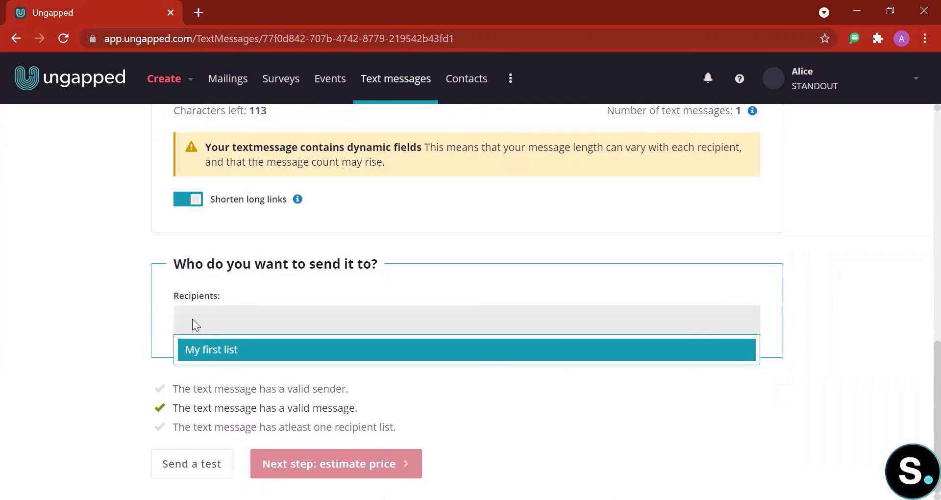